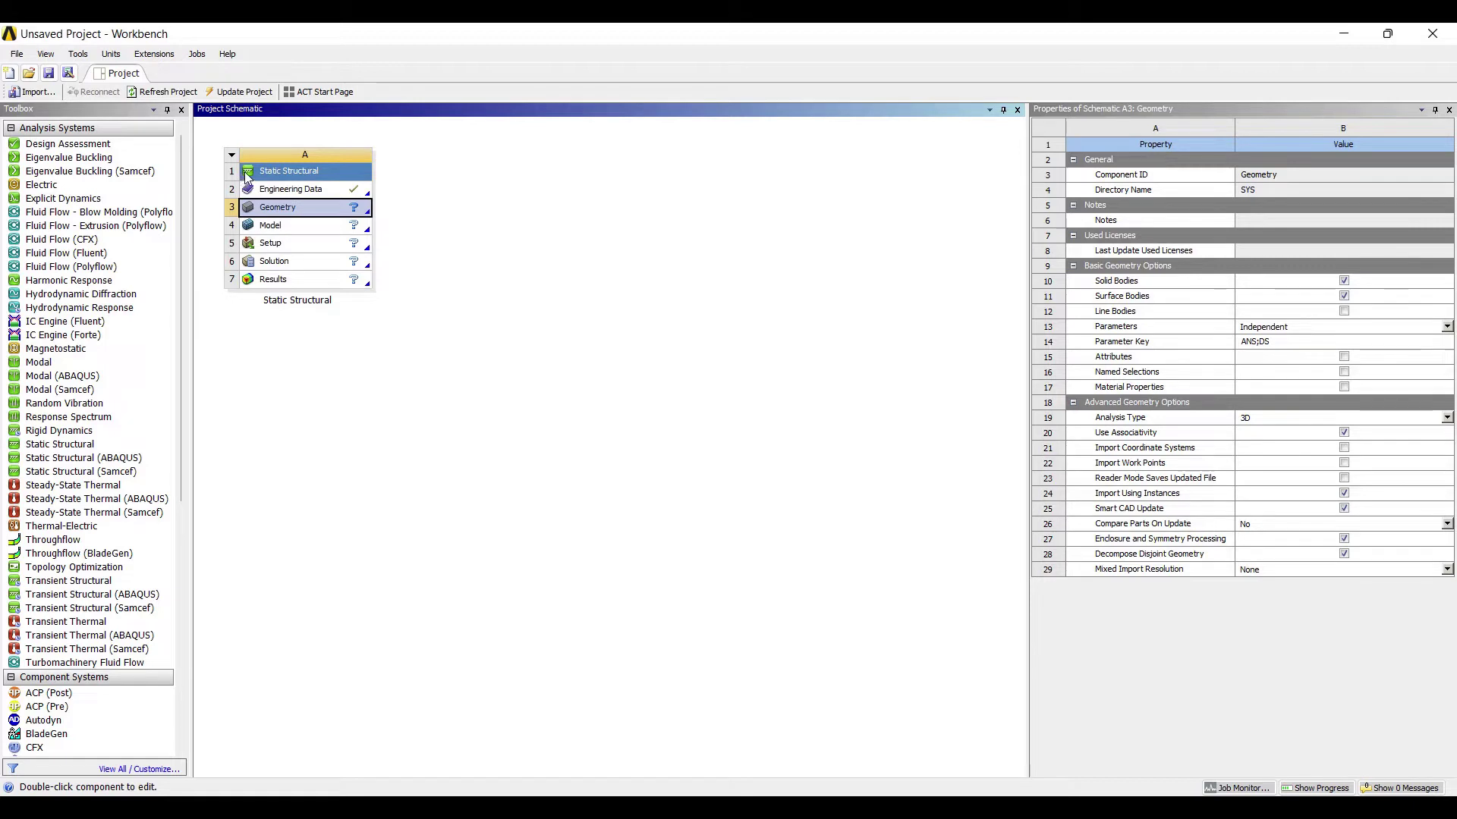
Open the Static Structural geometry in DesignModeler and set the length units to millimetres
right_click(298, 210)
left_click(385, 237)
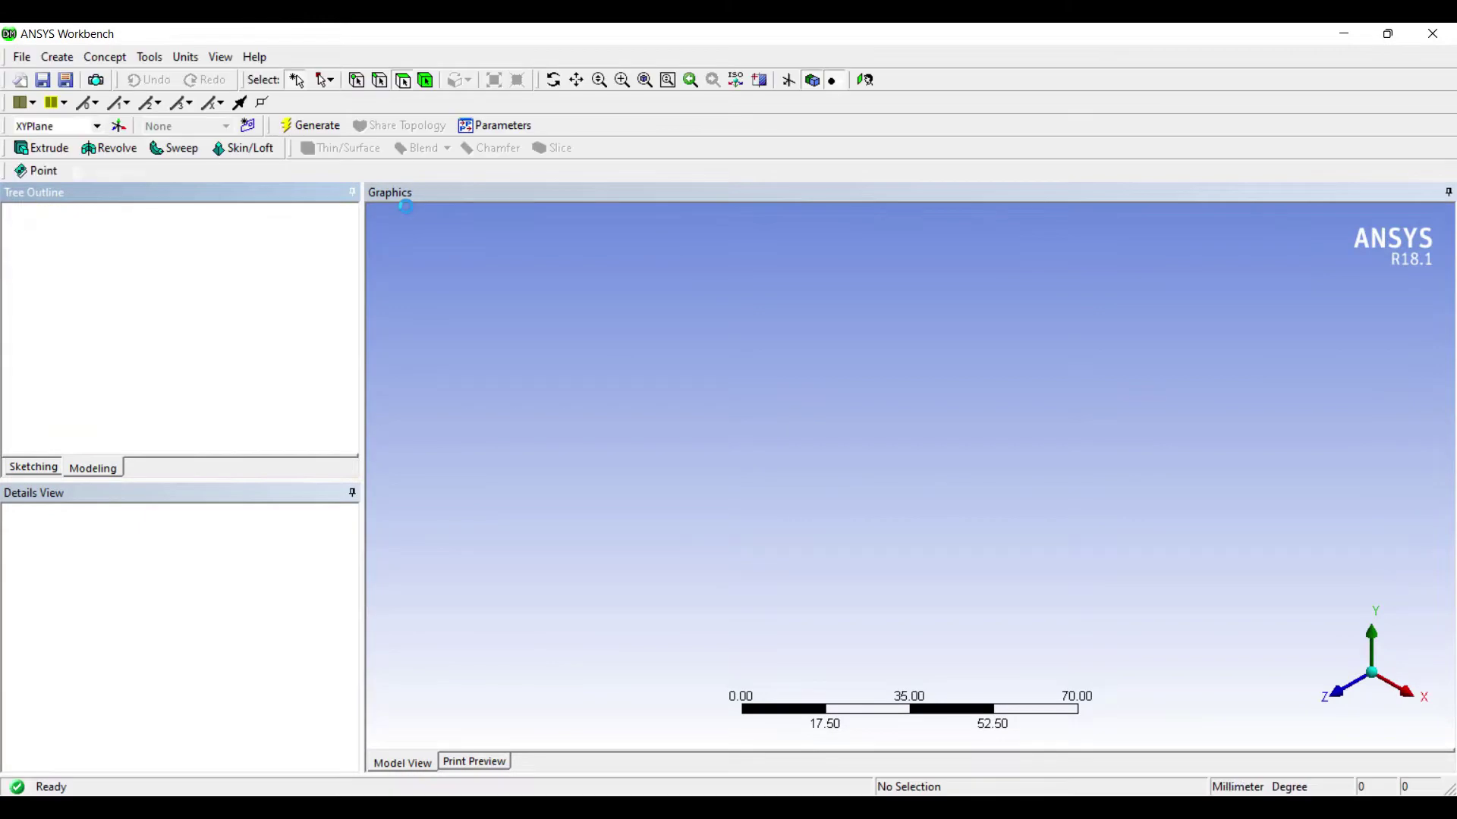
left_click(179, 58)
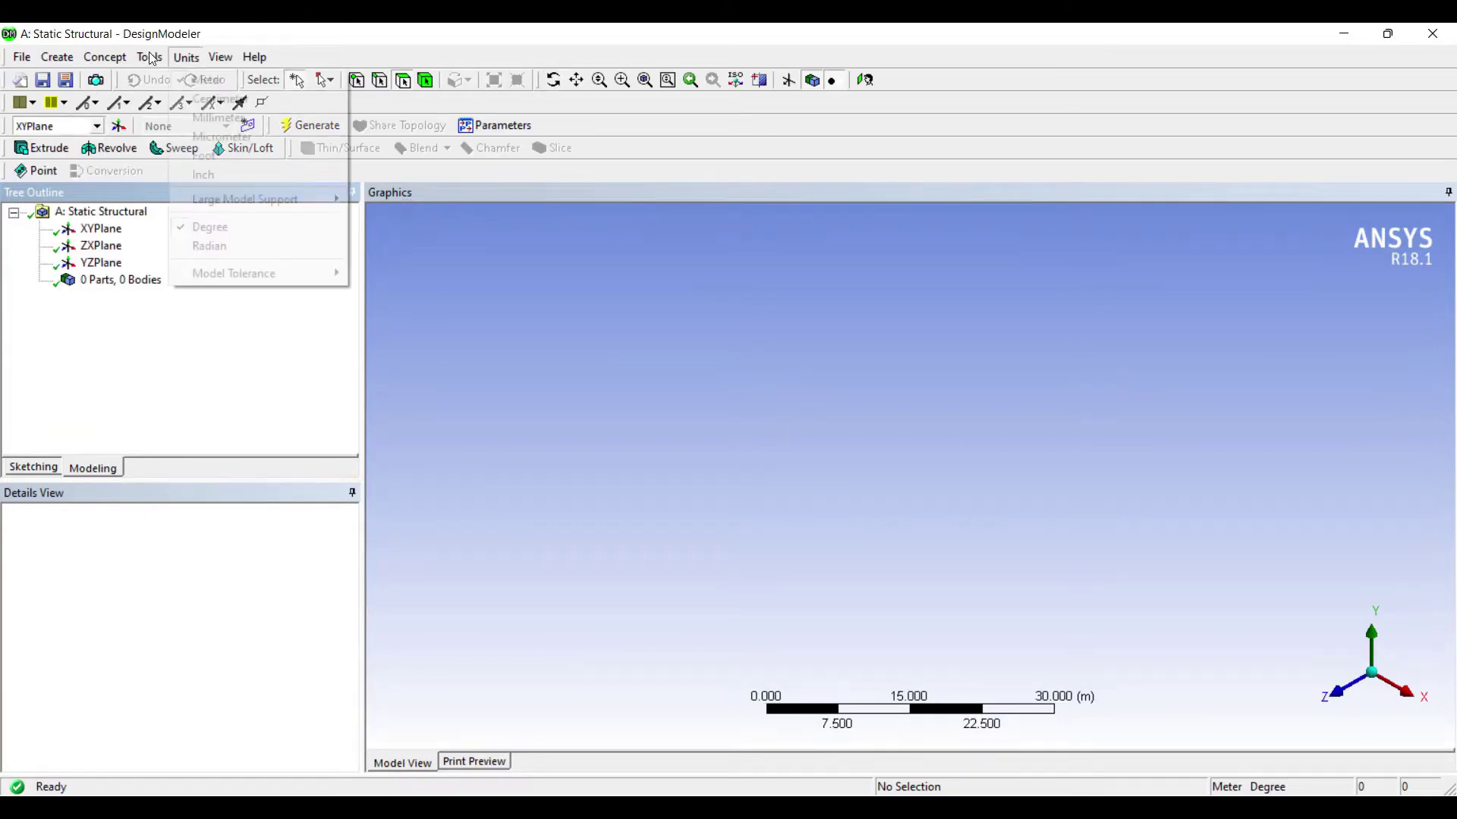
left_click(220, 117)
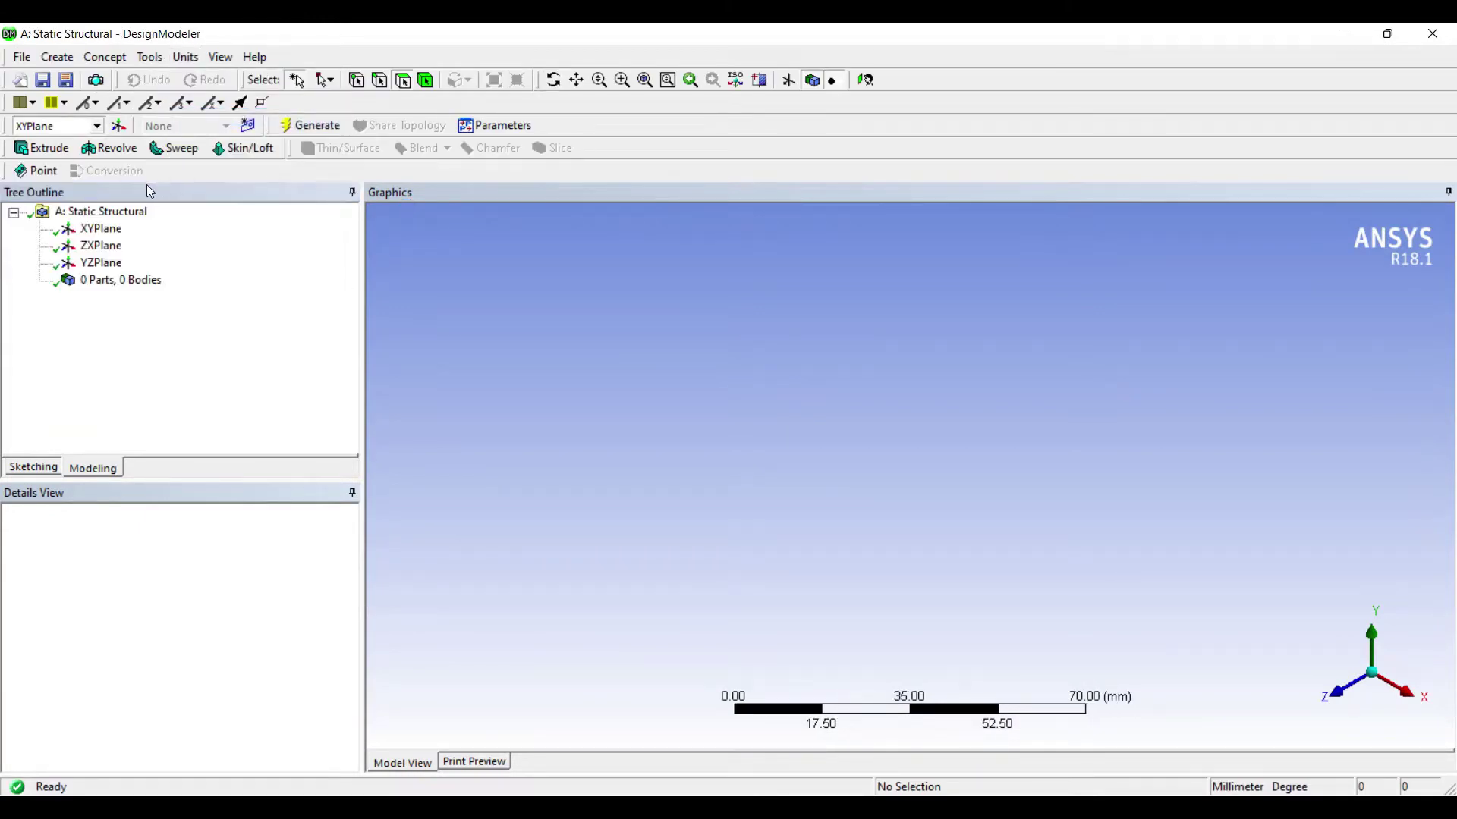
Sketch a rectangle about 93 by 50 mm on the XY plane, enclosing the origin
left_click(101, 229)
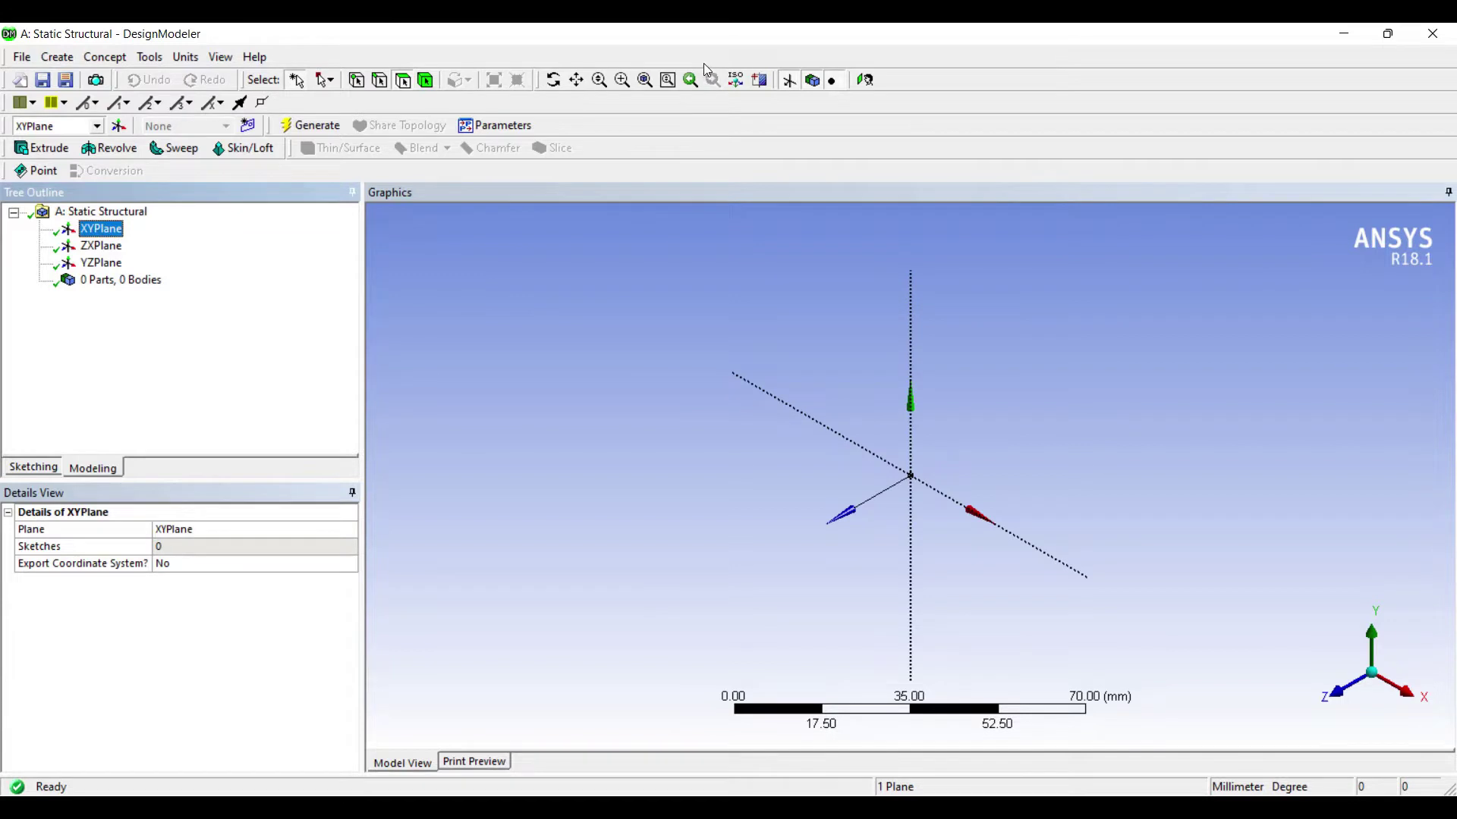
left_click(866, 80)
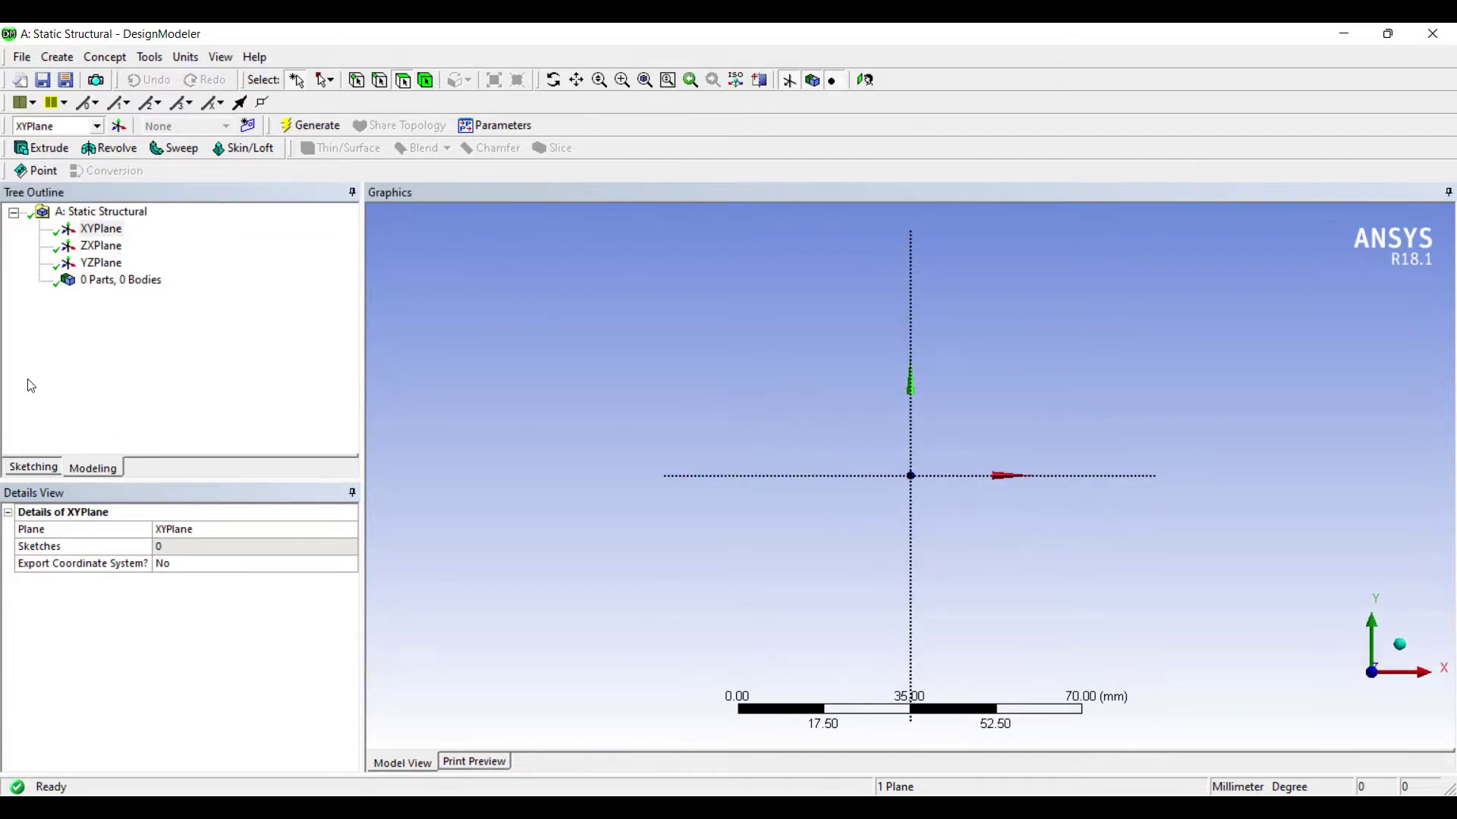
left_click(33, 466)
left_click(50, 322)
left_click(707, 357)
left_click(1165, 601)
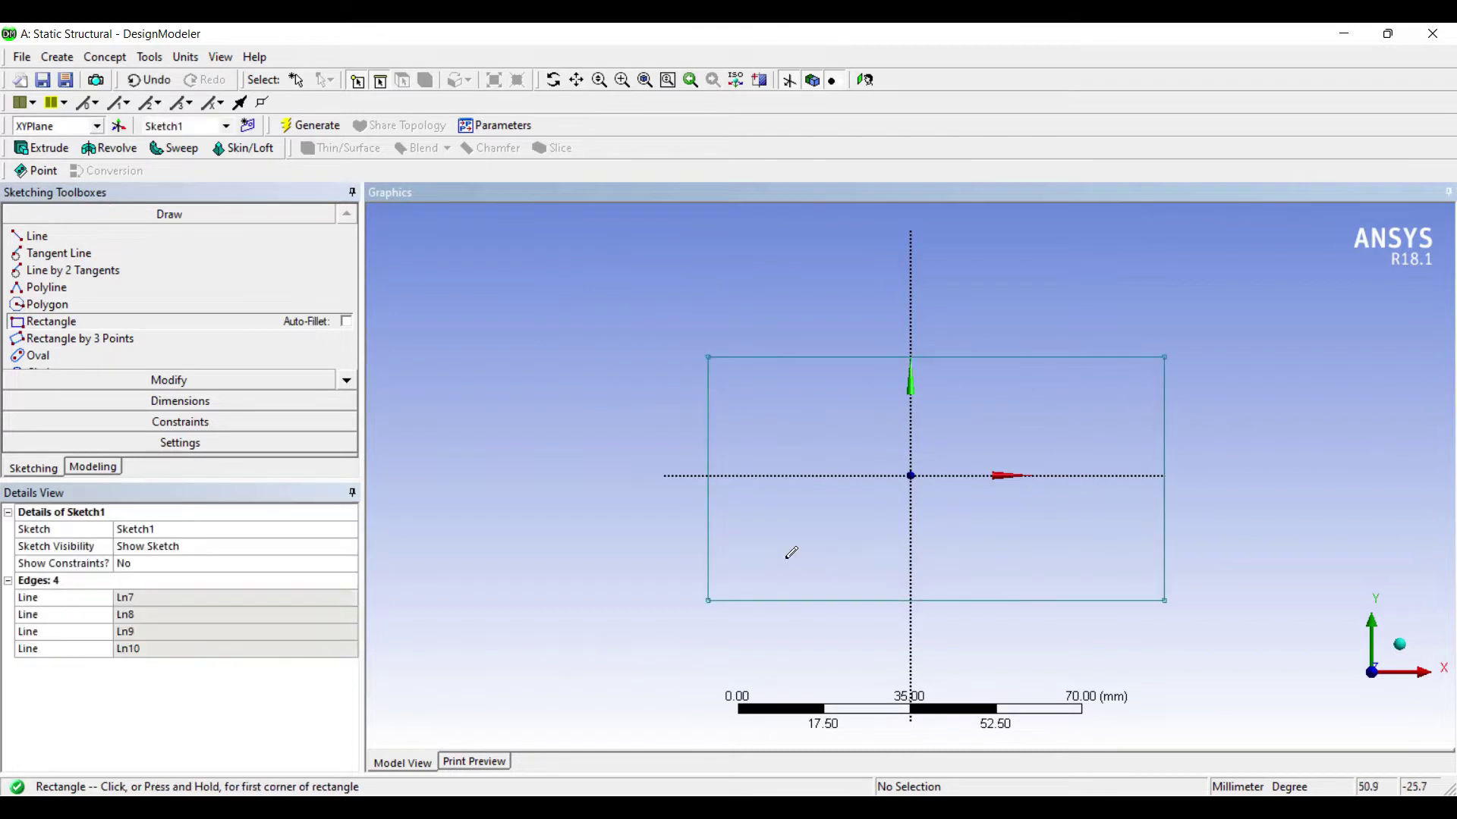
Dimension the rectangle's width and height, setting them to 100 mm and 50 mm
left_click(180, 401)
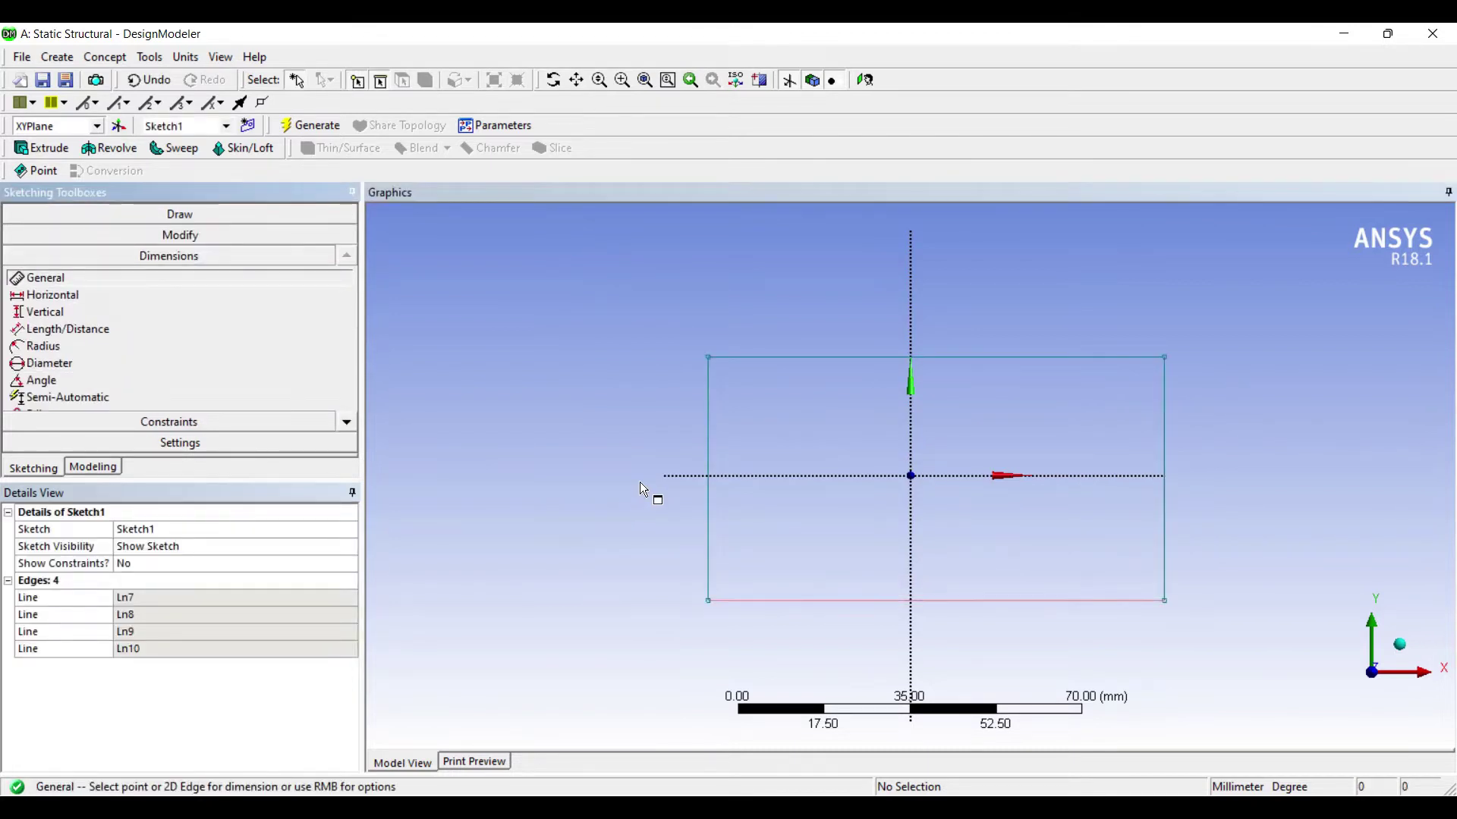
left_click(640, 481)
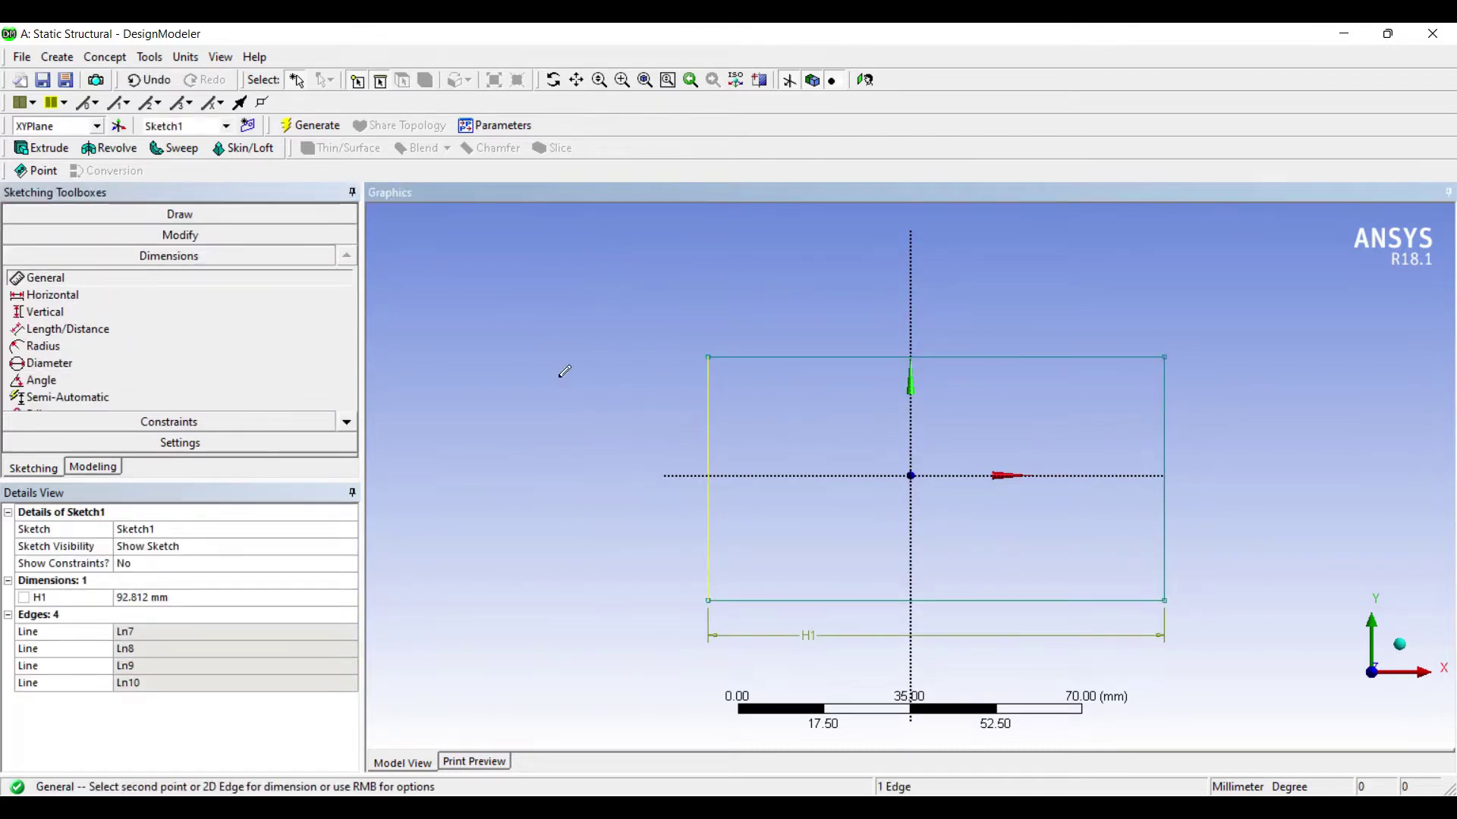
left_click(678, 467)
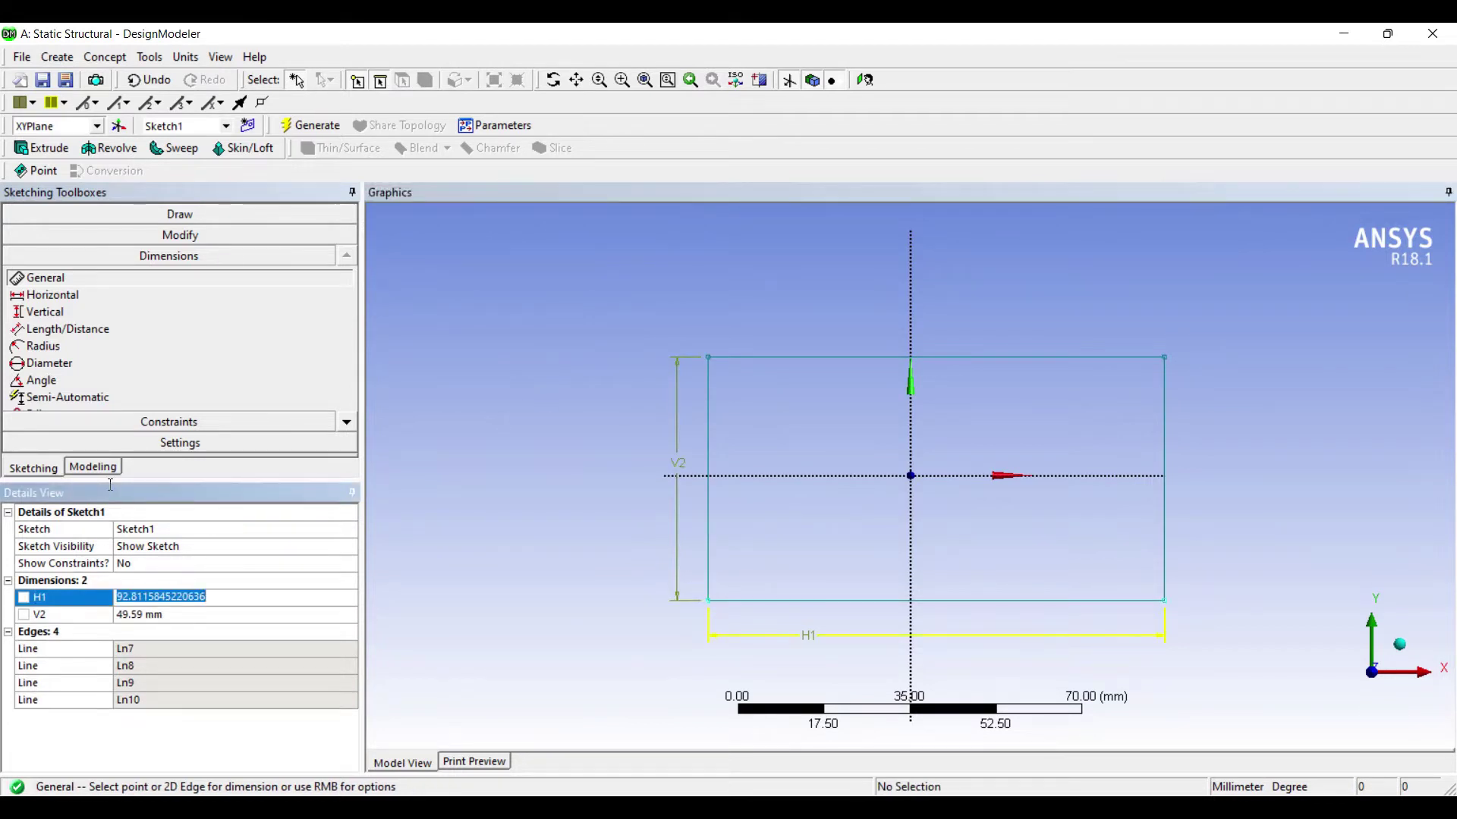
type("100")
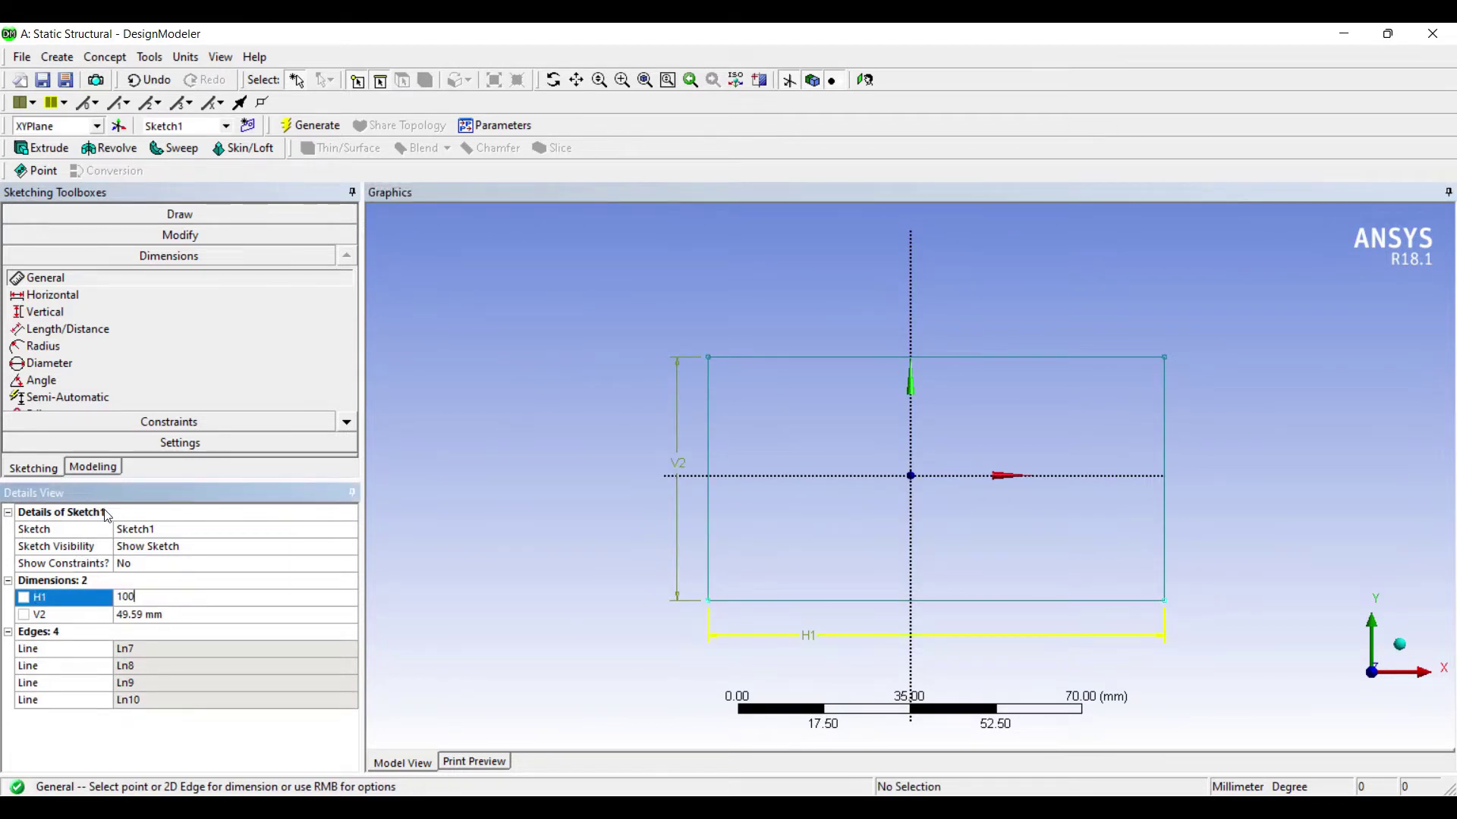
key("Return")
type("50")
key("Return")
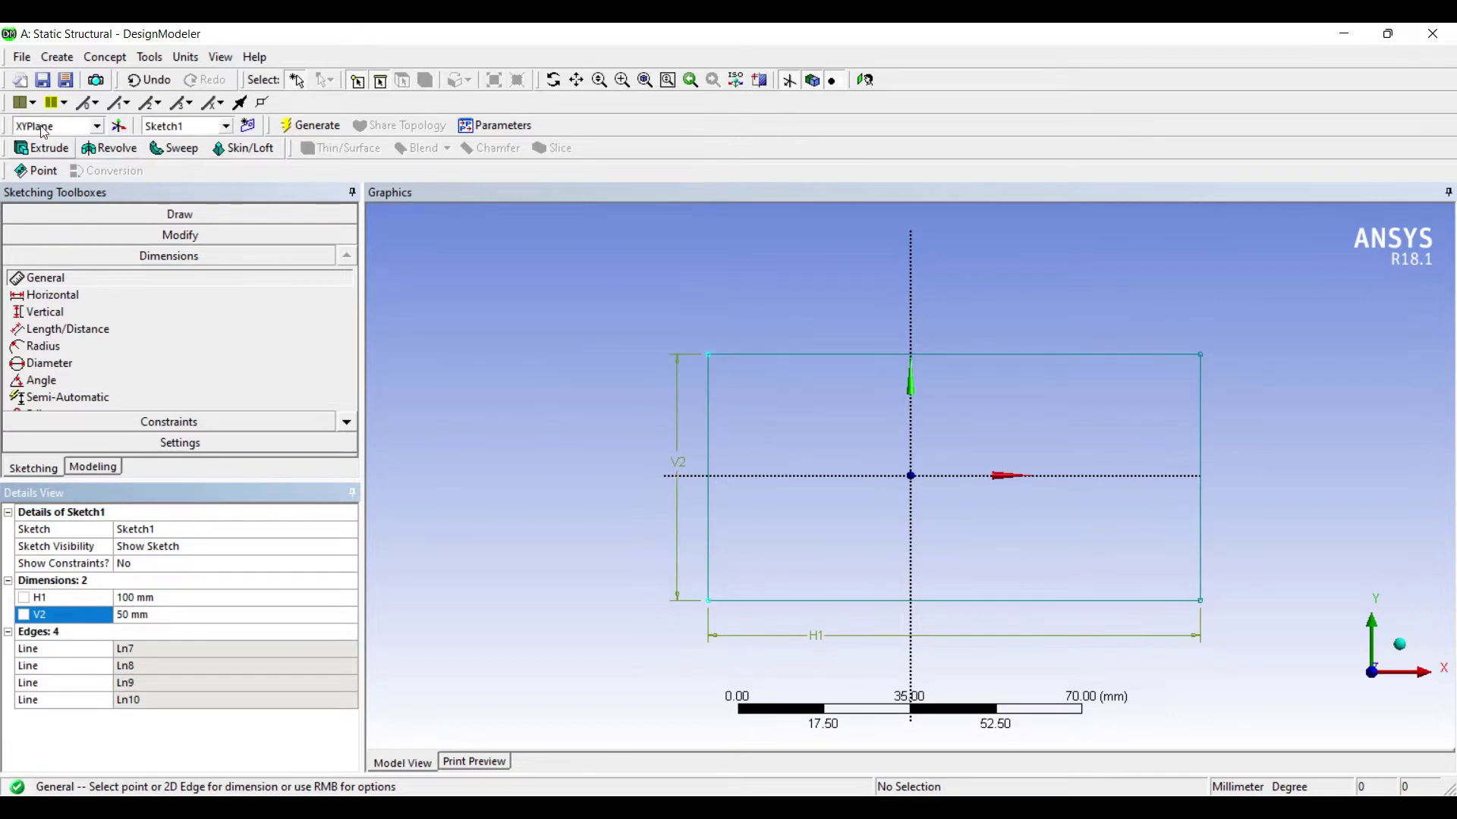
Extrude the rectangle sketch to a depth of 10 mm as added material and generate the plate
left_click(42, 148)
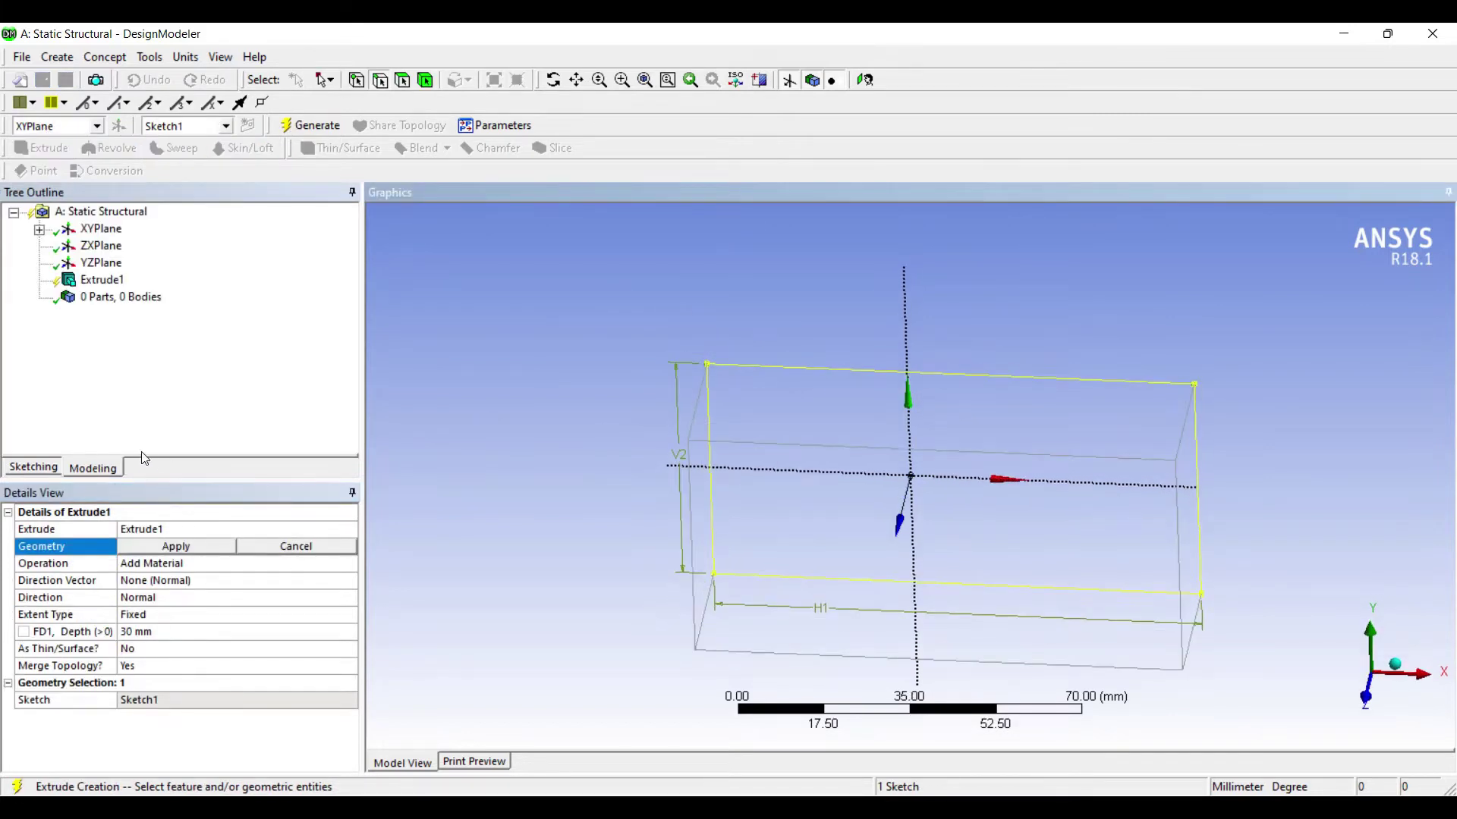
key("Return")
key("Tab")
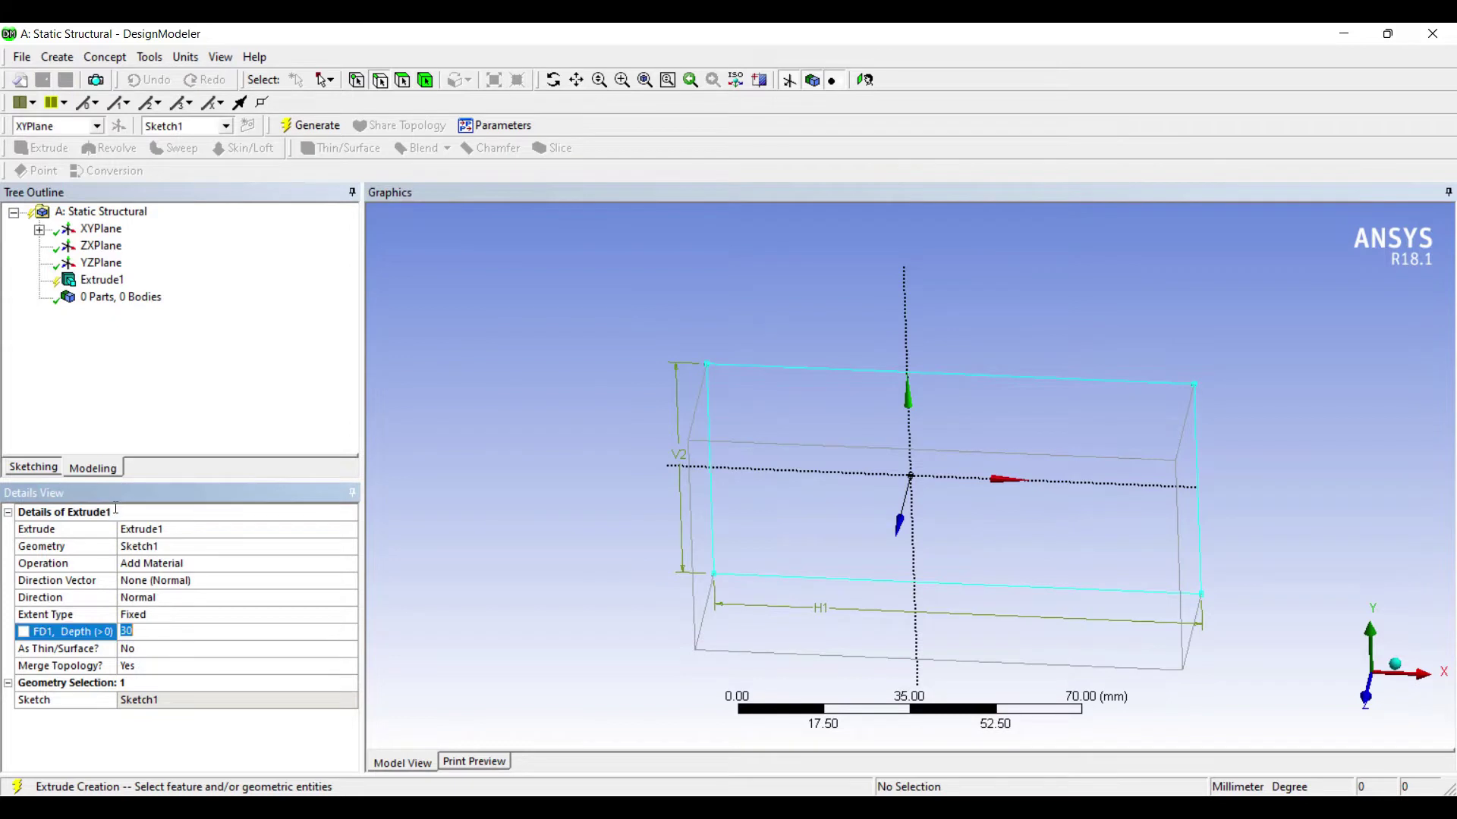
key("Return")
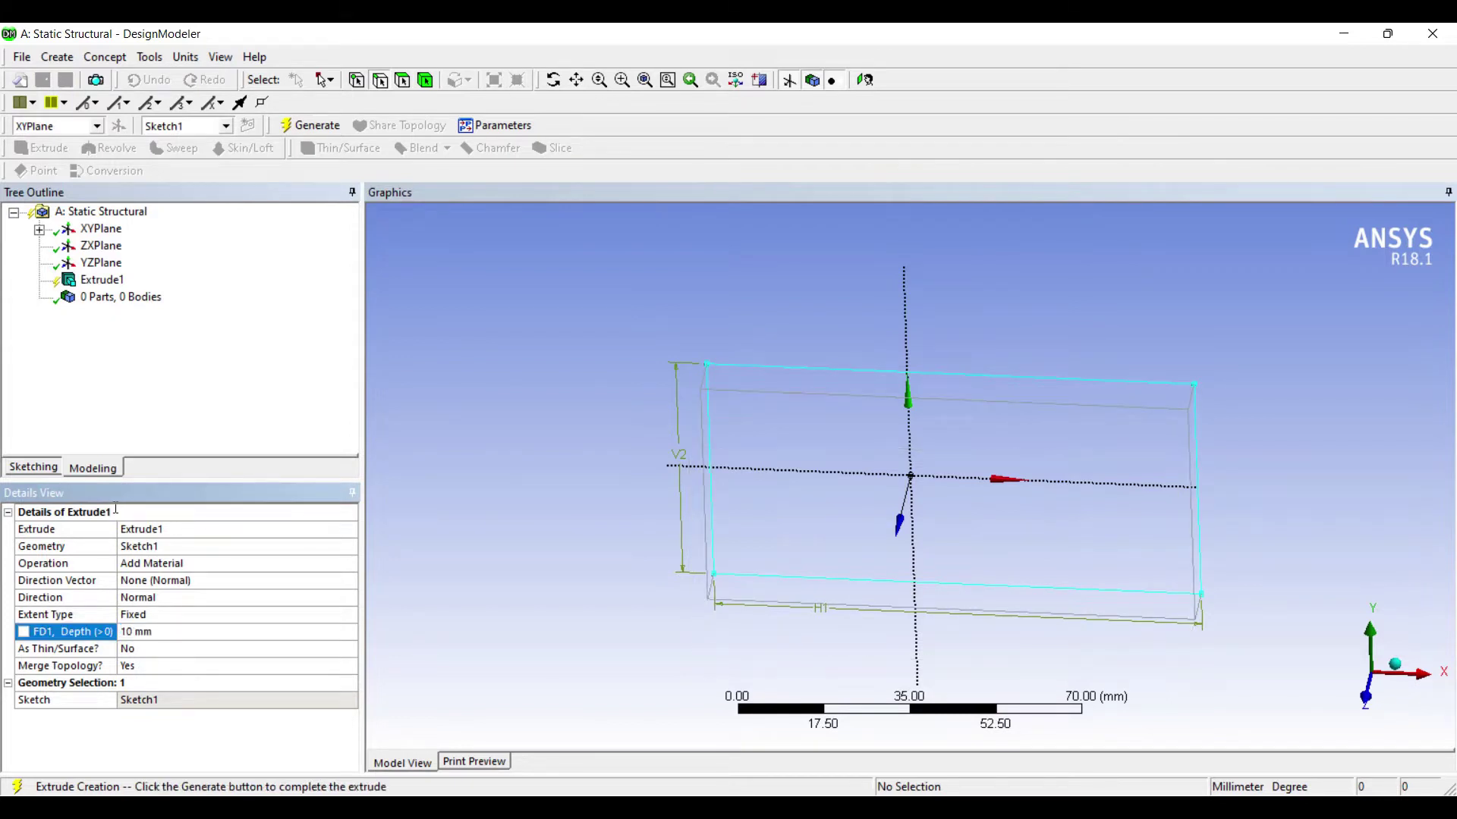
left_click(308, 125)
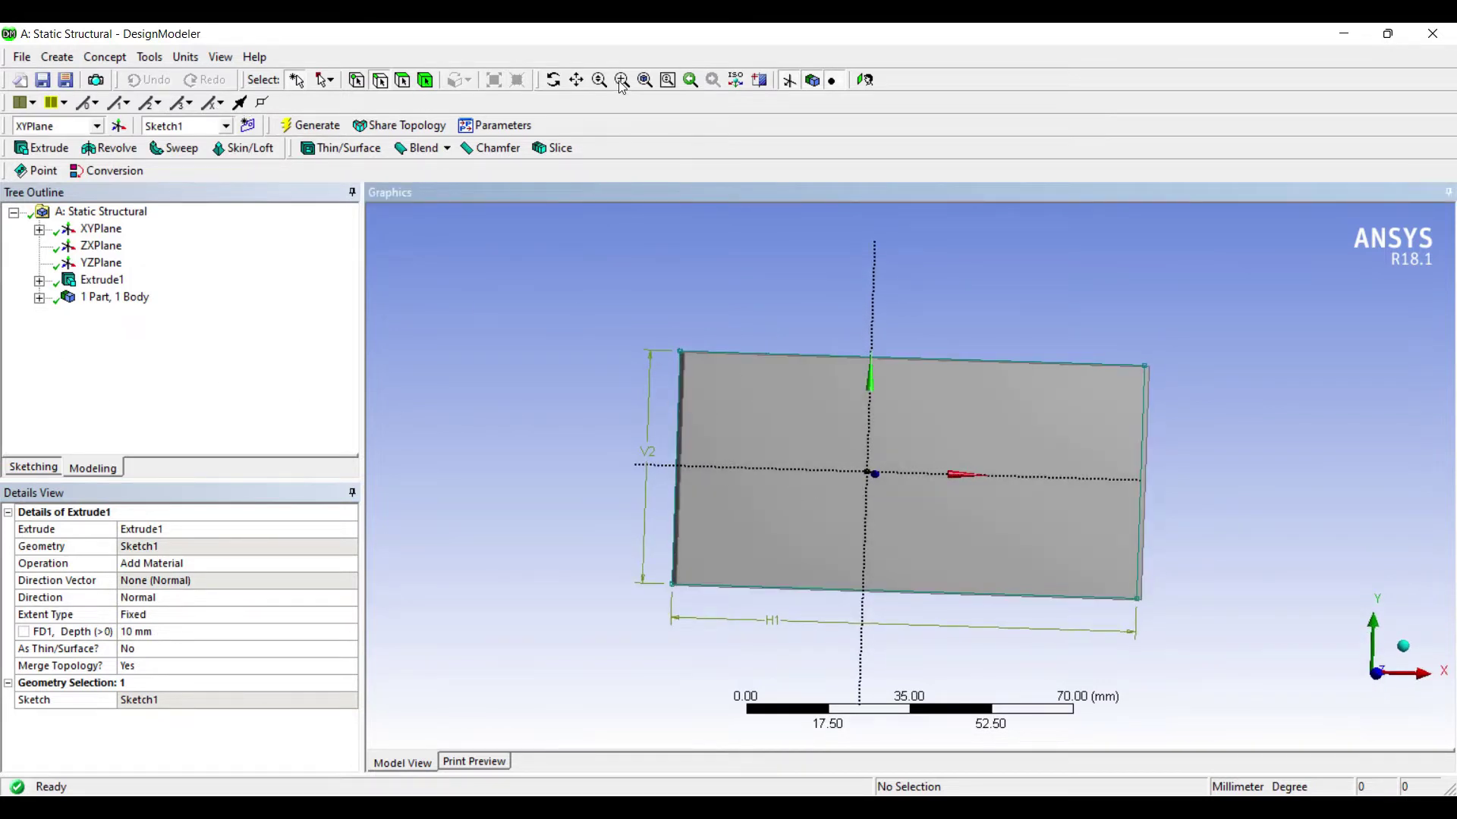
Create a new plane from the plate's large 100 by 50 mm front face and generate it
left_click(666, 340)
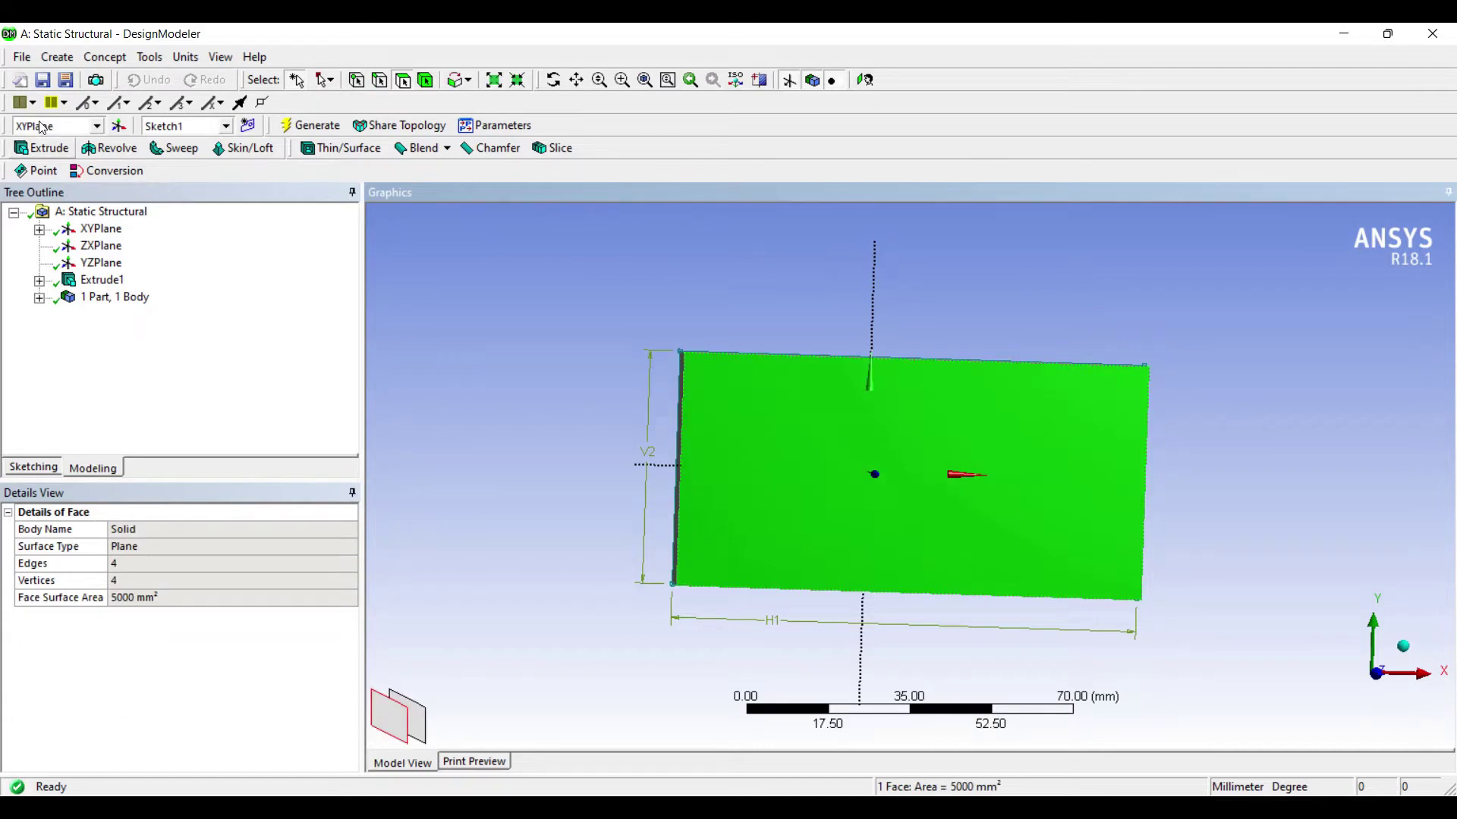
left_click(119, 126)
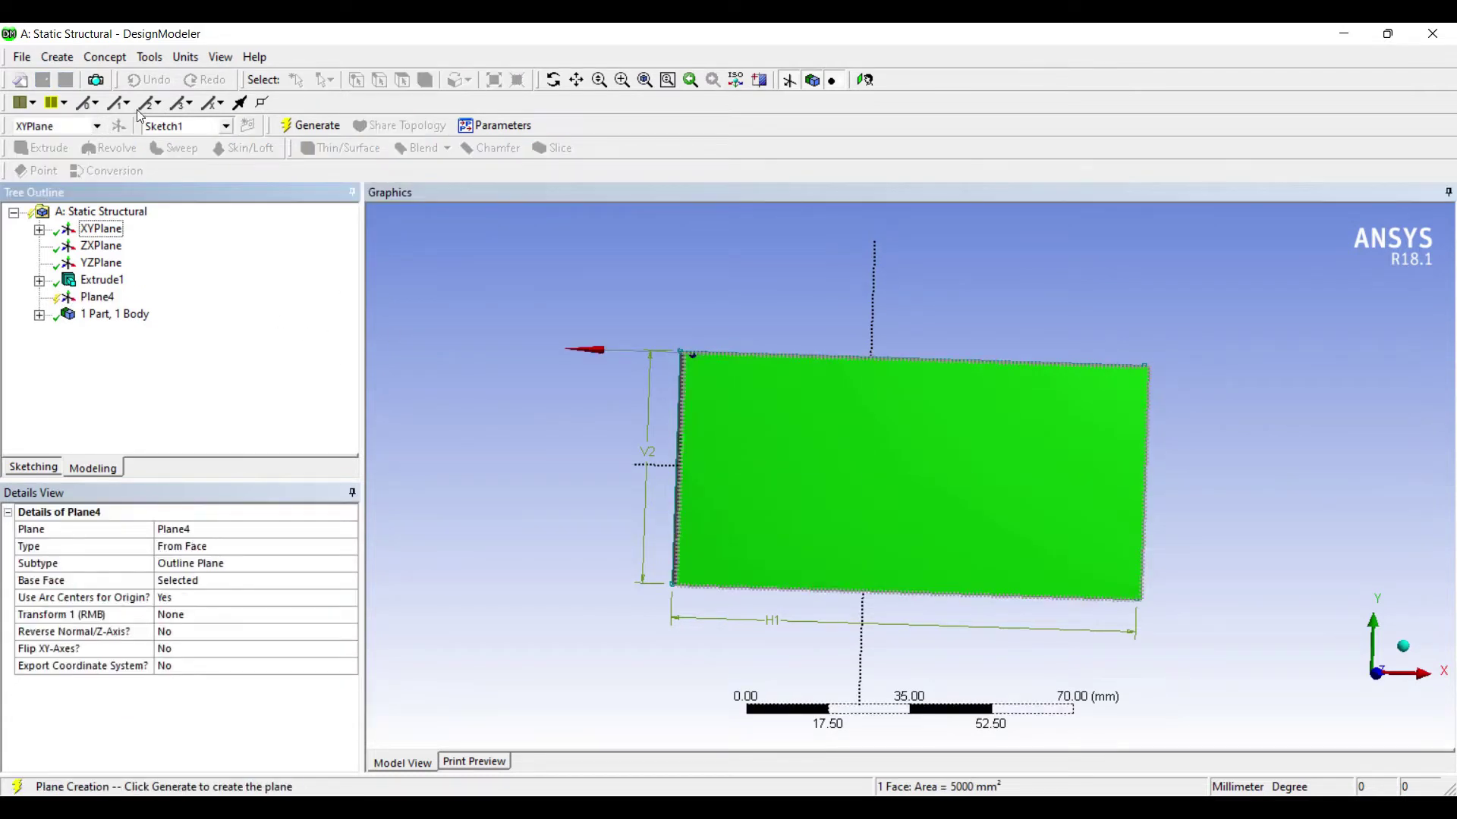
left_click(311, 125)
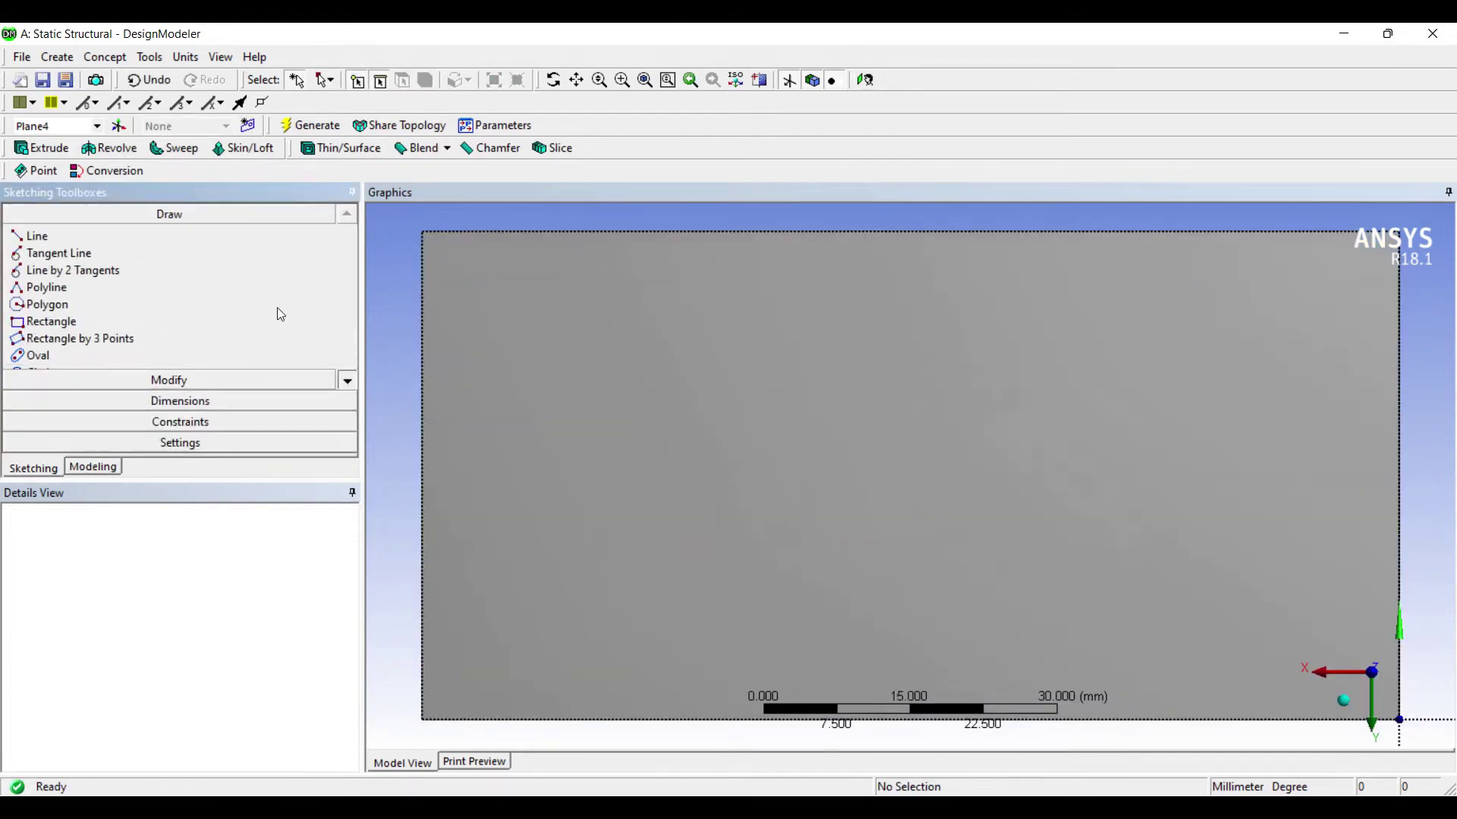
Sketch a circle near the middle of the plate's front face on the new plane
scroll(277, 313, "down", 1)
scroll(276, 307, "down", 1)
left_click(40, 338)
left_click(727, 368)
left_click(793, 406)
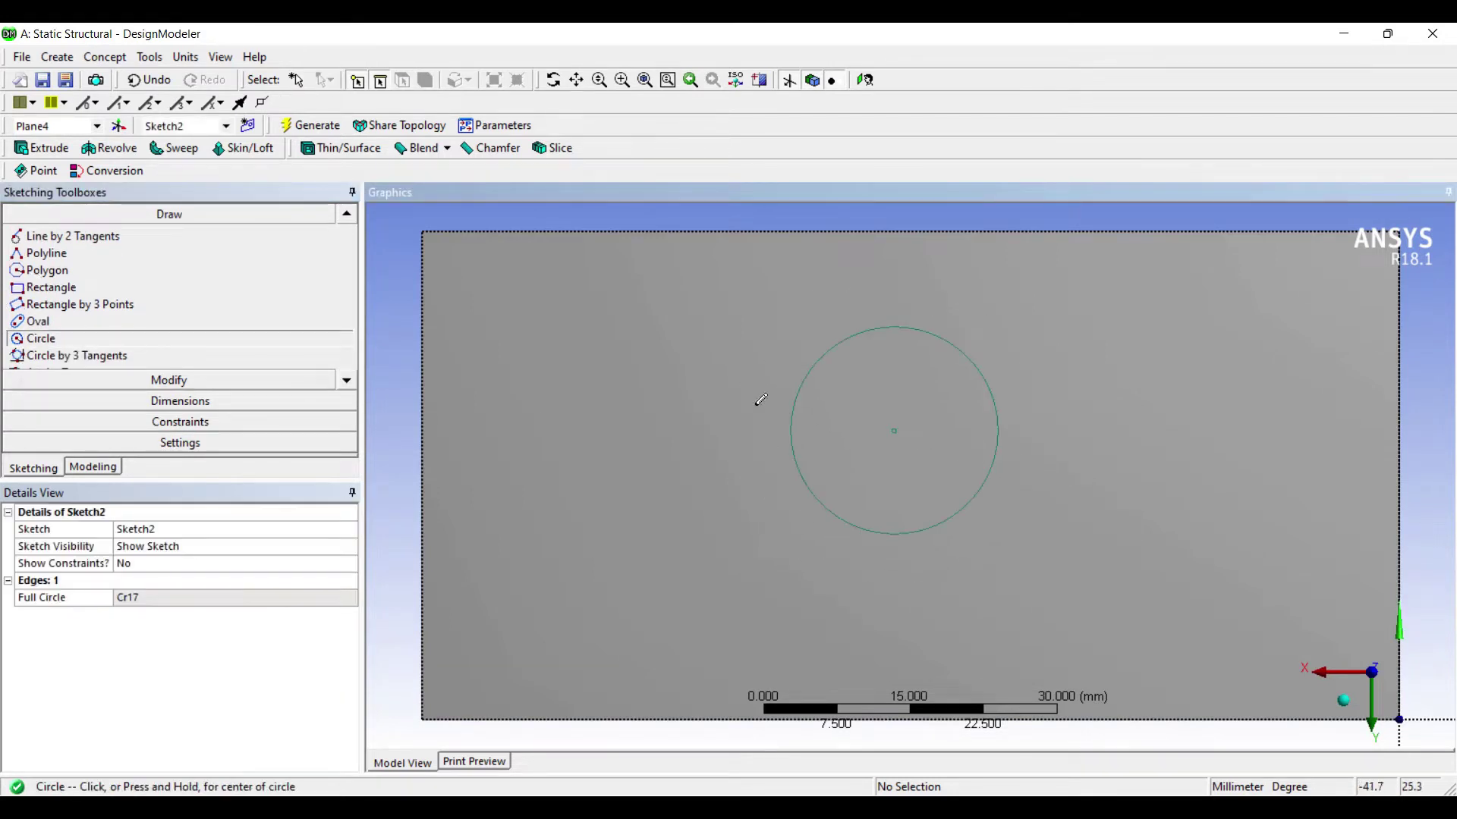
Add a diameter dimension to the circle and set it to 15 mm
left_click(148, 400)
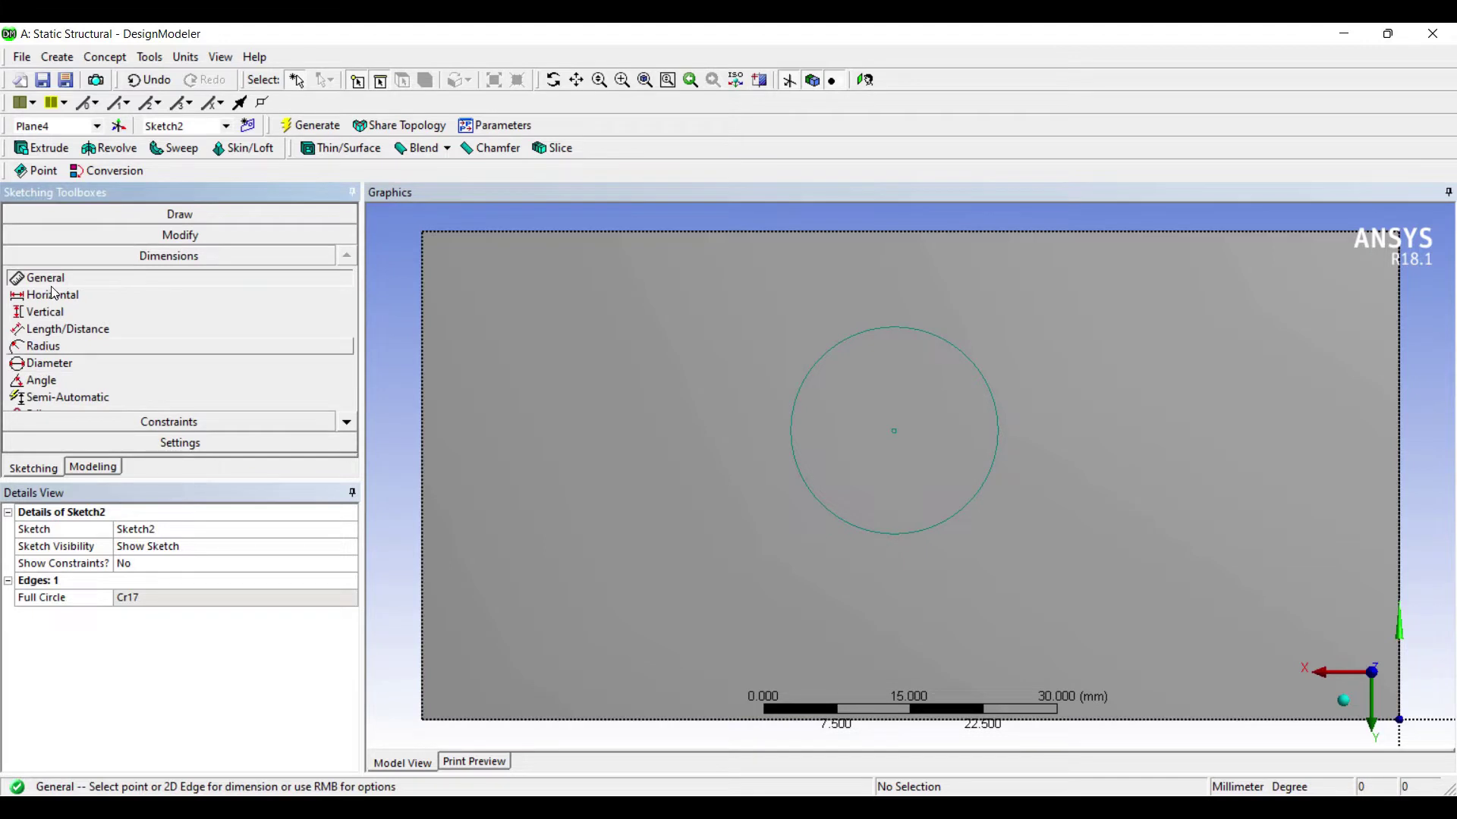
left_click(42, 364)
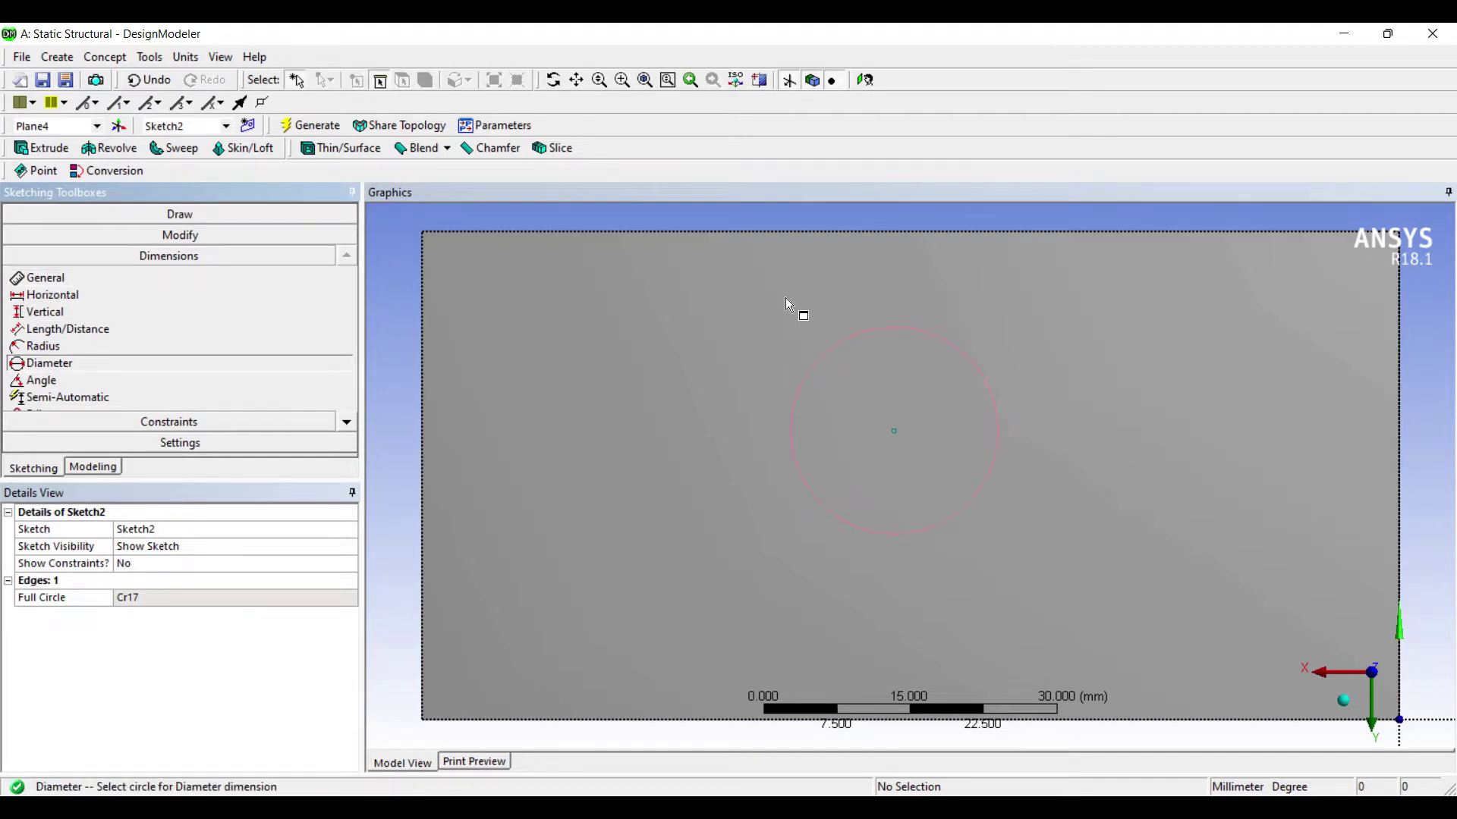
left_click(785, 298)
left_click(818, 287)
type("15")
key("Return")
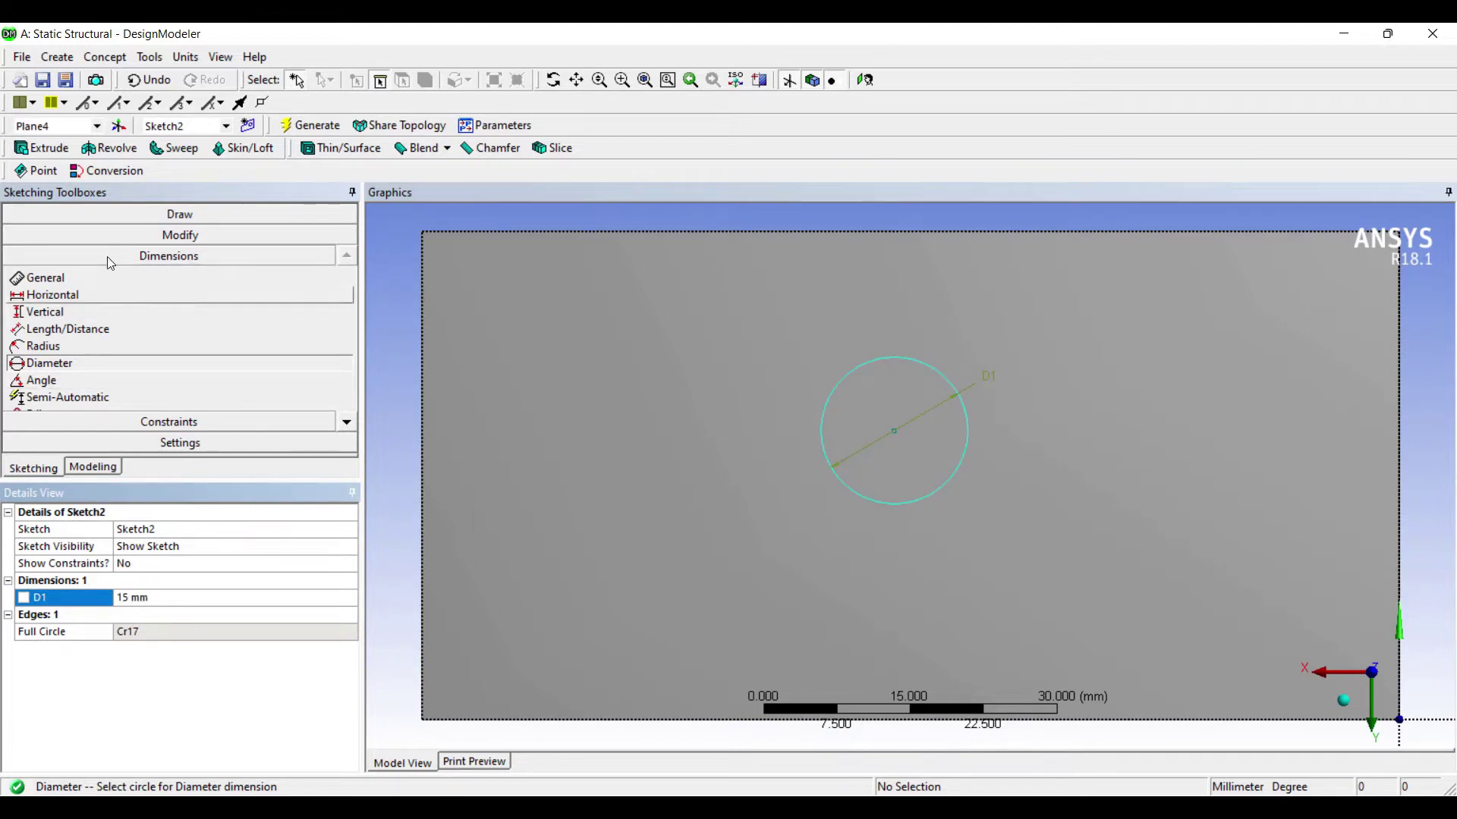
Dimension the circle's centre from one short edge and from one long edge of the plate face
left_click(42, 277)
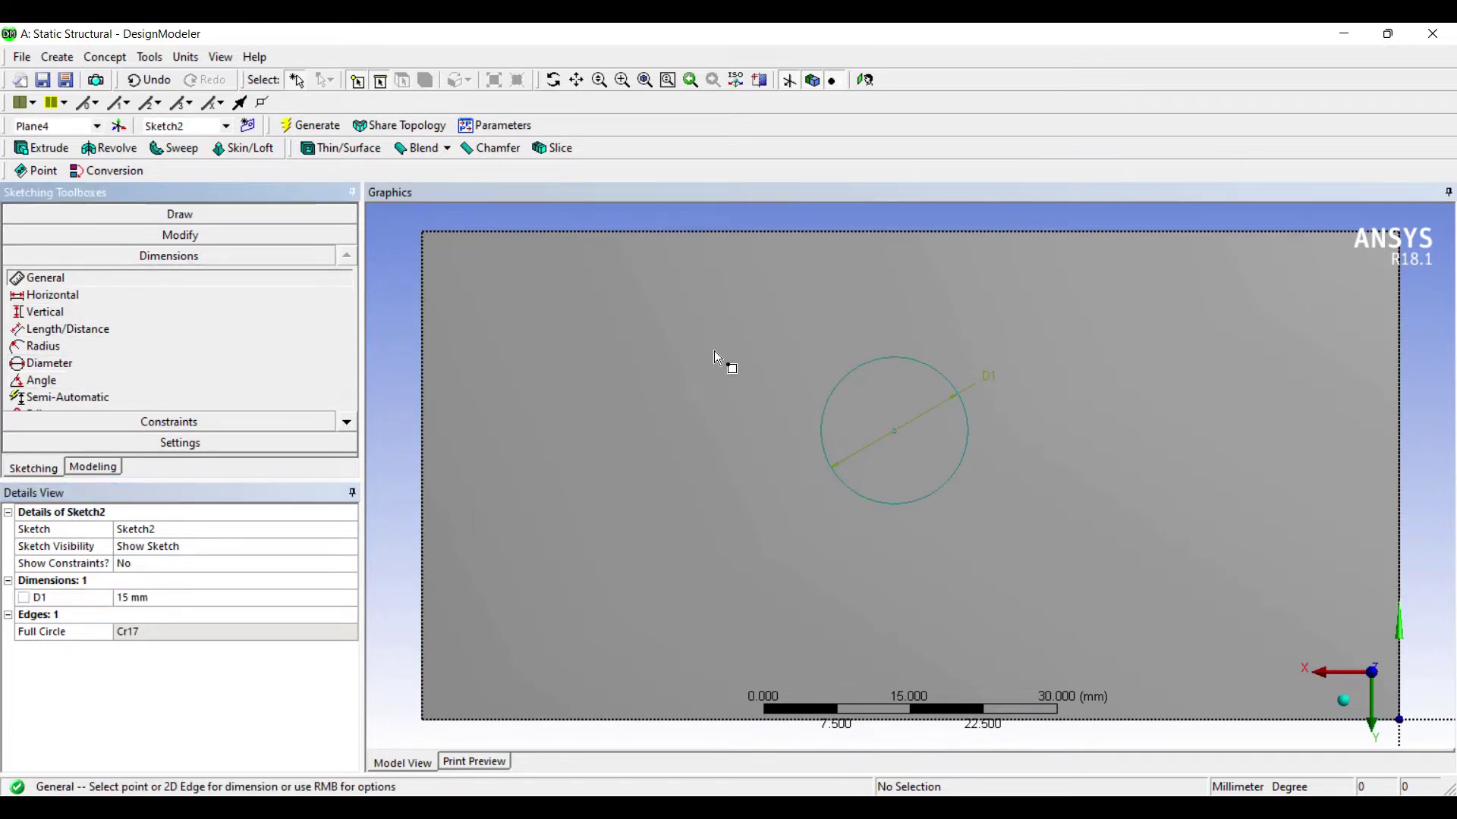
left_click(894, 431)
left_click(422, 497)
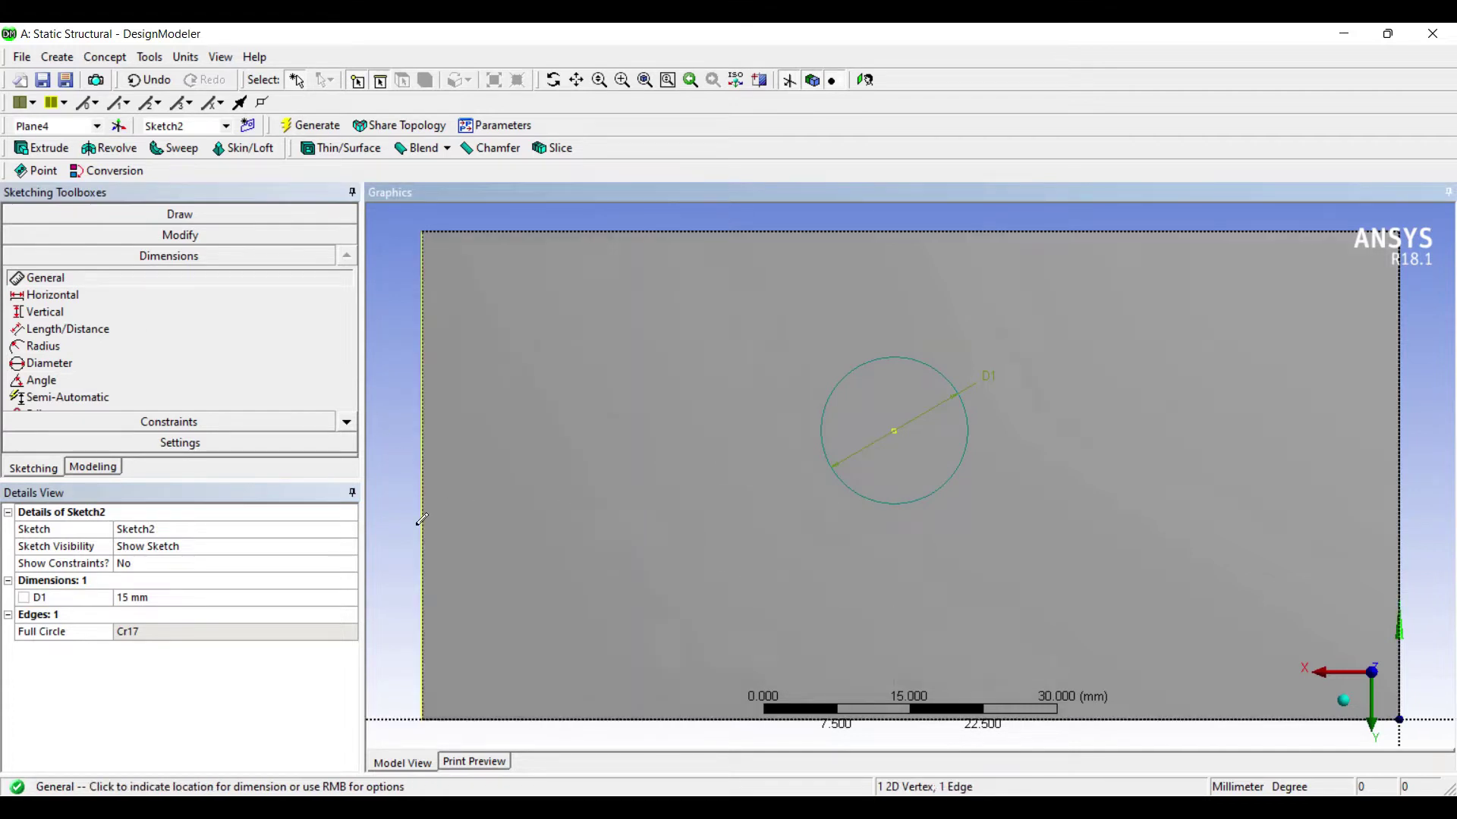
left_click(457, 588)
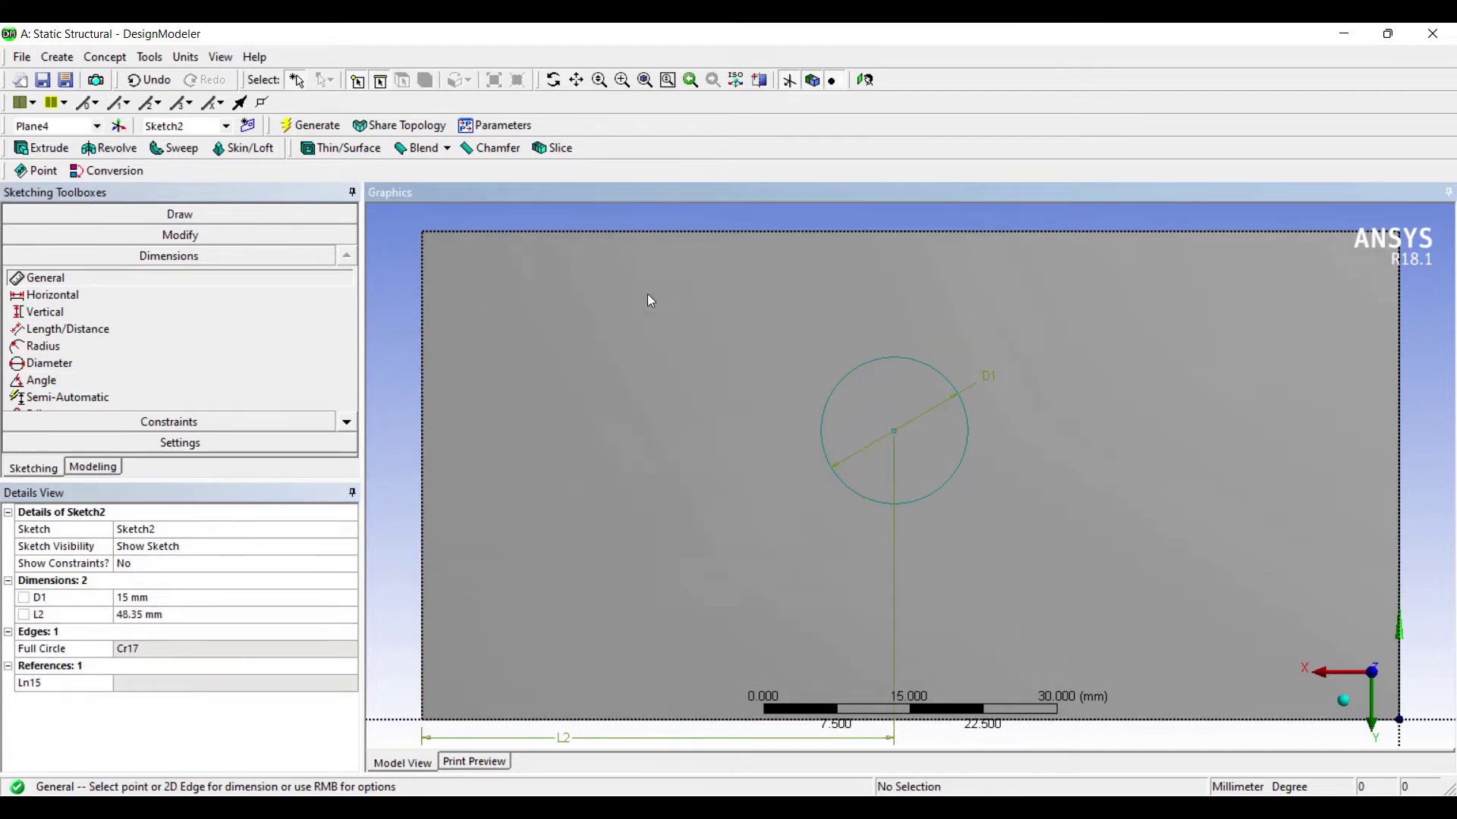
left_click(893, 431)
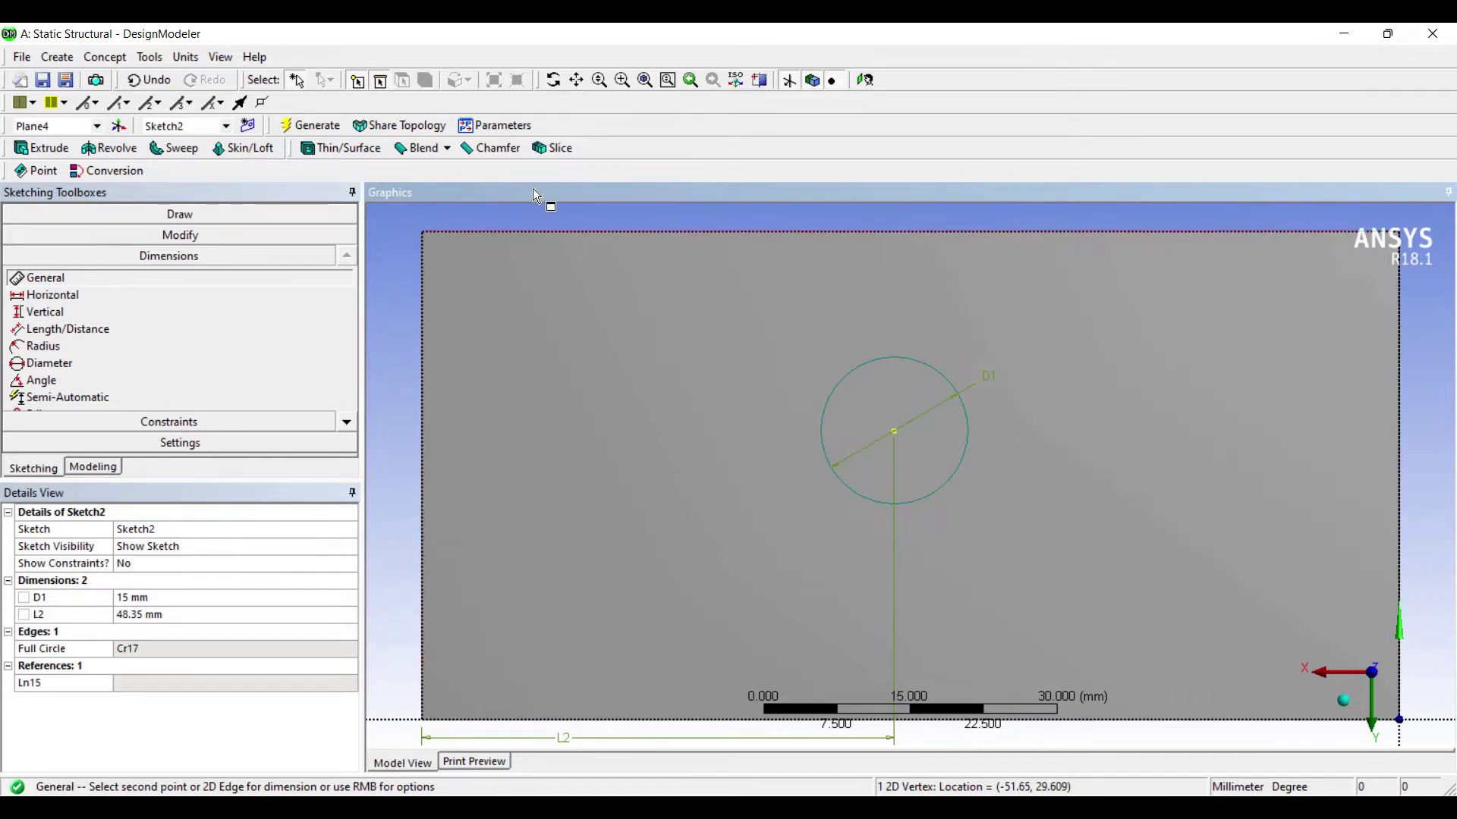
left_click(607, 232)
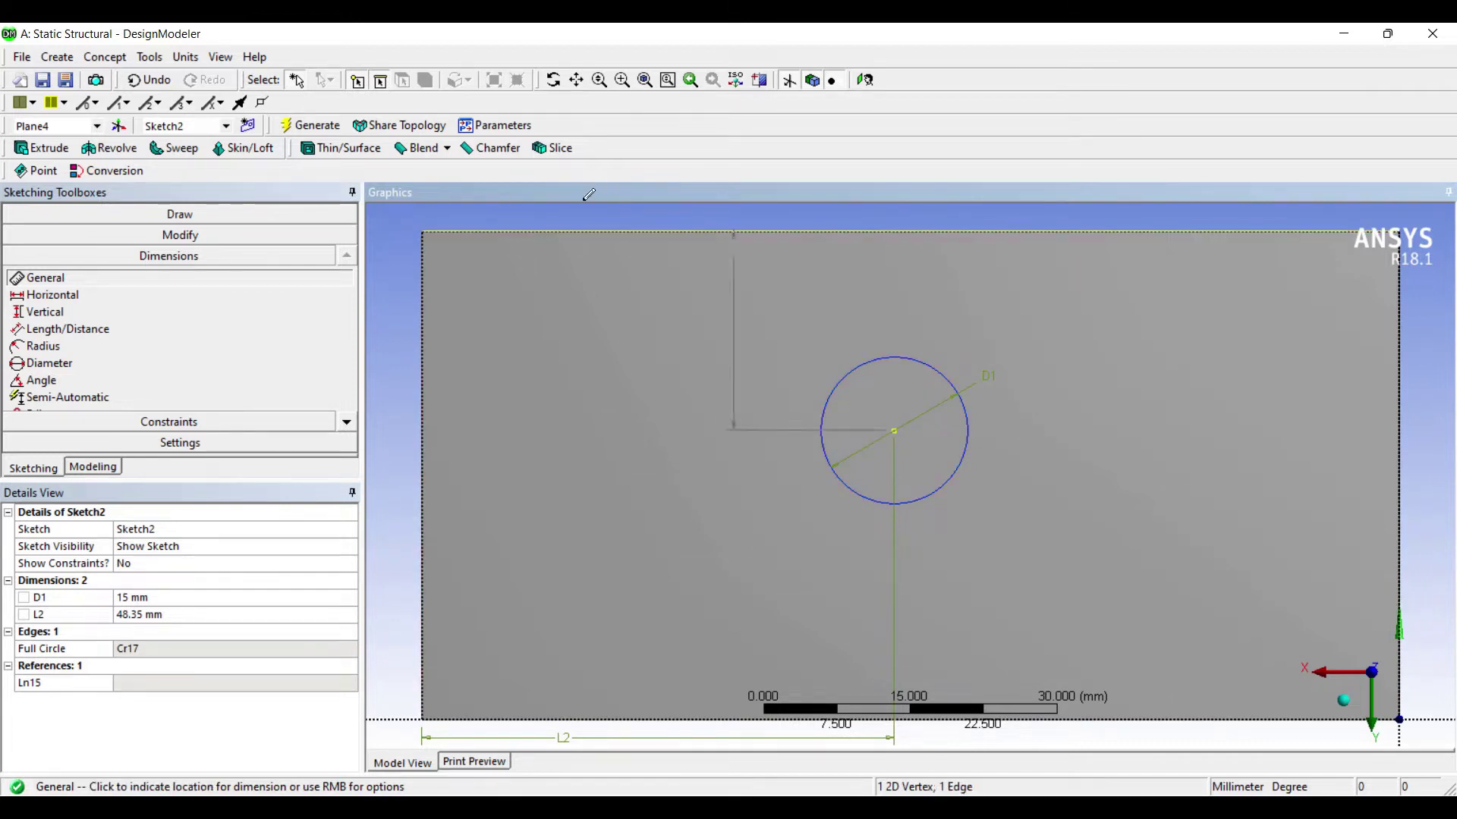
left_click(308, 268)
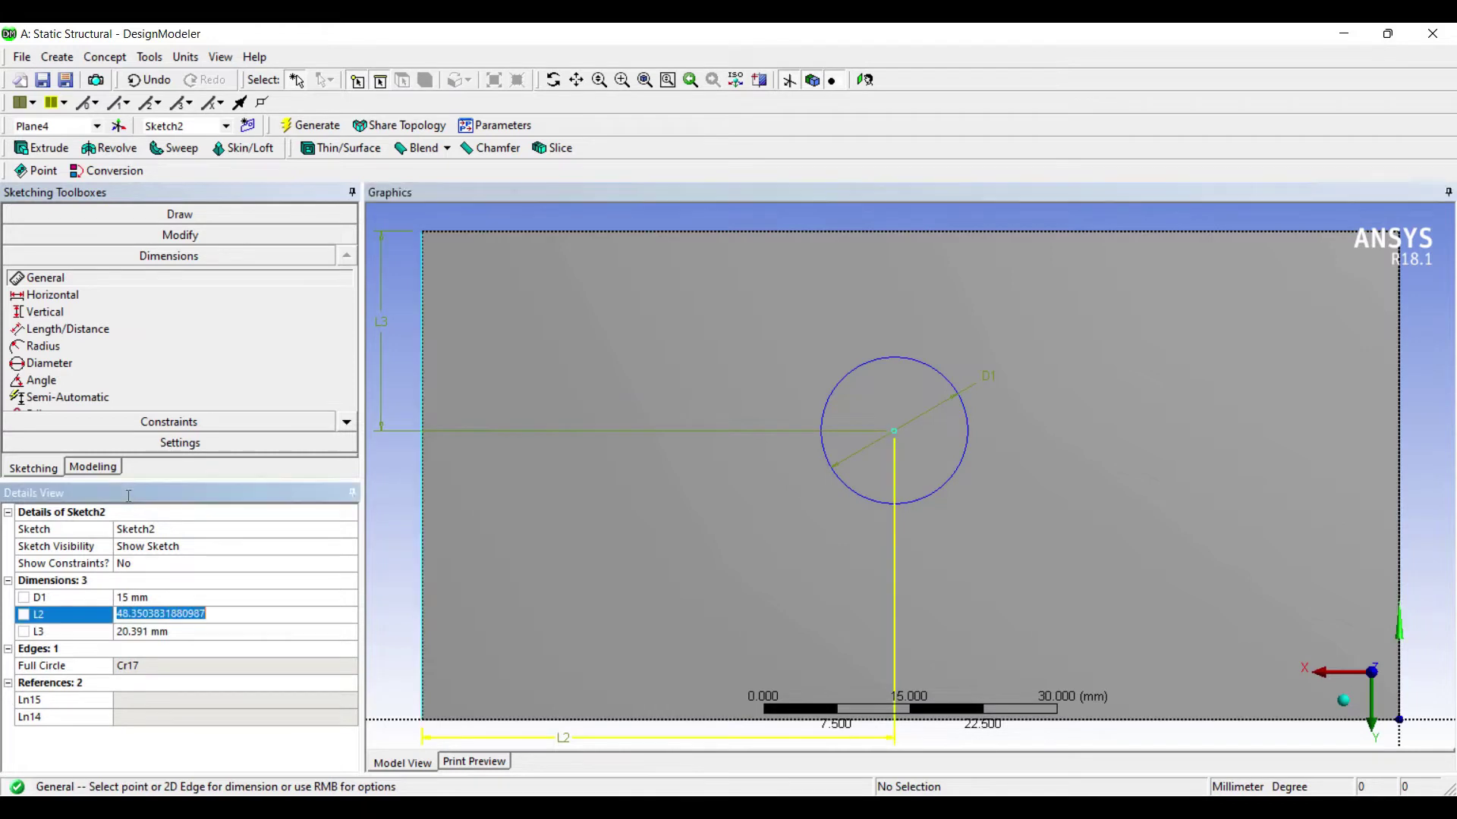
Set the circle centre's distance to 50 mm from the short edge and 25 mm from the long edge
type("5")
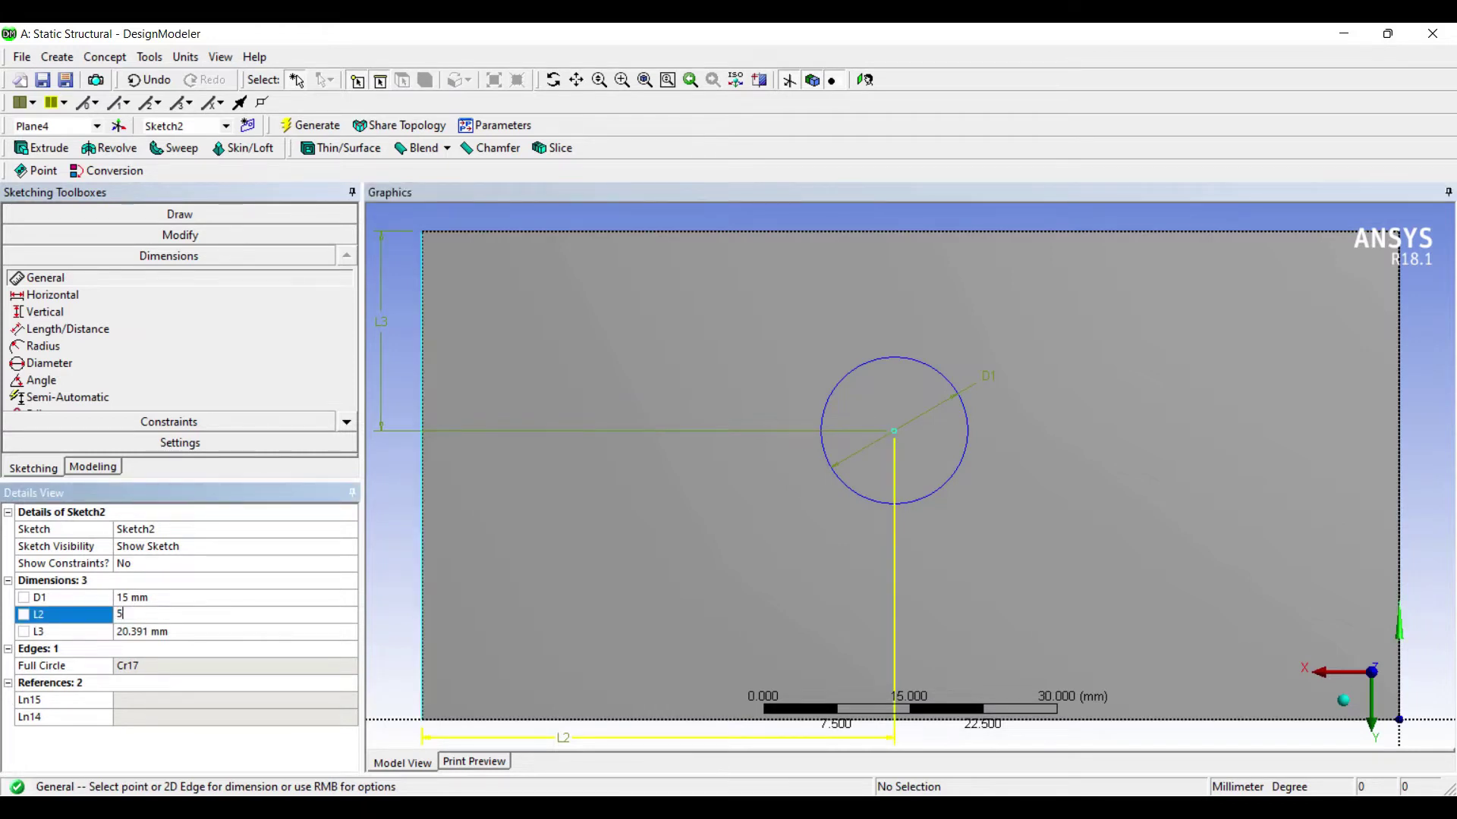
key("Return")
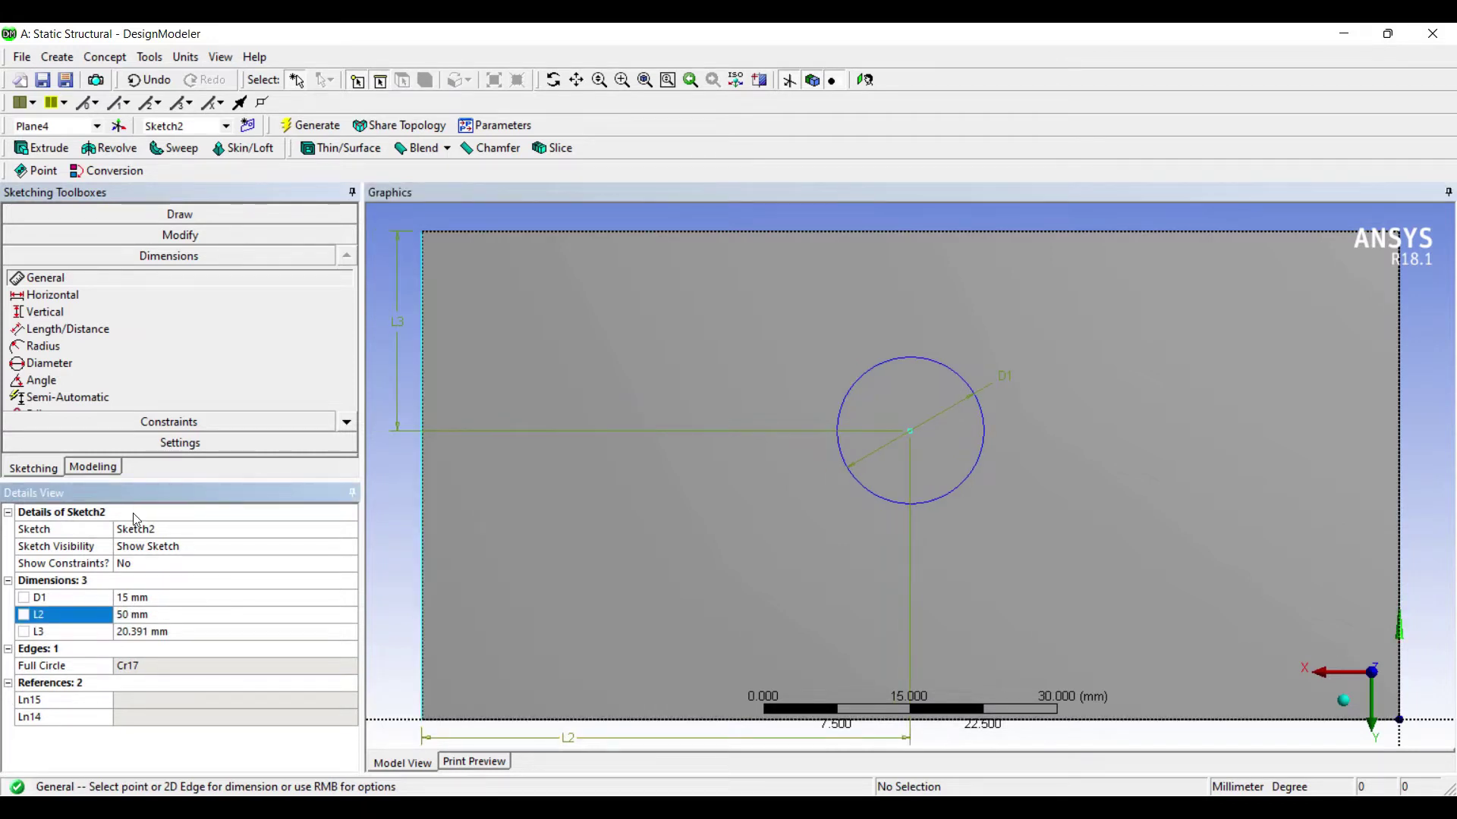
key("Down")
type("25")
key("Return")
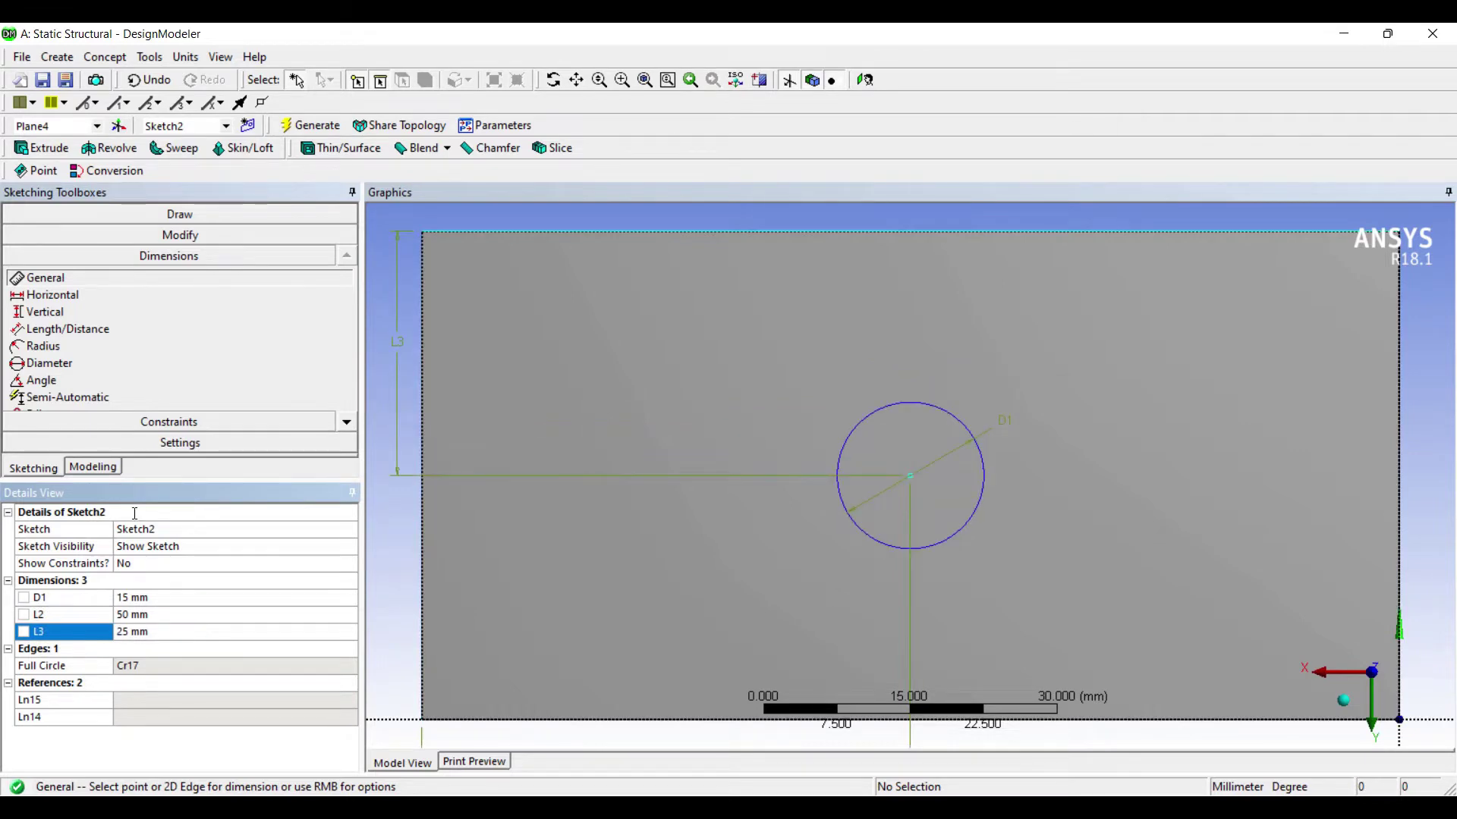
Extrude the circle as Cut Material in the reversed direction to a fixed depth of 10 mm and generate the hole
left_click(39, 148)
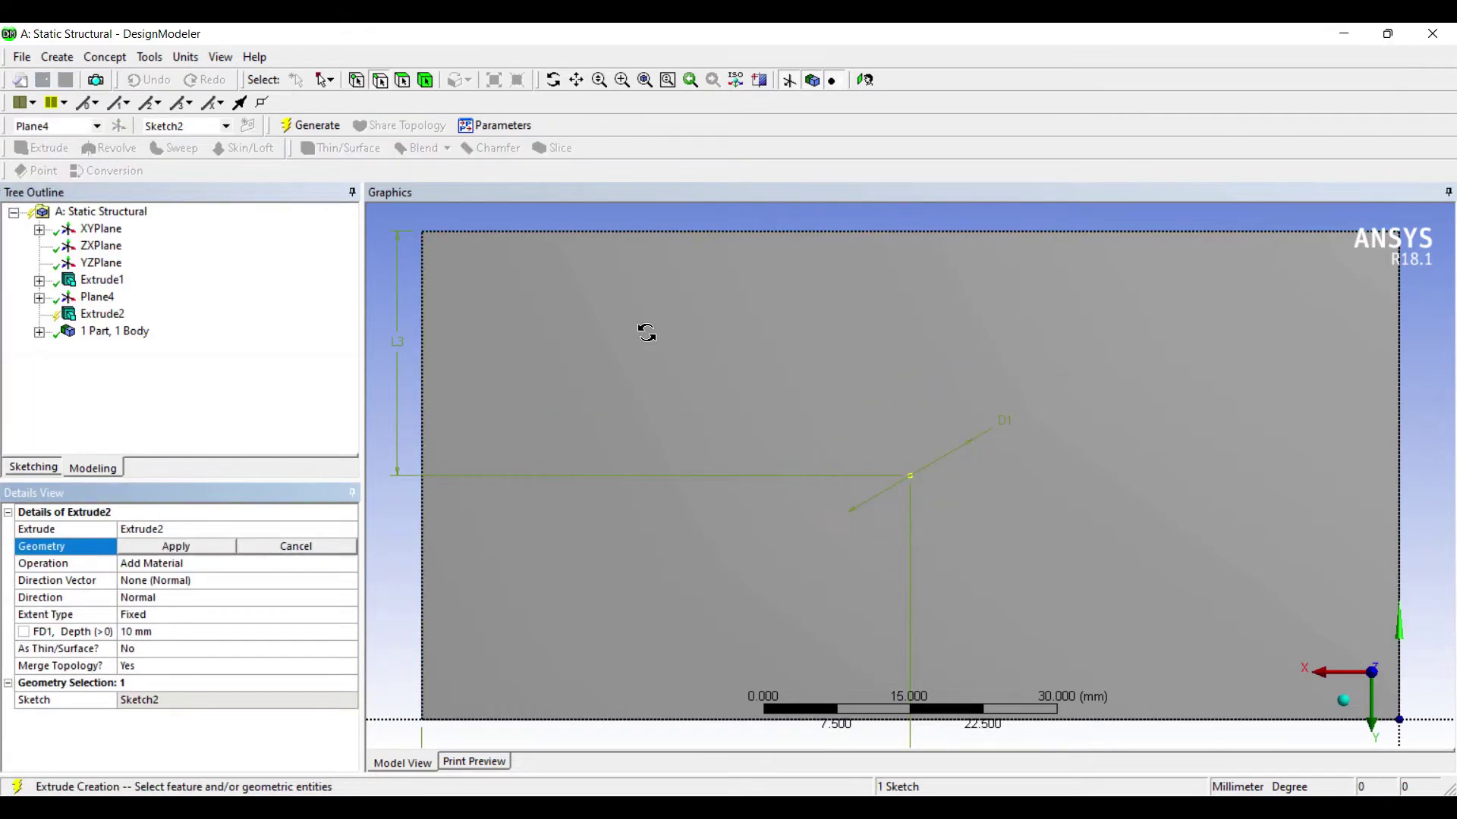
middle_click_drag(648, 332, 748, 362)
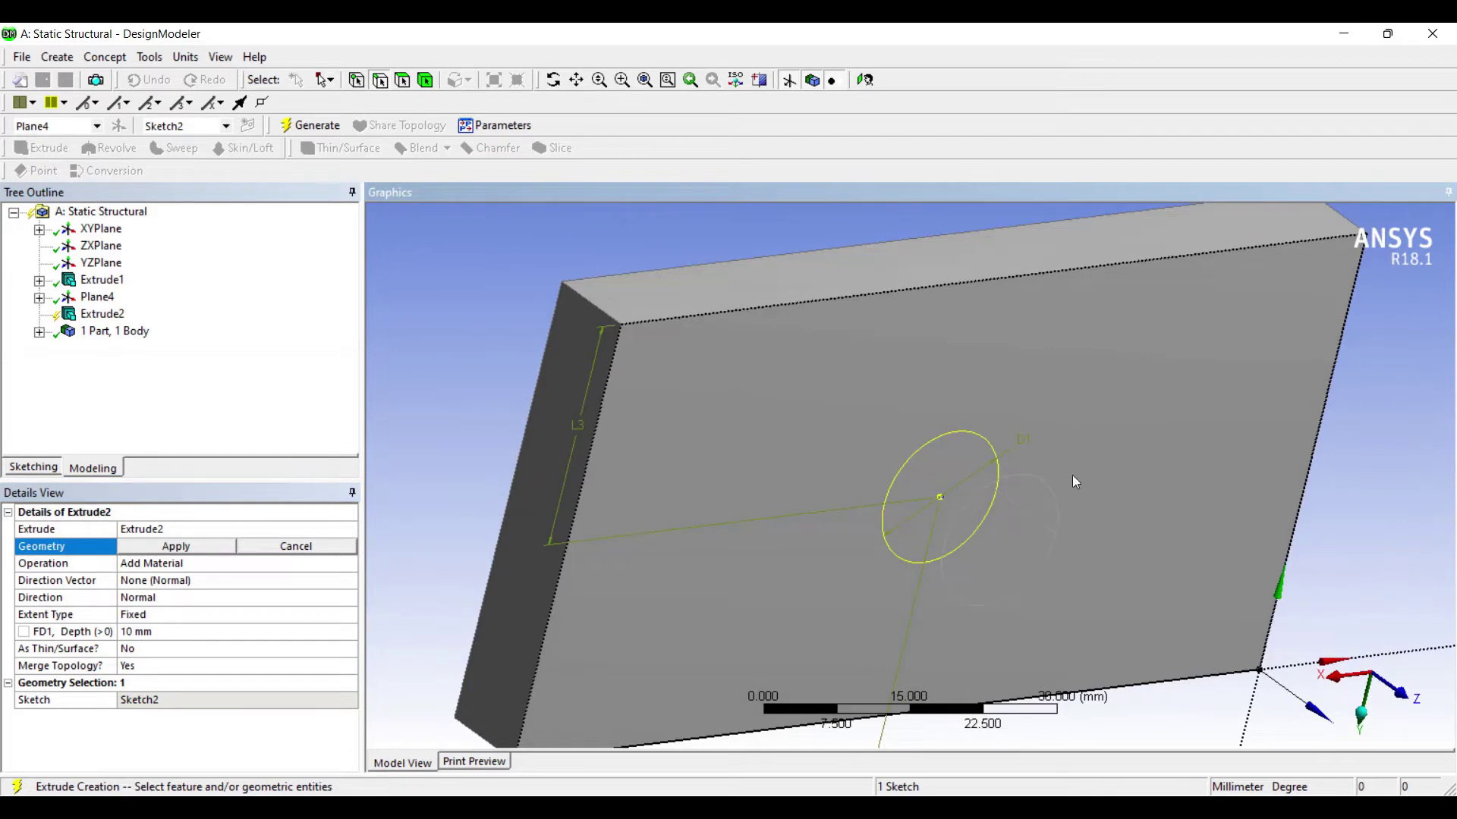
left_click(113, 440)
key("alt+Down")
key("Down")
key("Return")
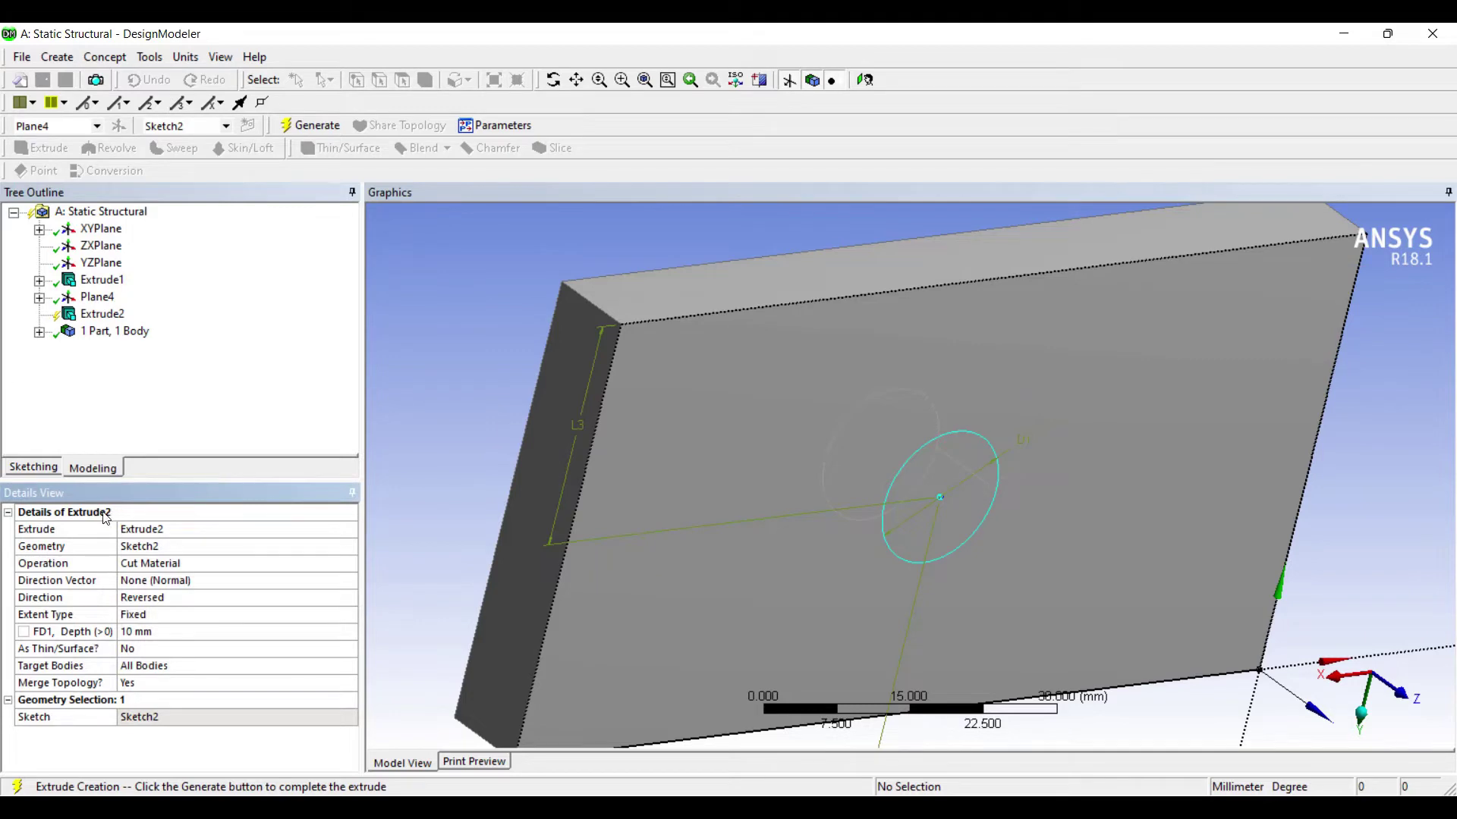
left_click(289, 126)
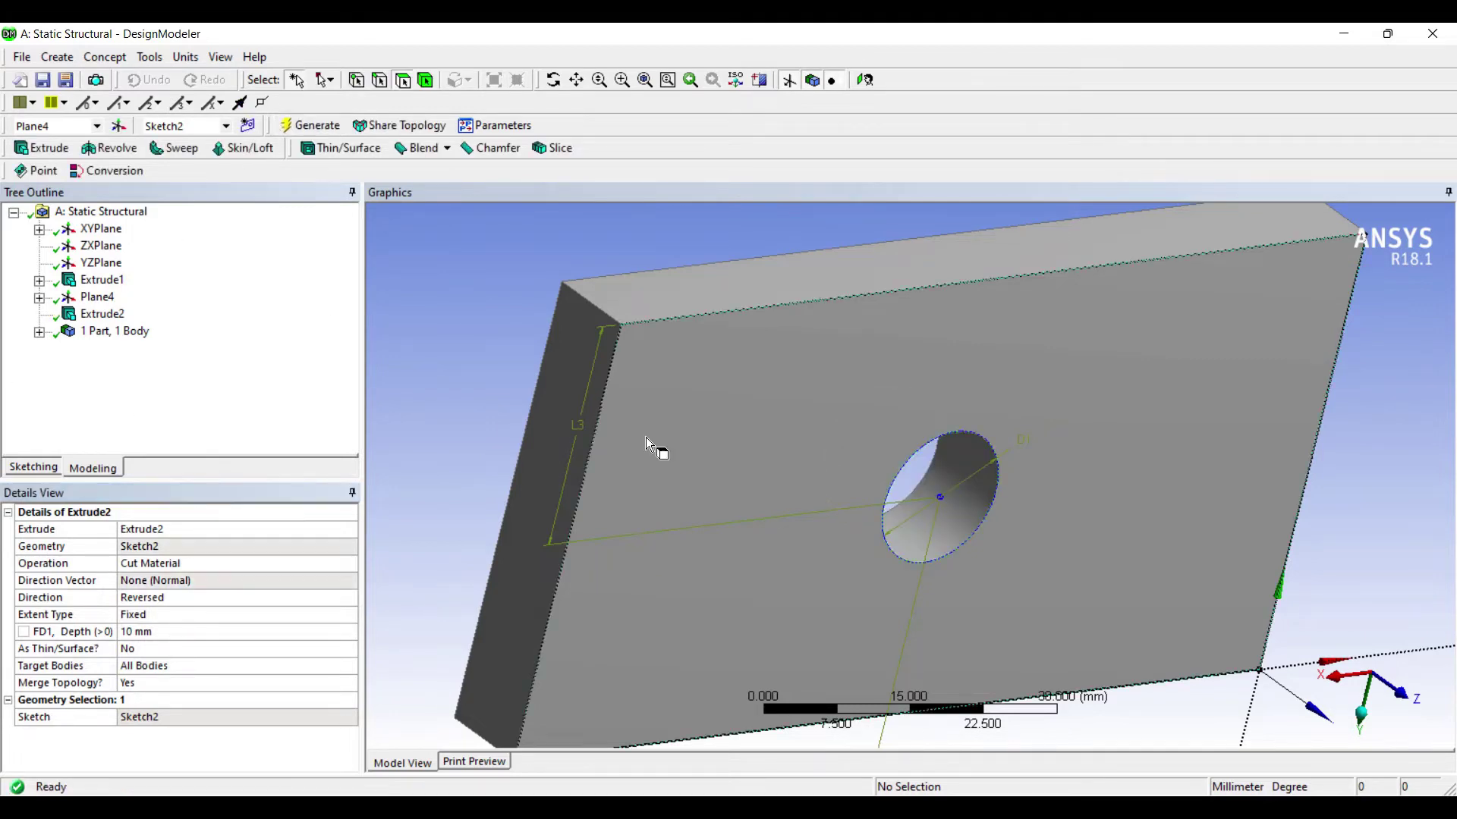
Switch from DesignModeler to Workbench and open the Engineering Data of the static structural system
middle_click_drag(601, 464, 868, 476)
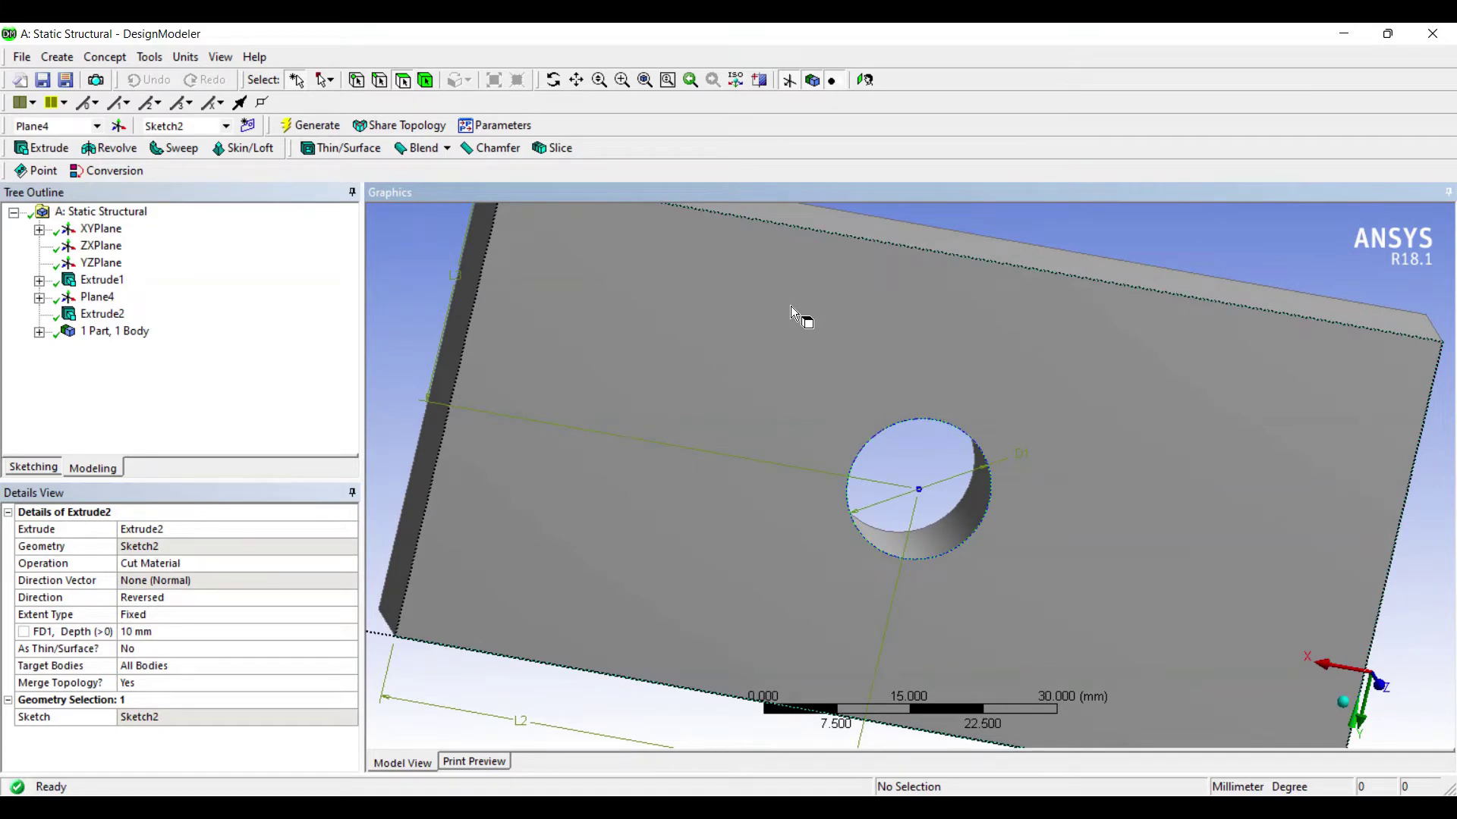
left_click(1343, 33)
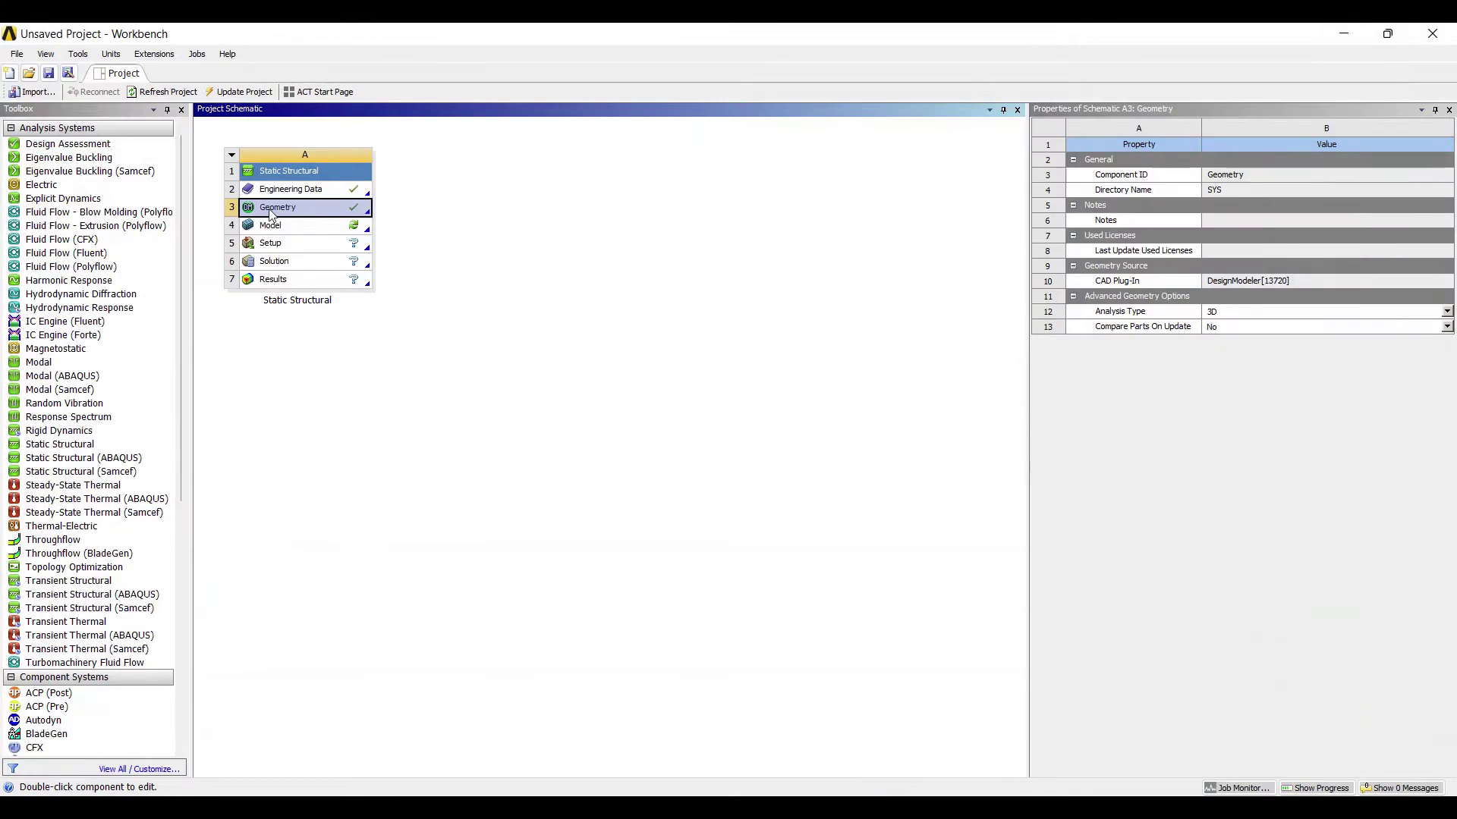
double_click(235, 188)
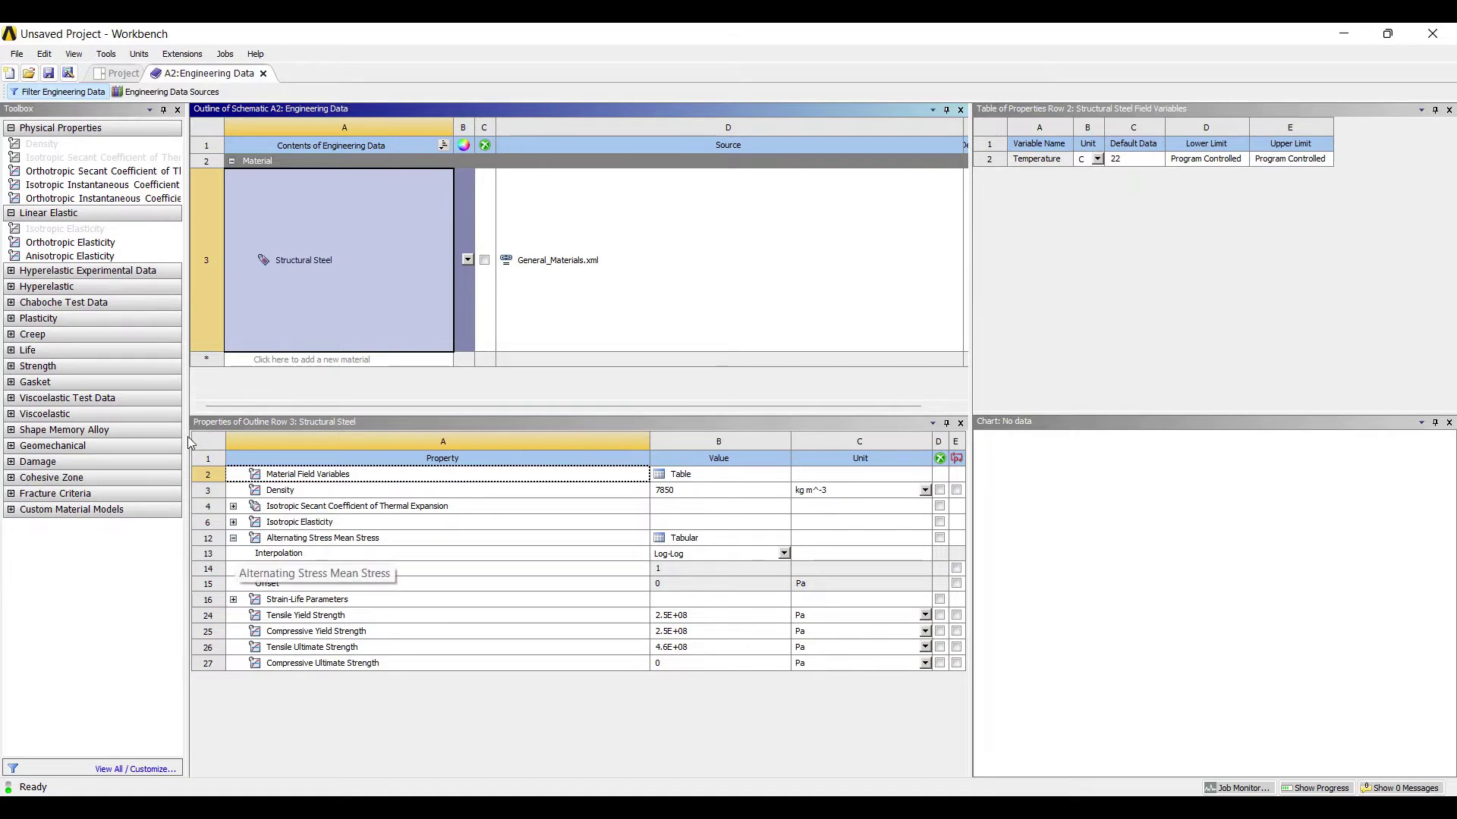
Set the interpolation of Structural Steel's Alternating Stress Mean Stress property to Semi-Log
left_click(233, 538)
key("Right")
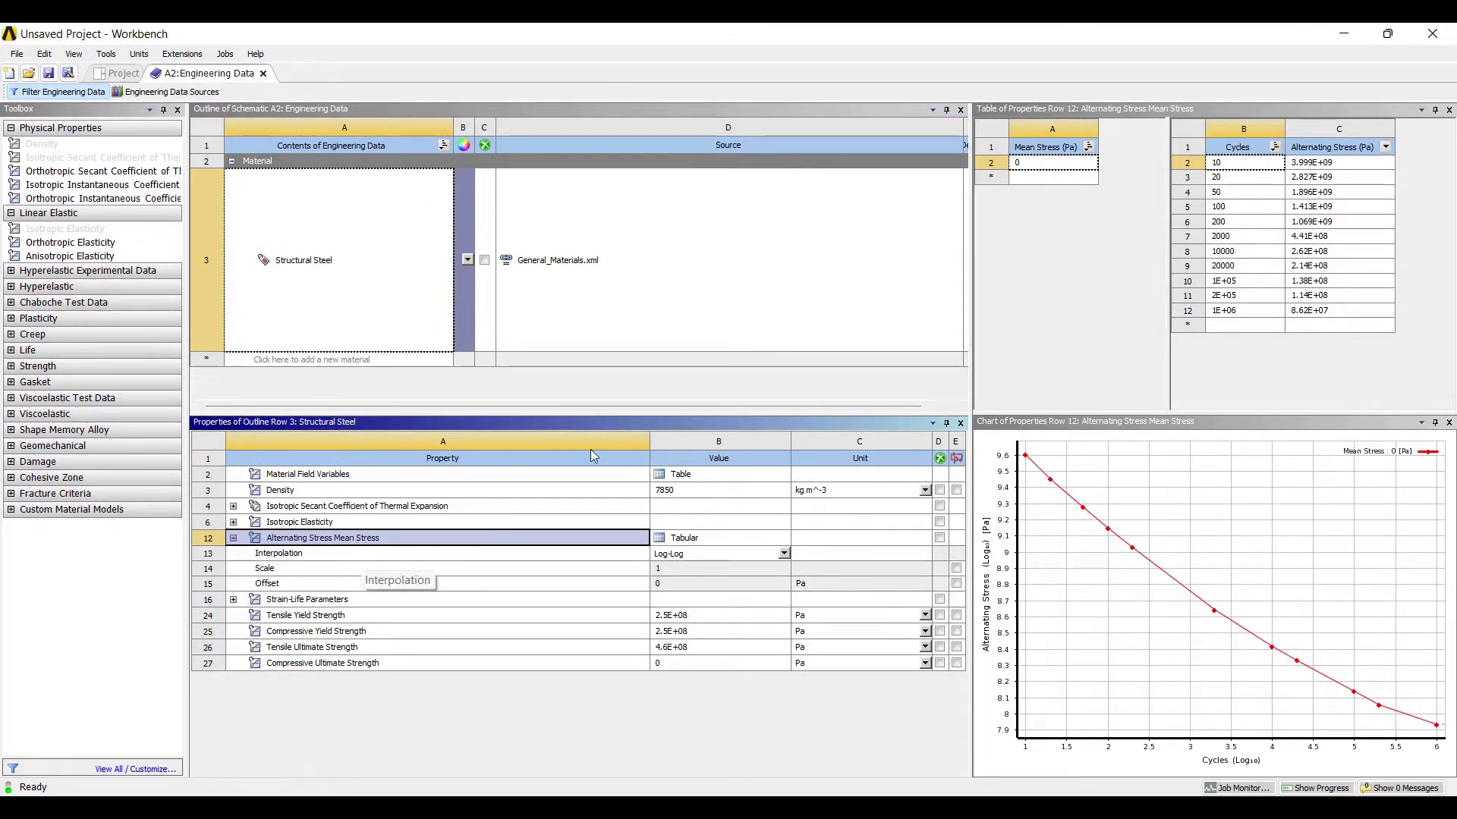
key("alt+Down")
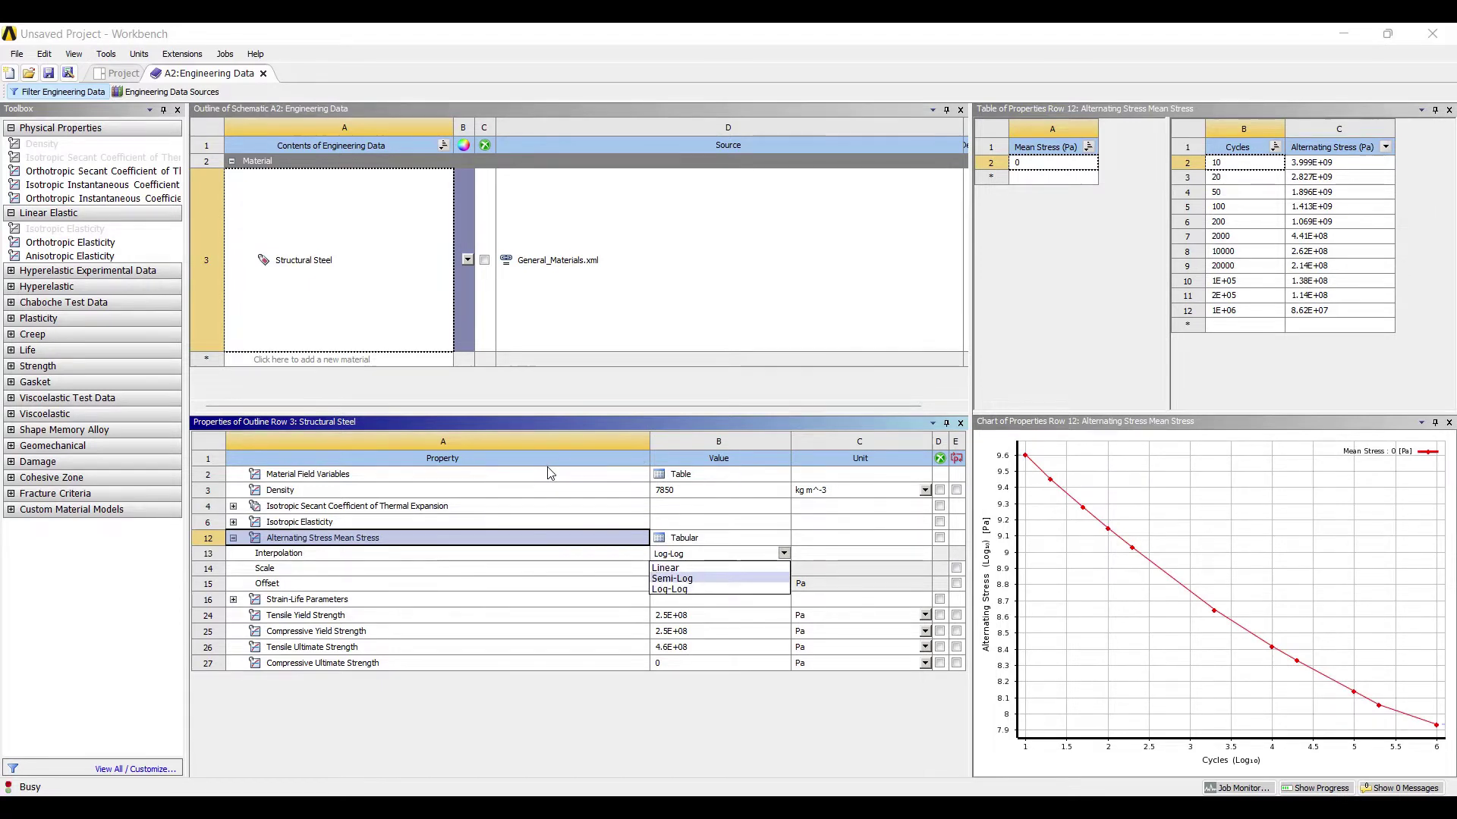
key("Down")
key("Return")
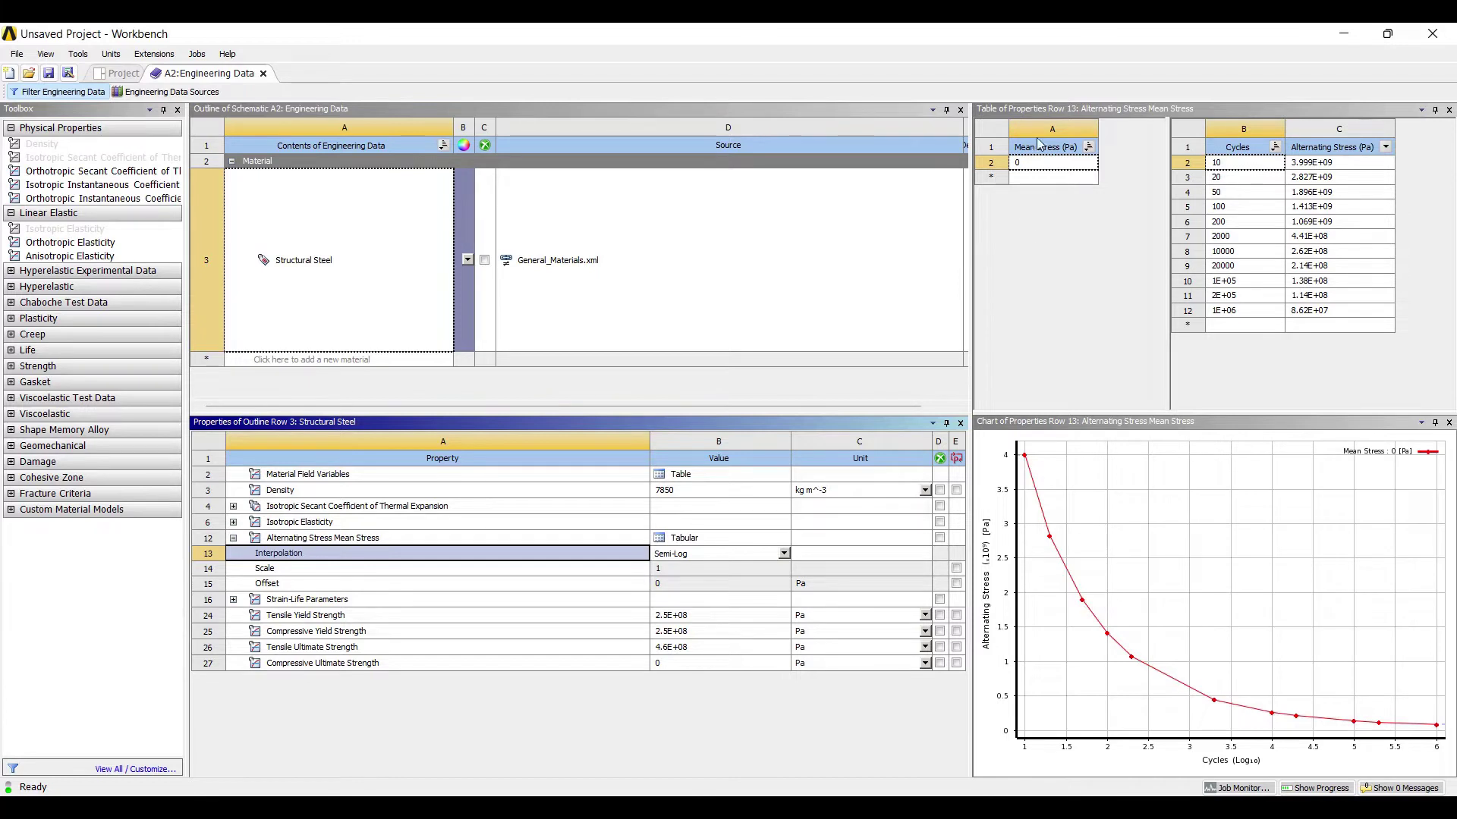
Change the unit of the alternating stress column in the fatigue table to MPa
left_click(1385, 147)
key("Down")
key("Down")
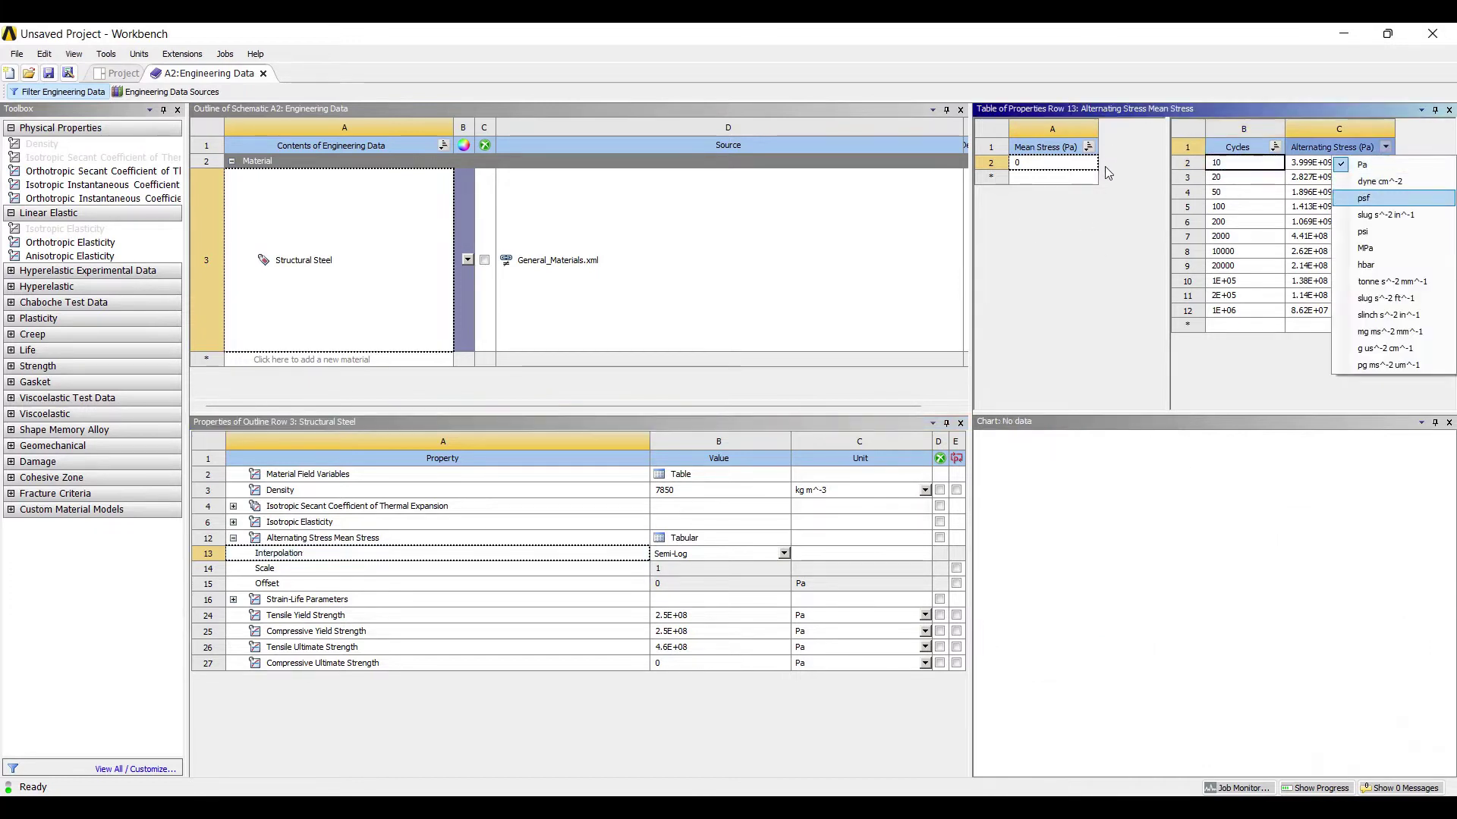
key("Down")
key("Down")
key("Return")
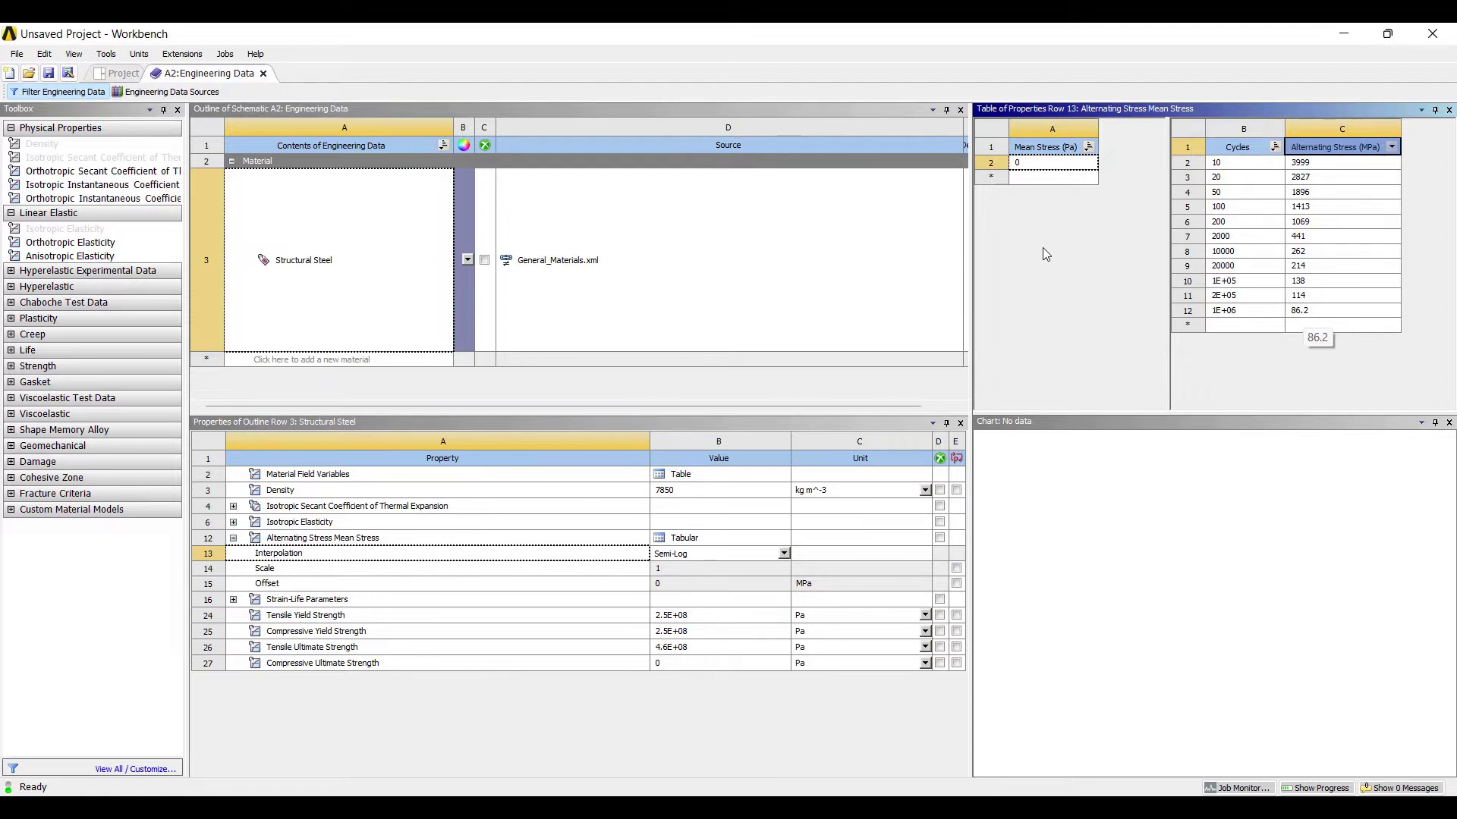
Review Structural Steel's alternating stress against cycles in the table and chart
left_click(300, 454)
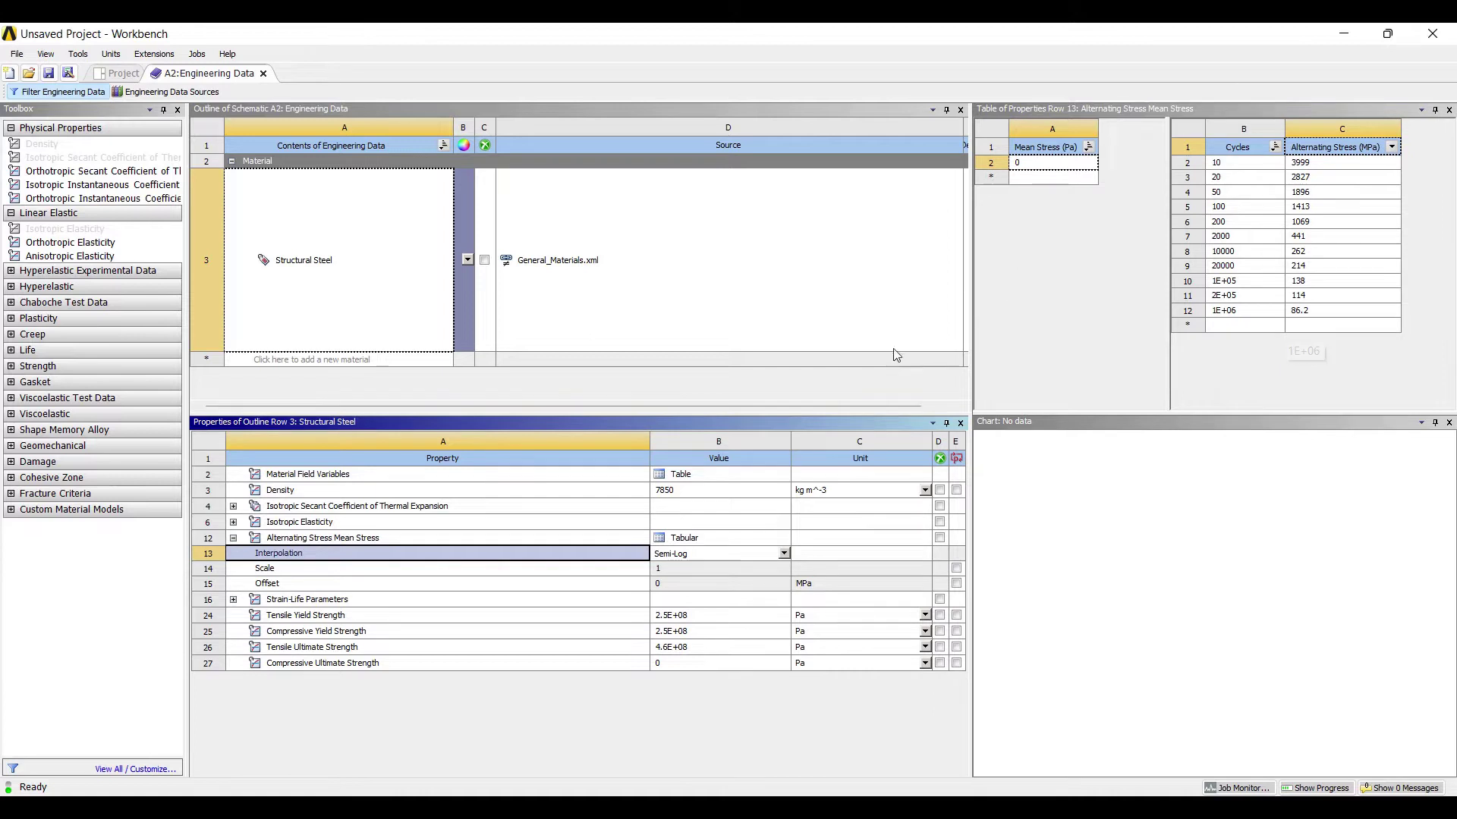
left_click(355, 267)
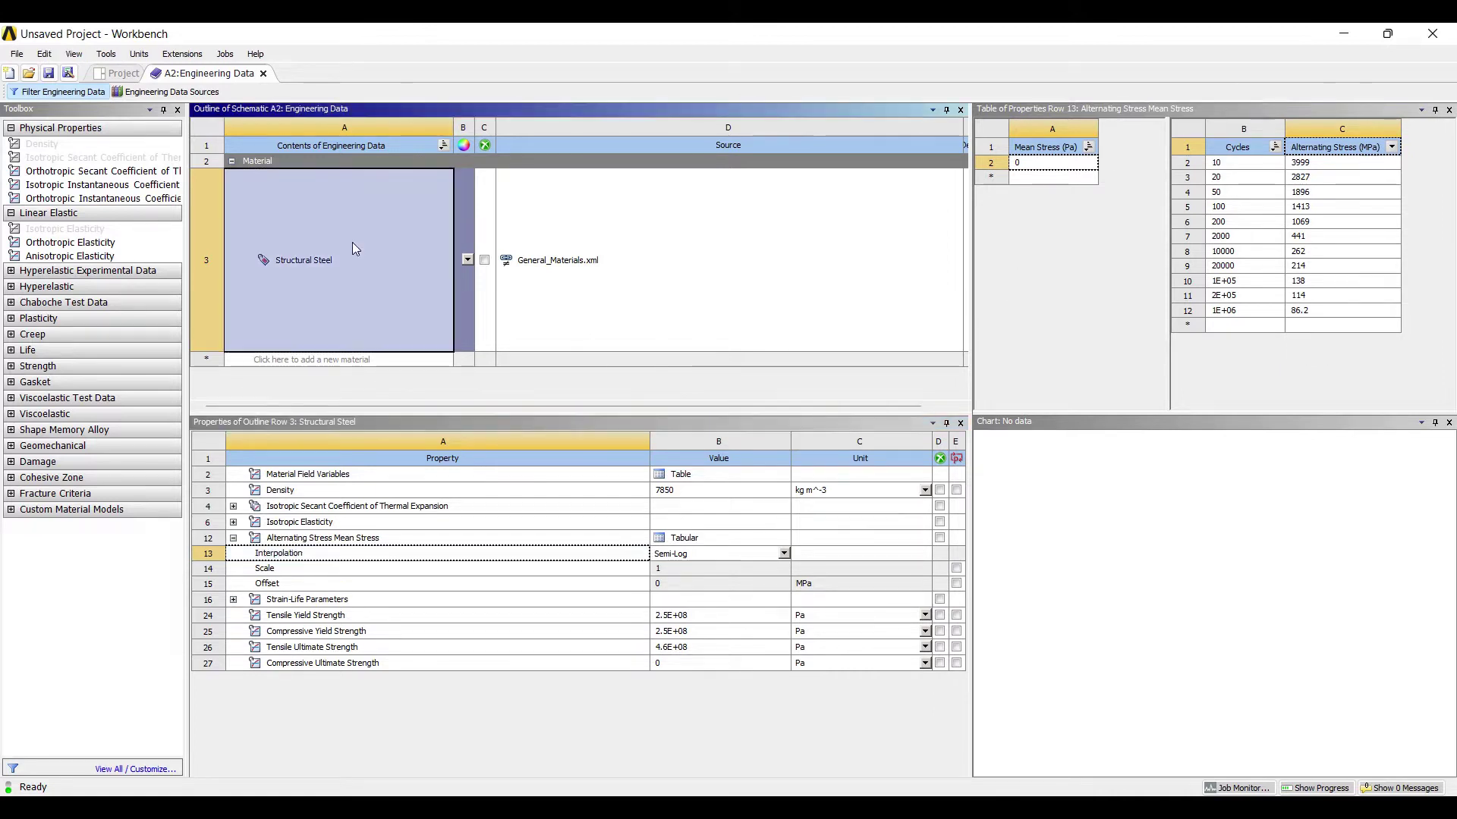
left_click(237, 459)
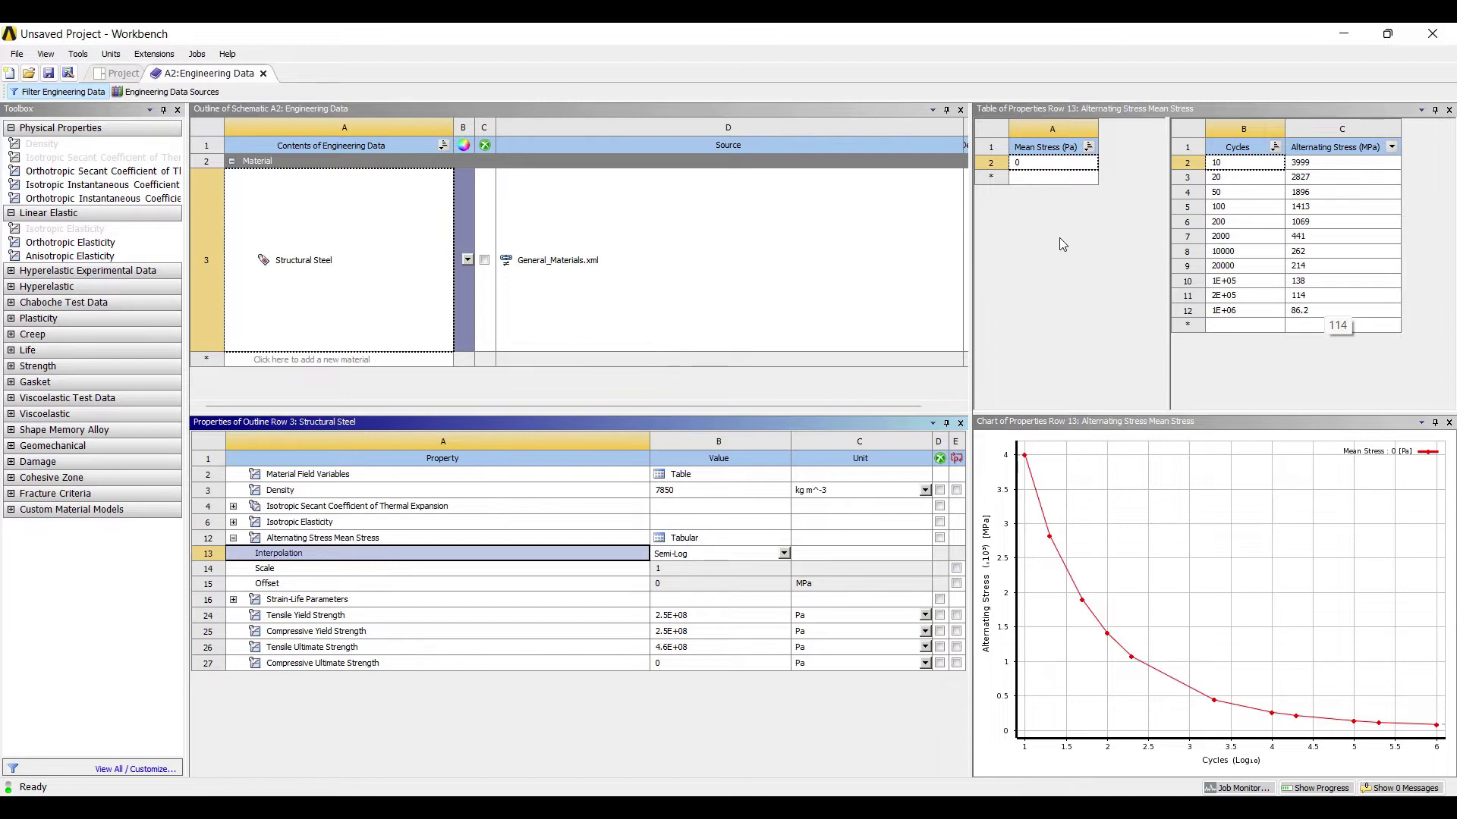
Return to the project, open the Model in Mechanical and display the solid body's details to check its material assignment
left_click(118, 73)
double_click(270, 226)
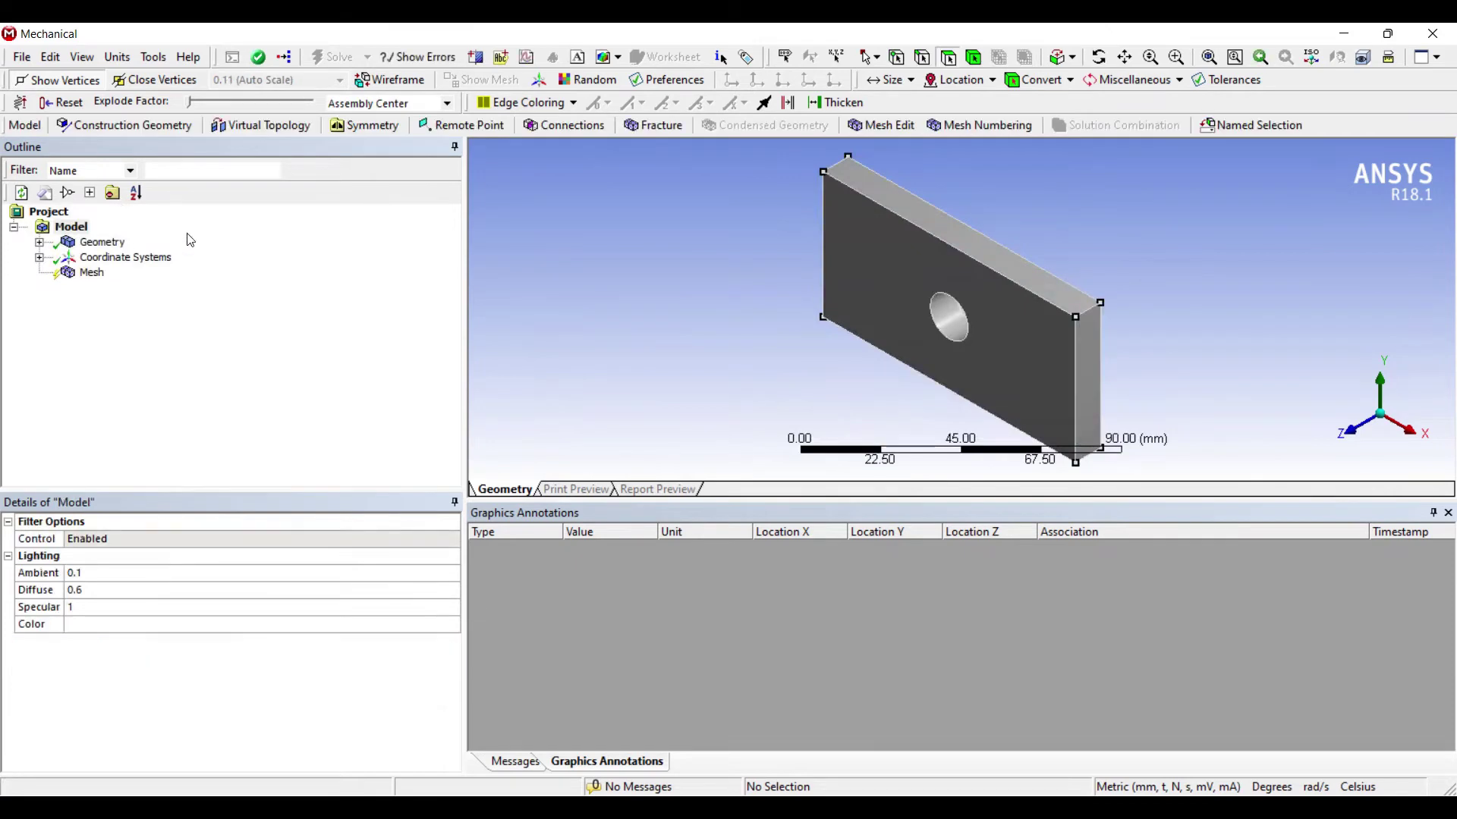
middle_click_drag(797, 240, 537, 333)
left_click(39, 241)
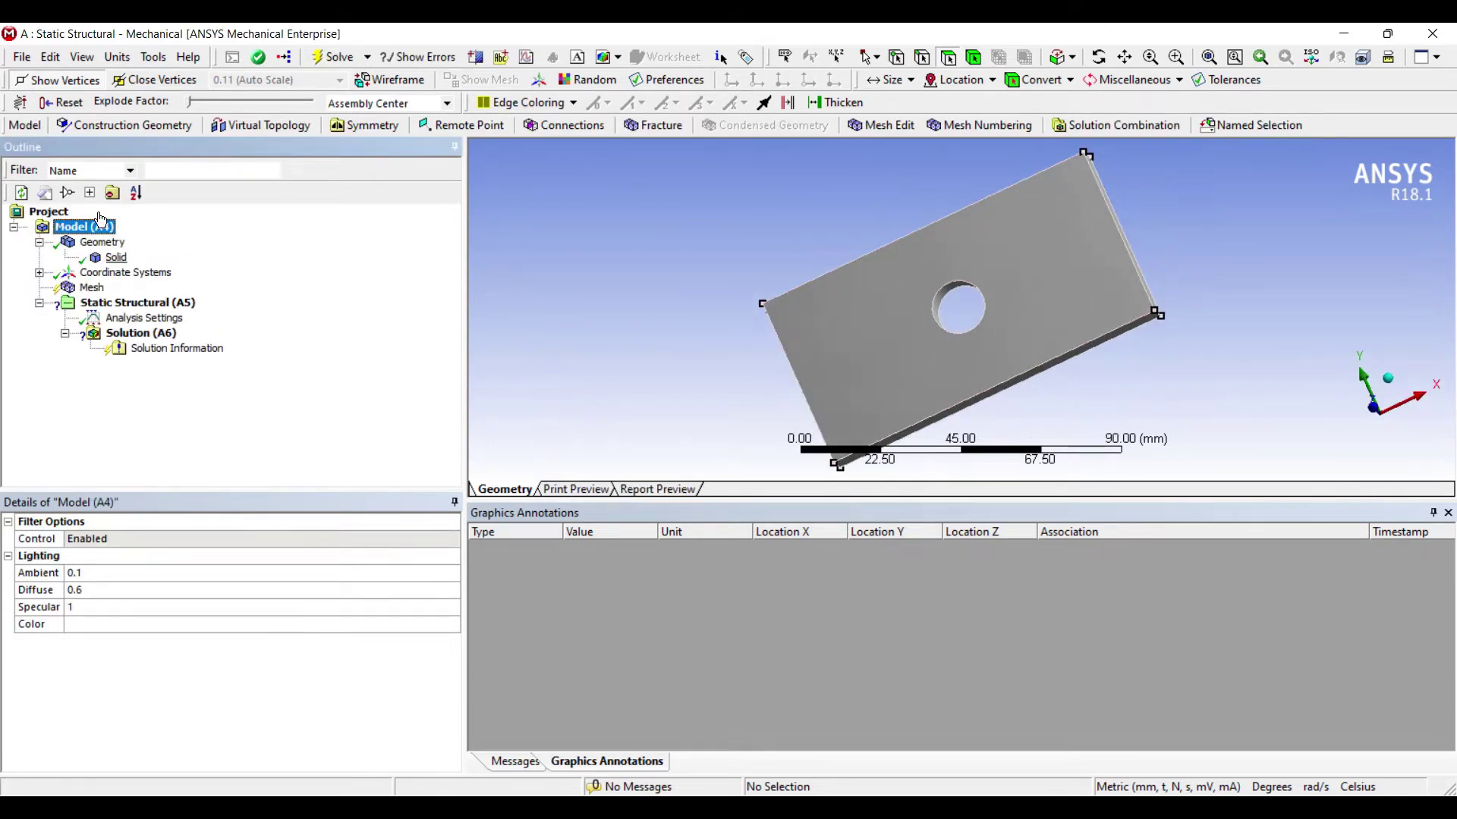
left_click(103, 253)
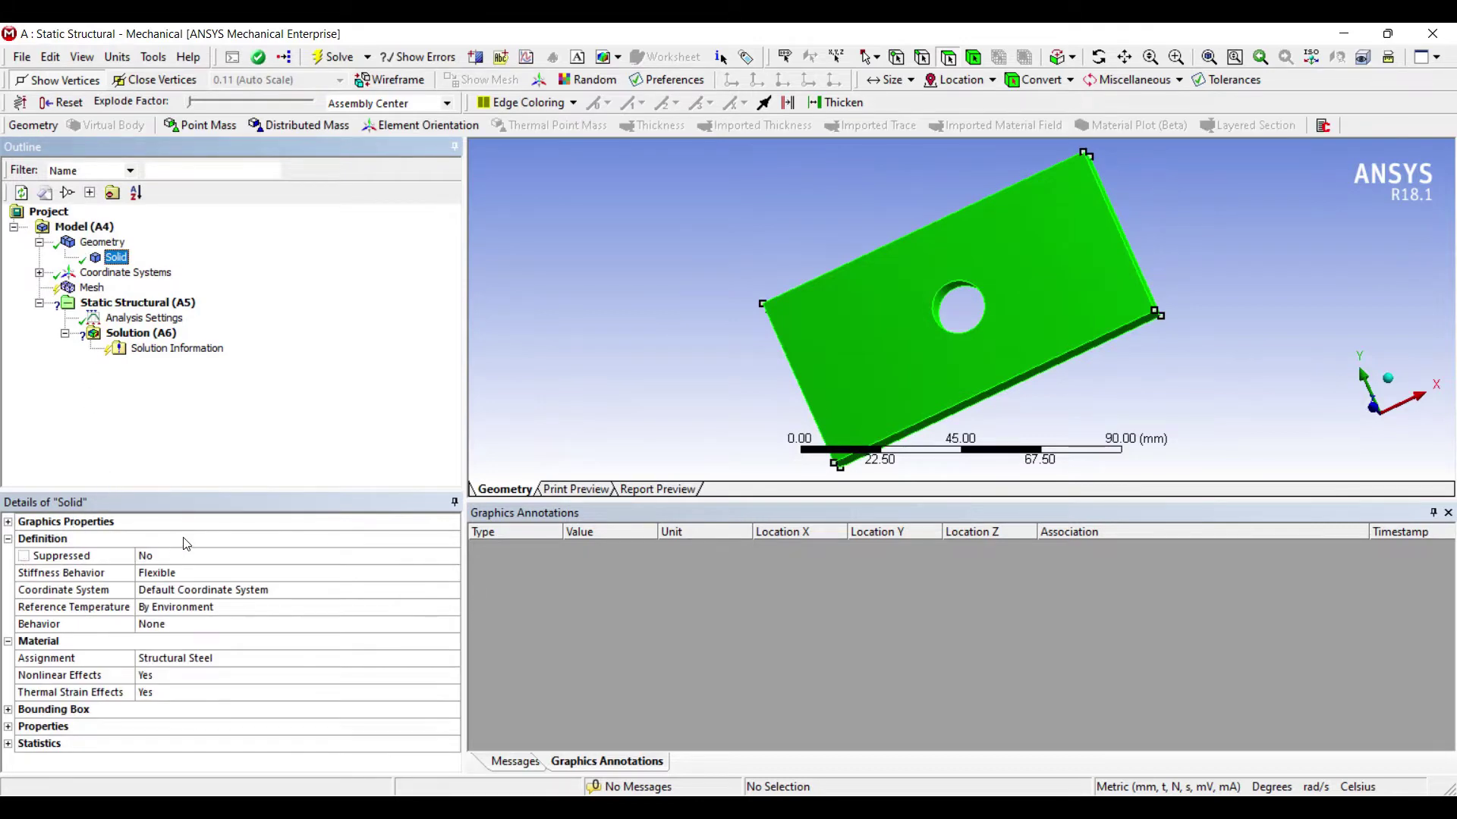
middle_click_drag(571, 342, 627, 281)
middle_click_drag(742, 334, 878, 266)
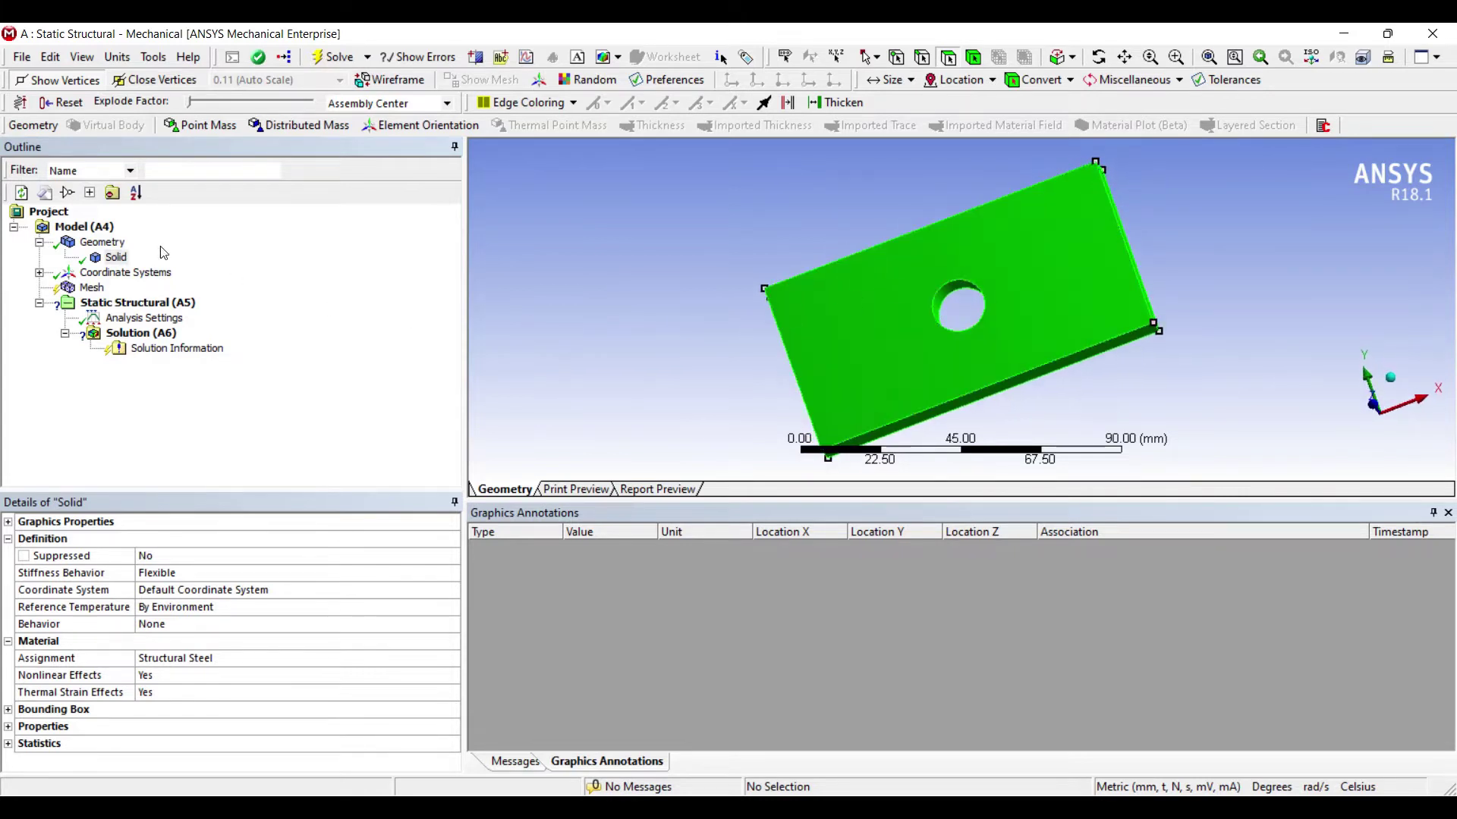
Set the mesh sizing's Relevance Center to Fine, generate the mesh and inspect it around the hole
left_click(83, 287)
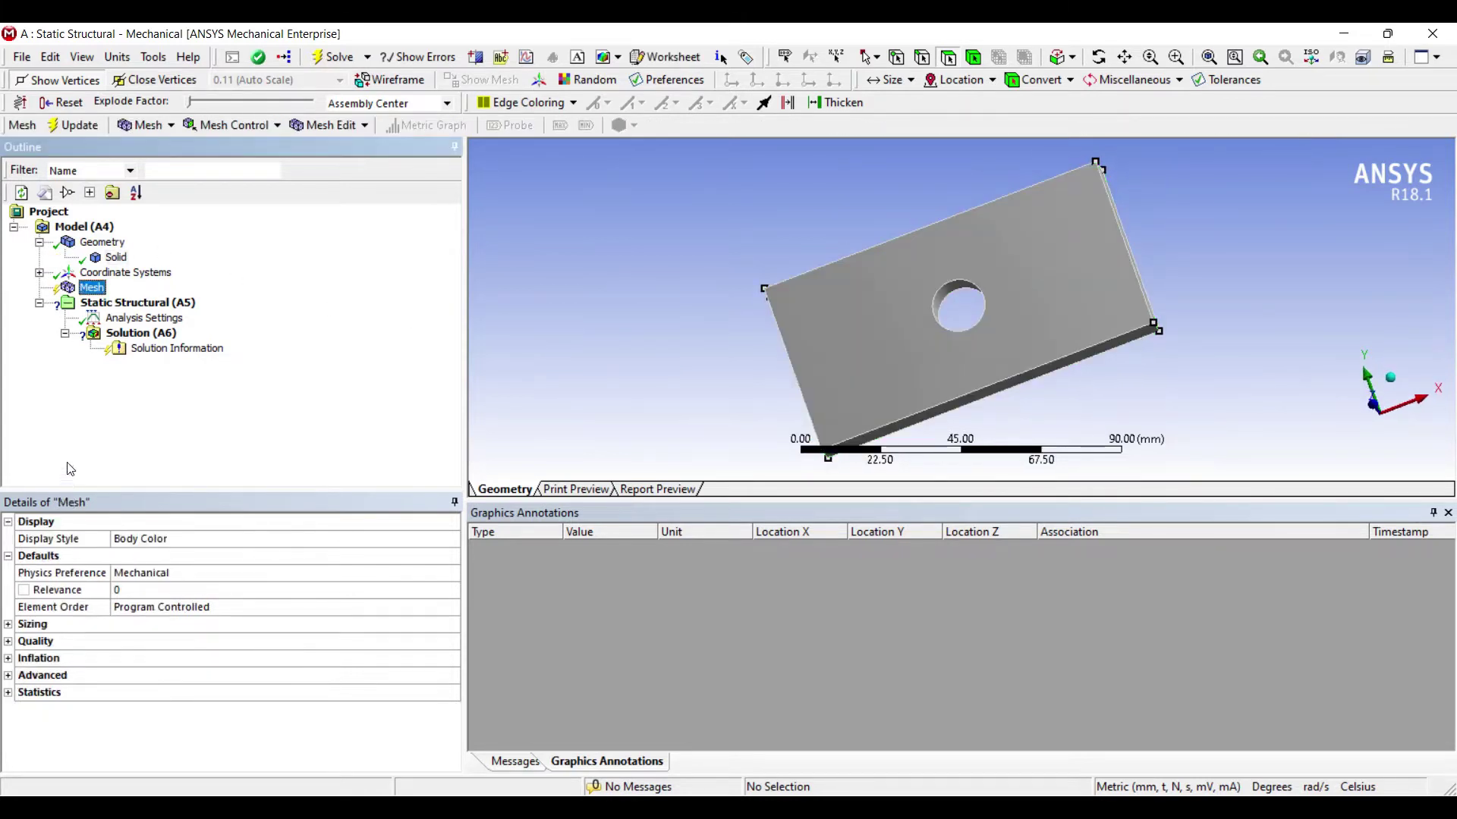
left_click(8, 623)
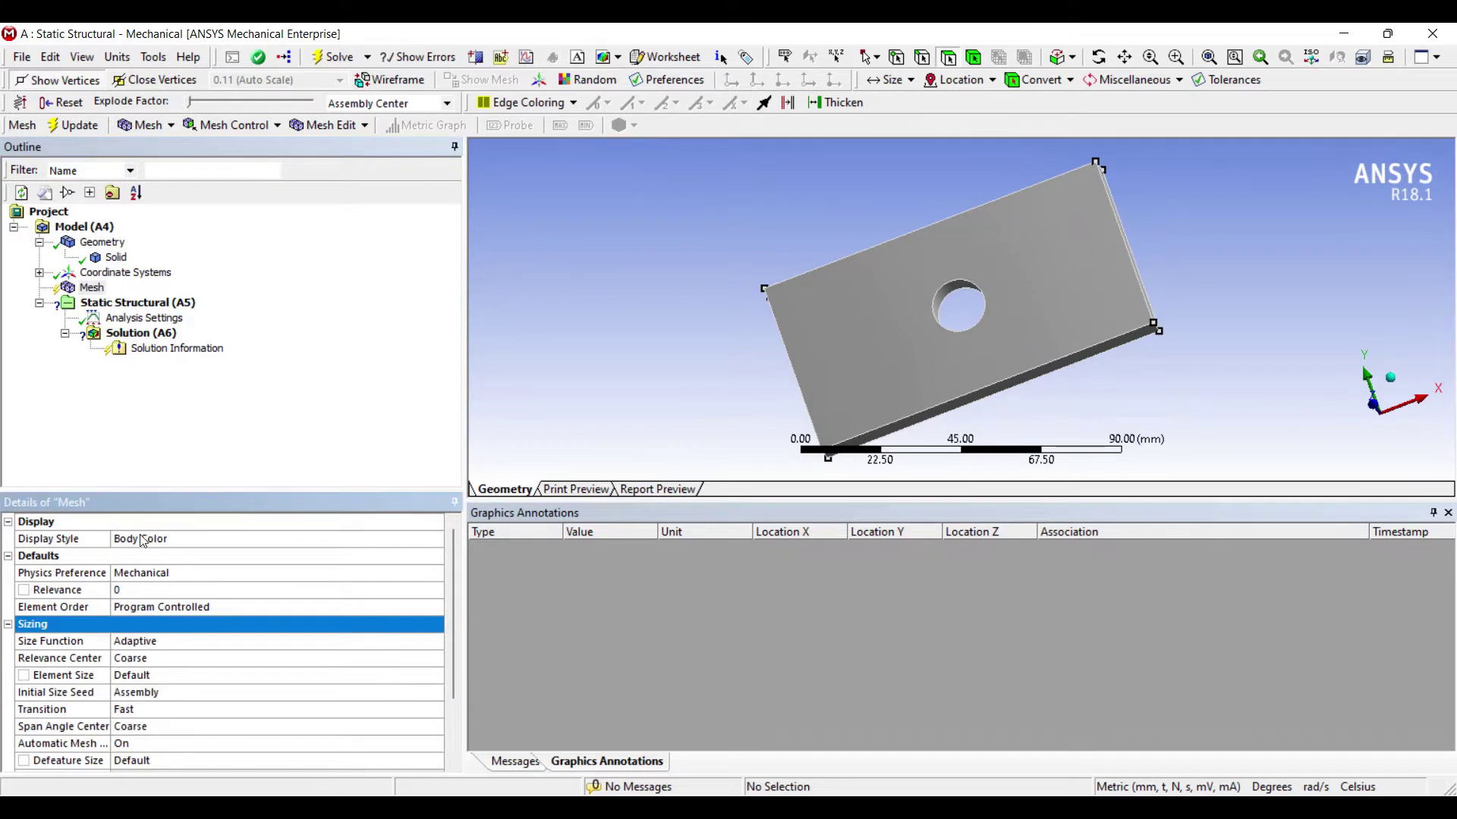
key("Down")
key("Down")
key("alt+Down")
key("Down")
key("Down")
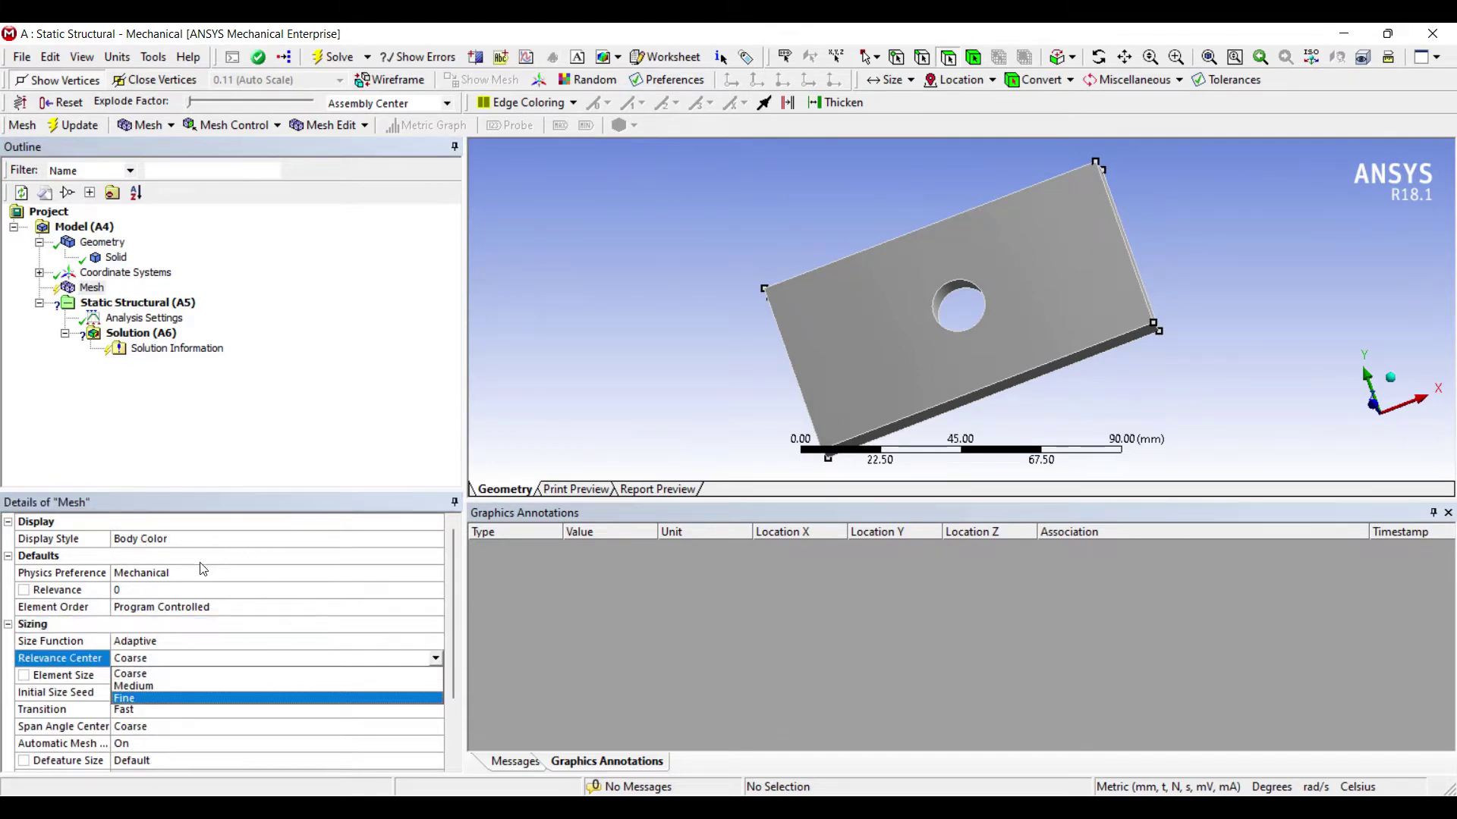
key("Return")
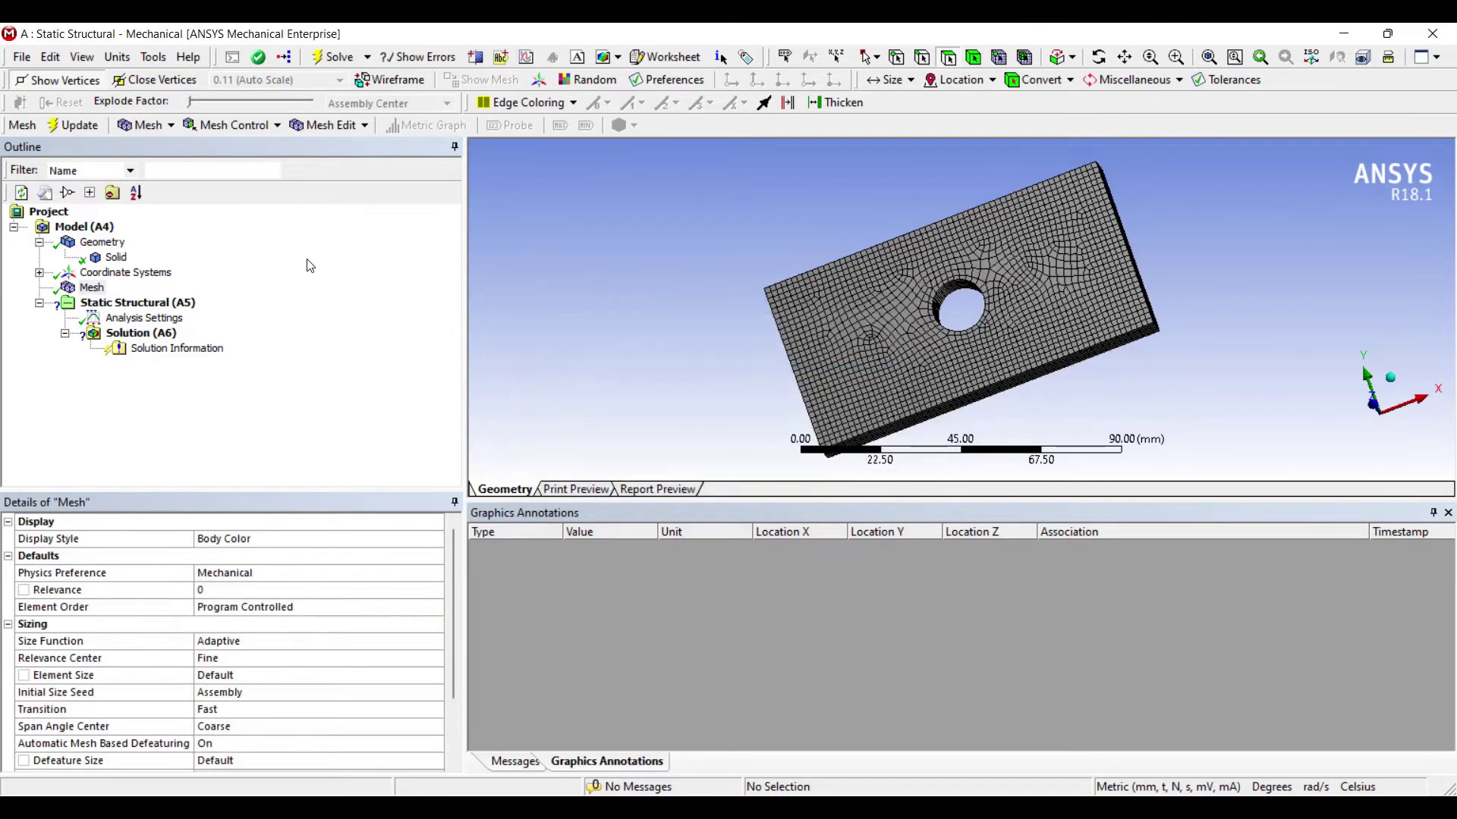
scroll(777, 277, "up", 3)
middle_click_drag(777, 277, 734, 260)
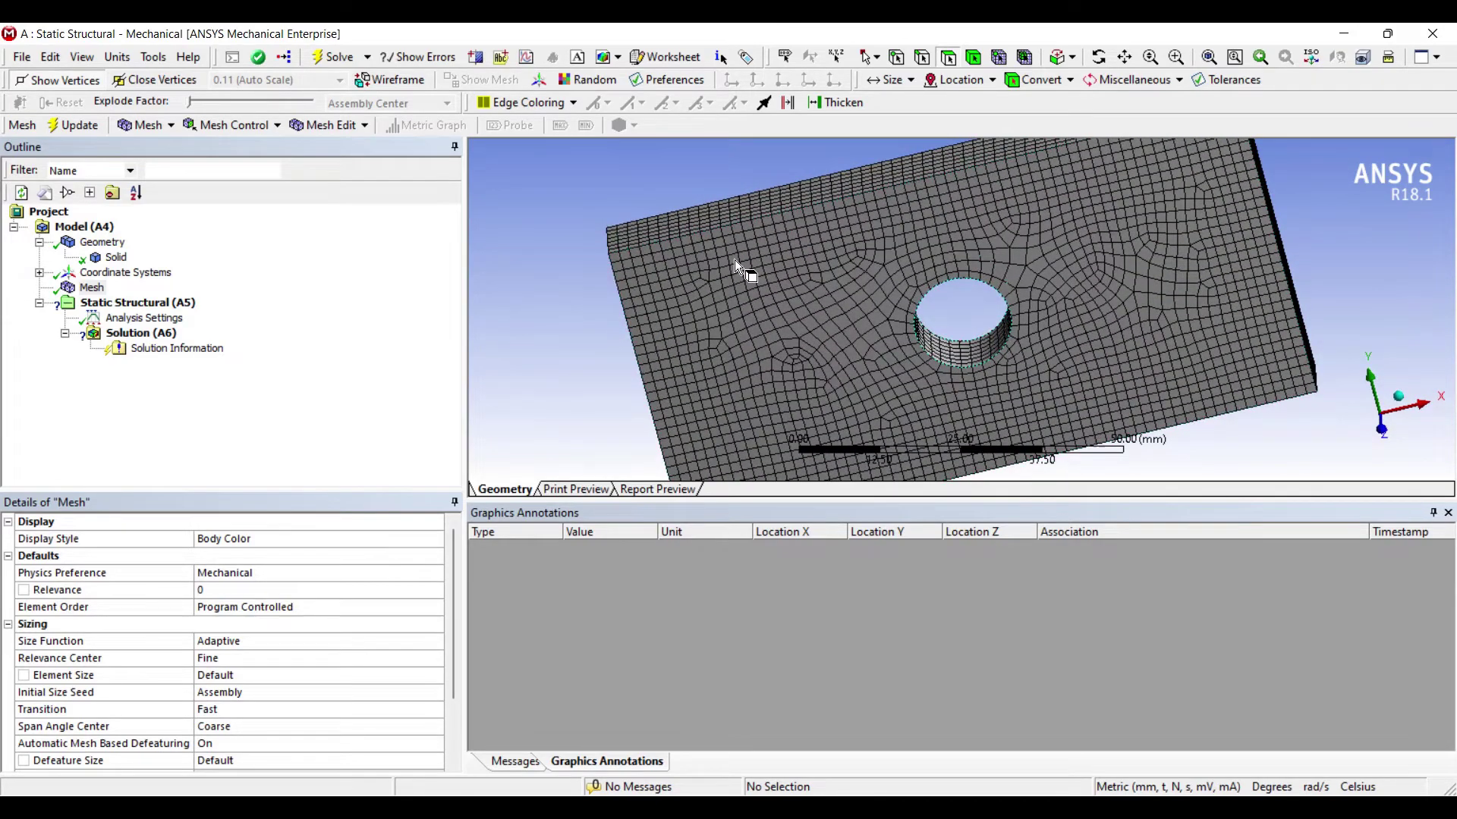
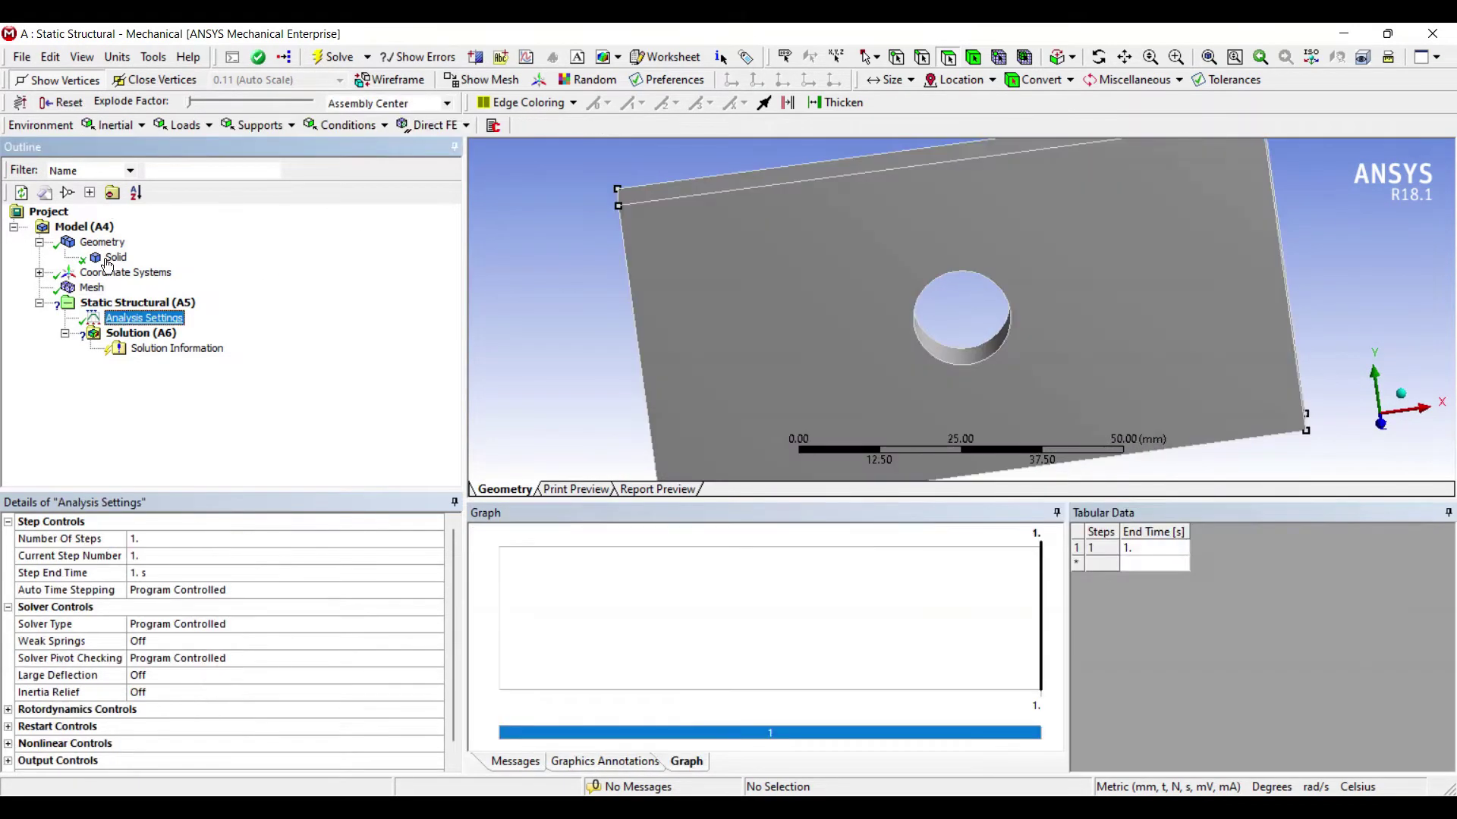
Apply a Fixed Support to the plate's short end face on the negative X side
middle_click_drag(667, 269, 731, 244)
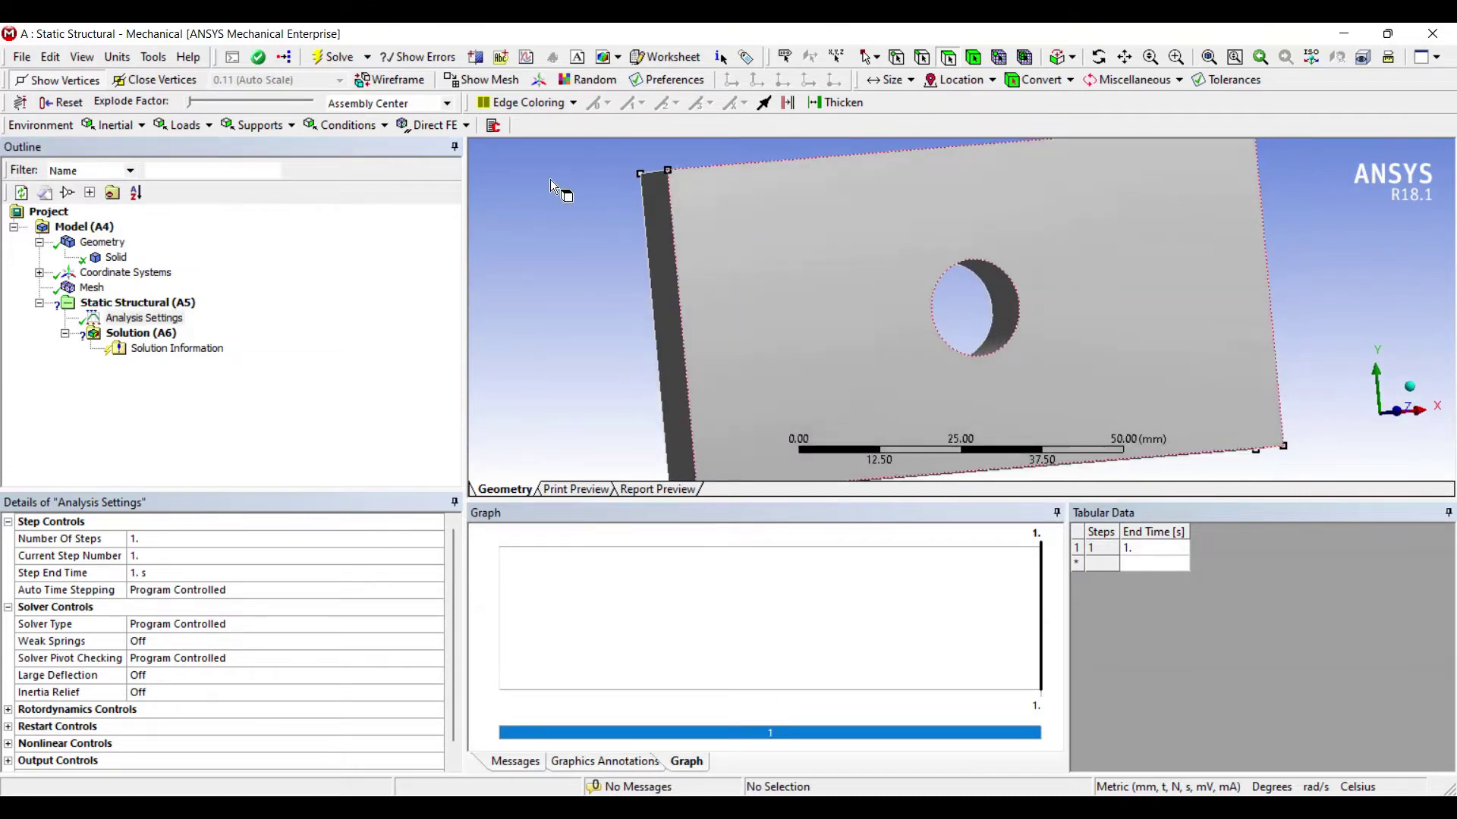
left_click(657, 265)
right_click(658, 261)
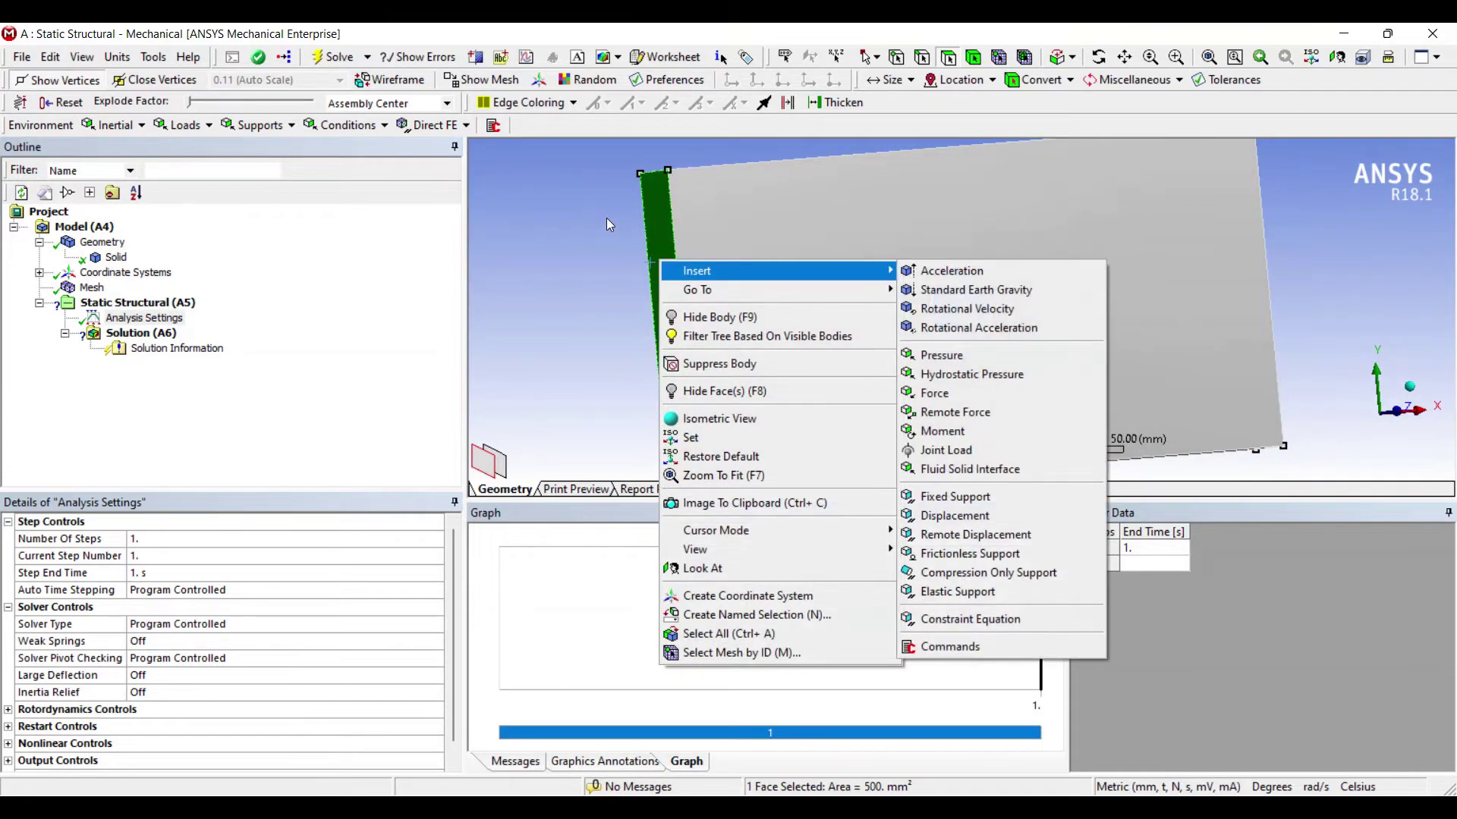
key("Down")
key("Down")
key("Down")
key("Down")
key("Down")
key("Down")
key("Down")
key("Down")
key("Up")
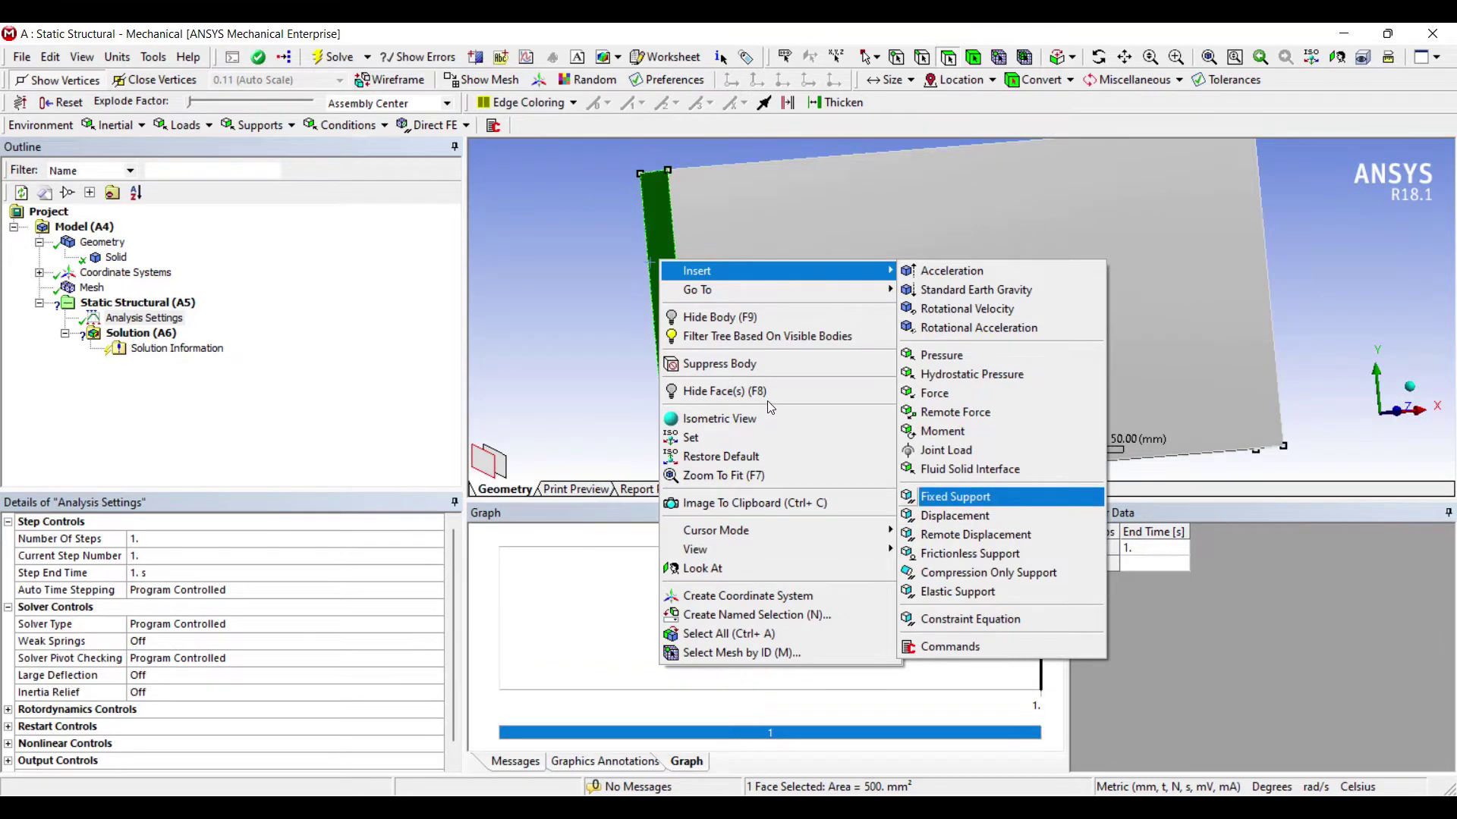
key("Return")
Insert a Force on the plate's short end face opposite the fixed support
middle_click_drag(911, 302, 1017, 221)
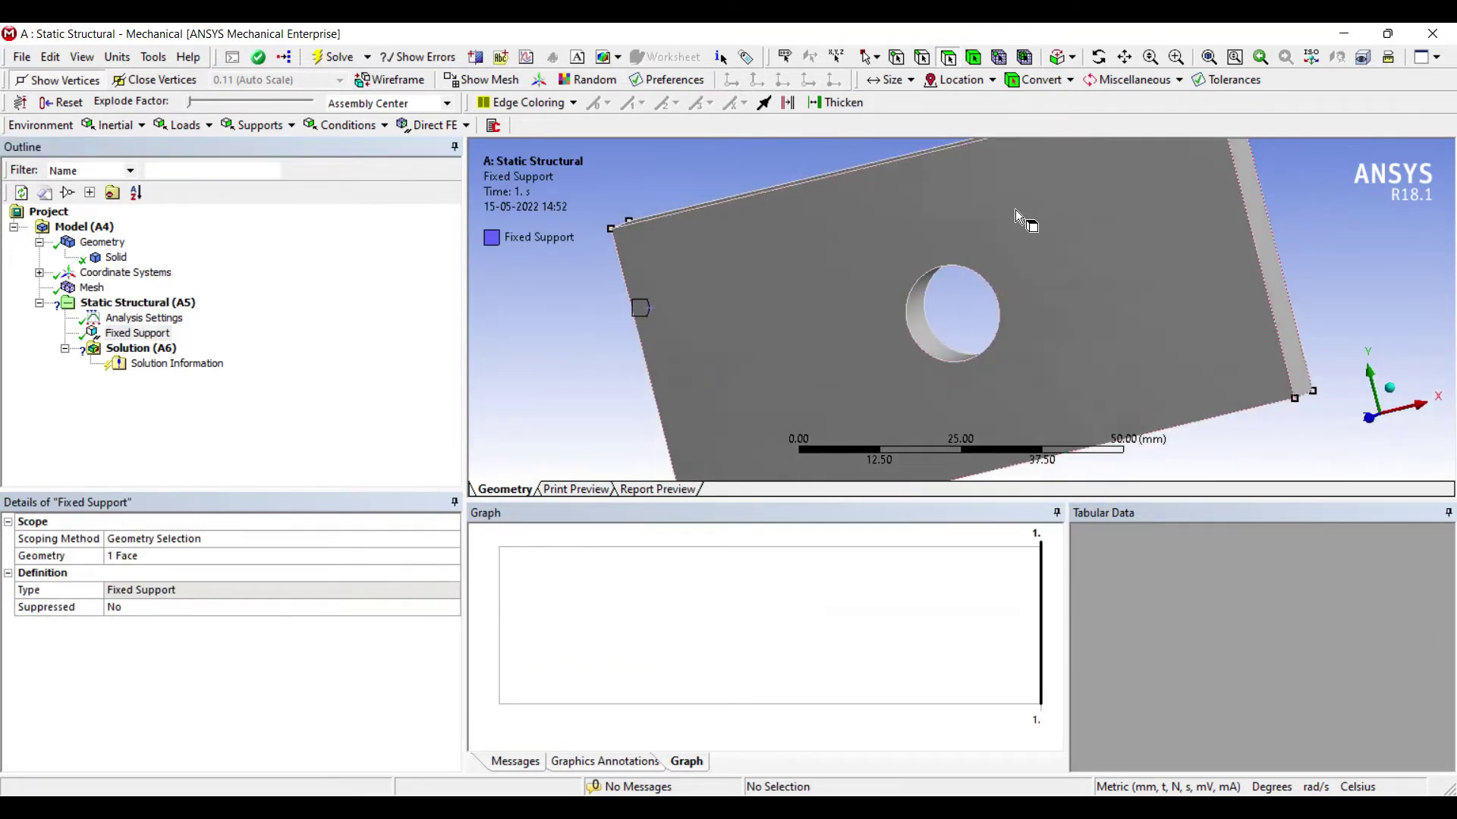
right_click(1016, 210)
key("Down")
key("Right")
key("Down")
key("Down")
key("Down")
key("Down")
key("Down")
key("Down")
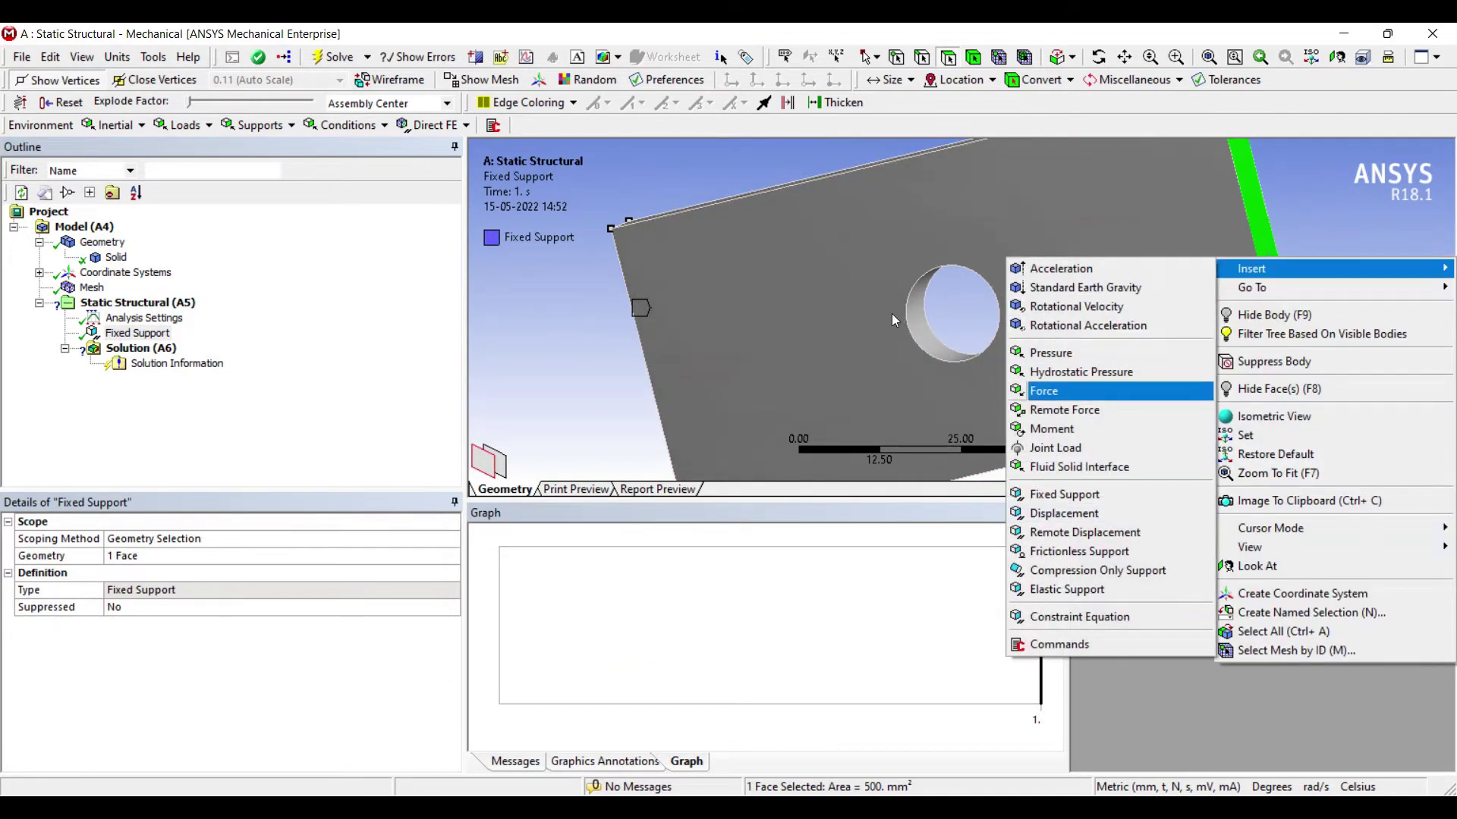
key("Return")
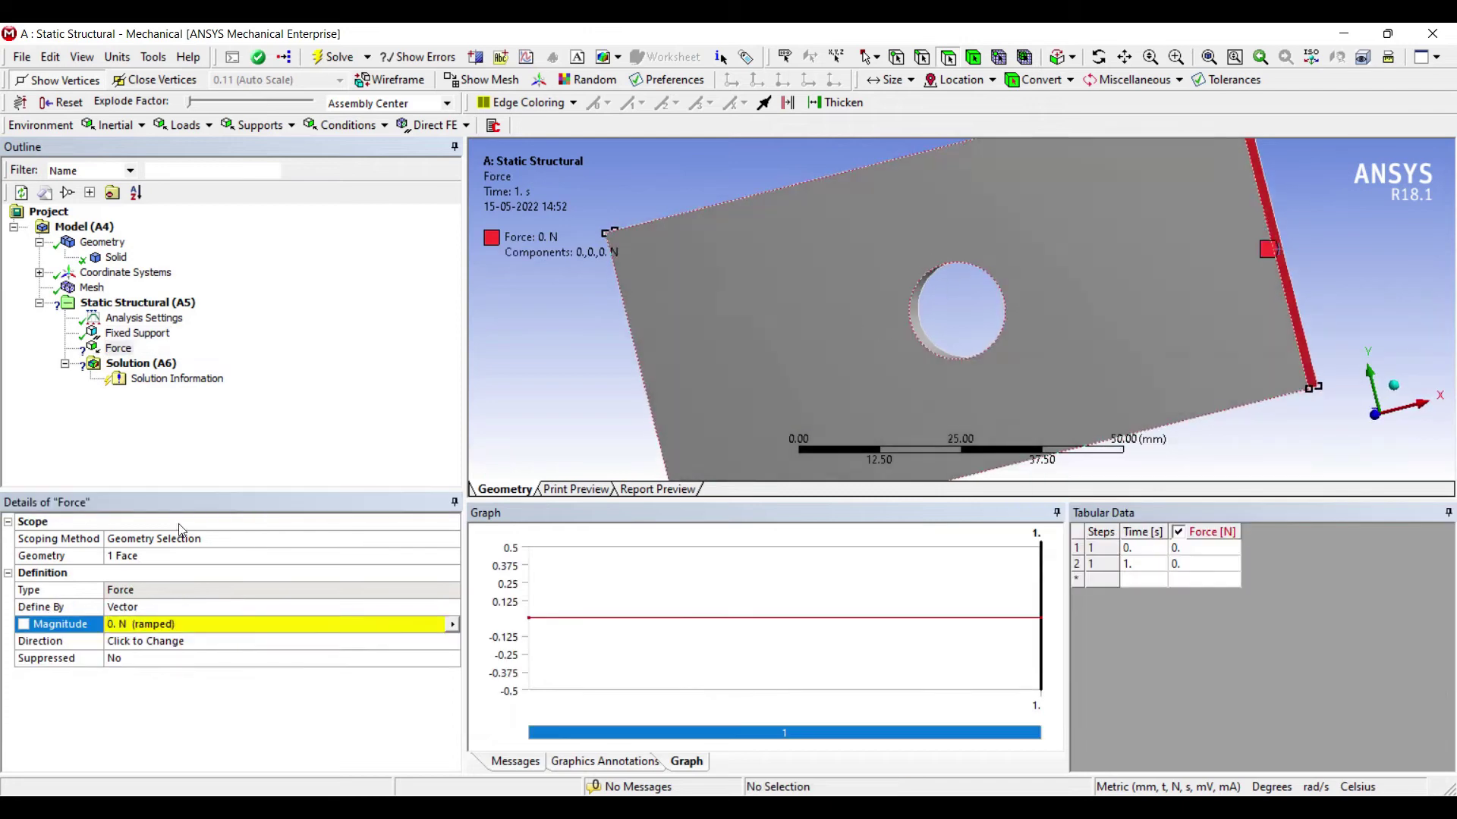
Define the force by Components and set its X Component to 10000 N
key("Up")
key("alt+Down")
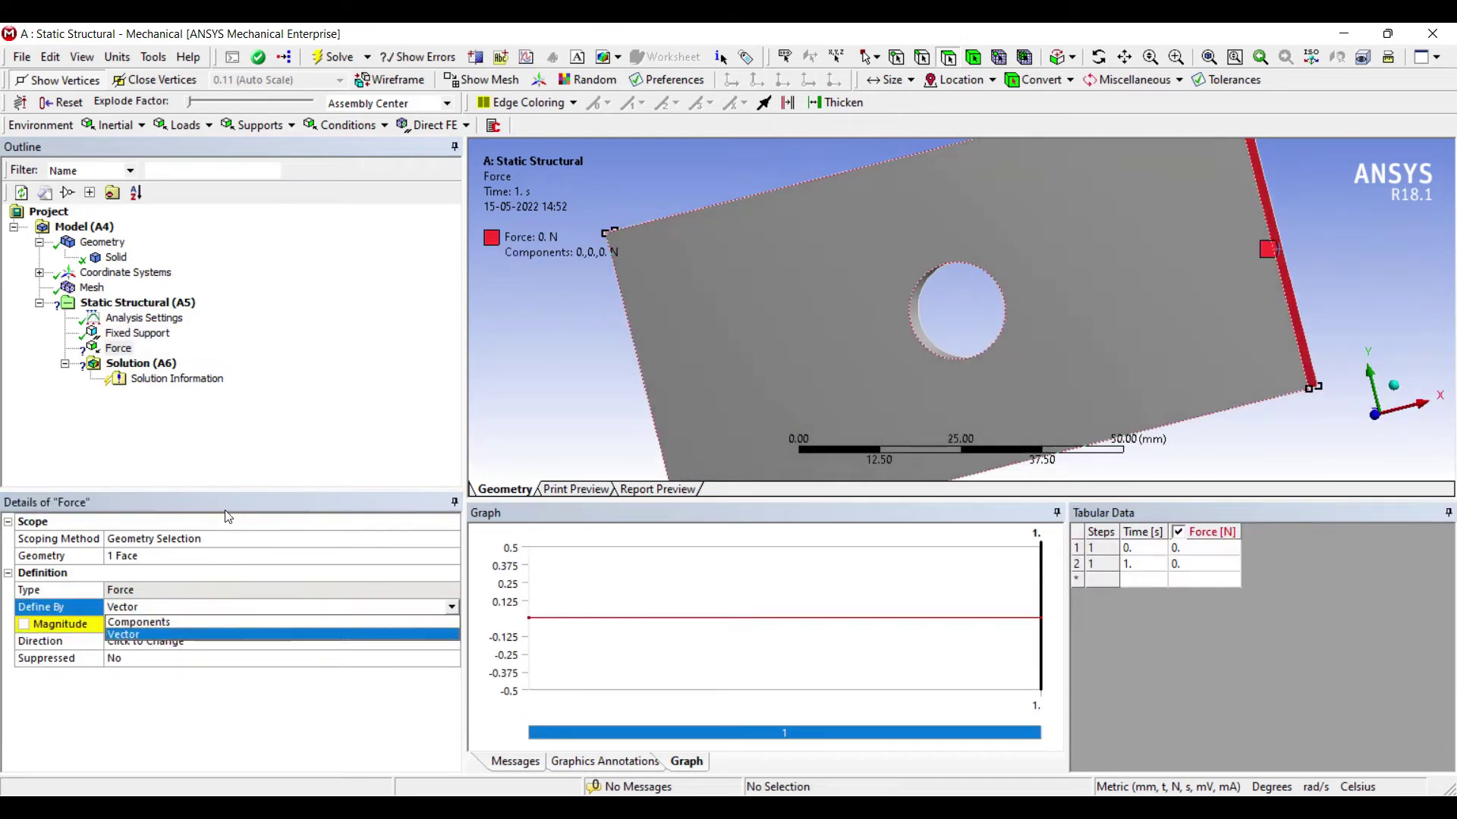
key("Up")
key("Return")
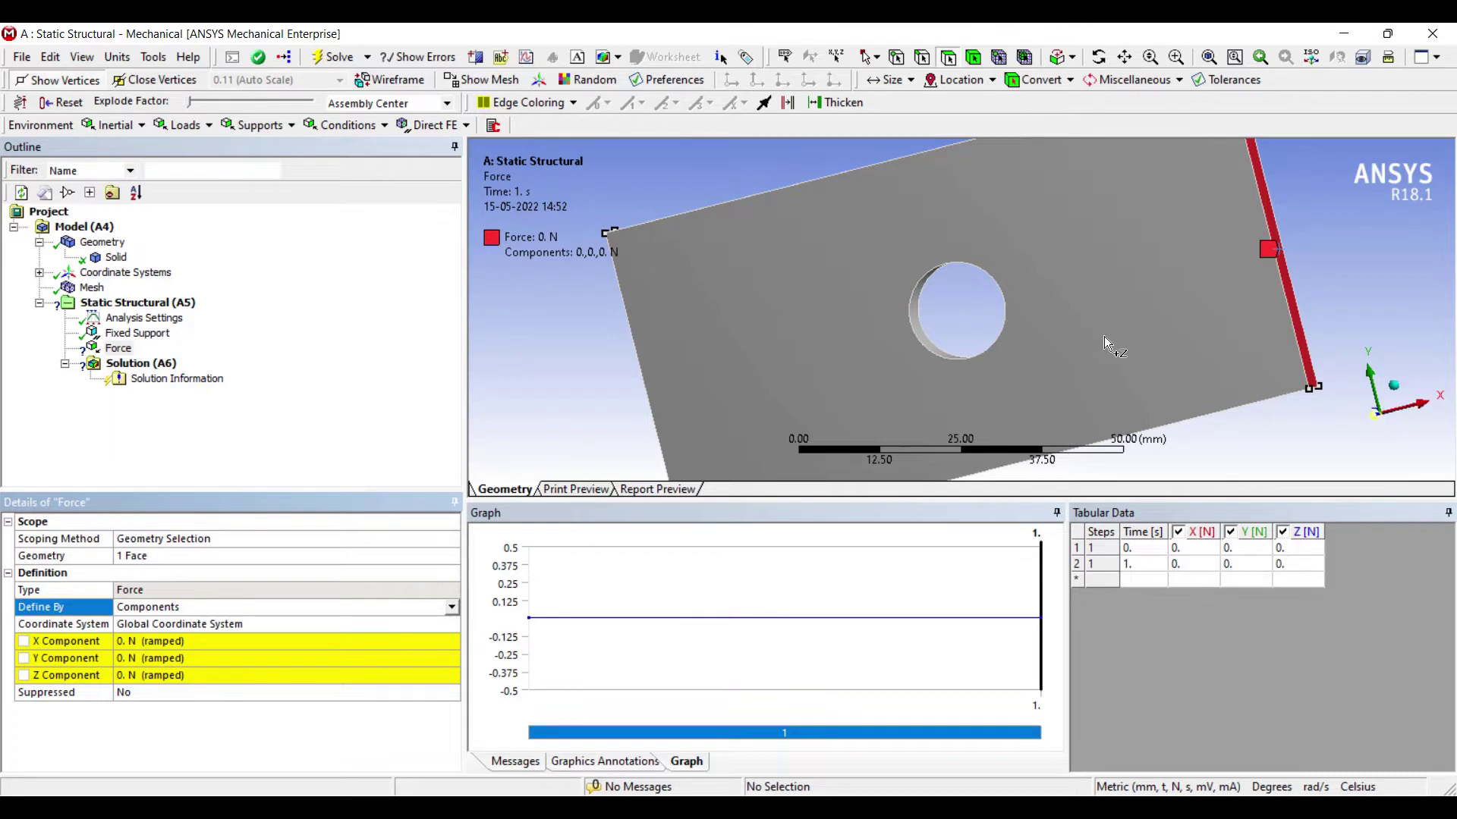
key("Down")
key("Down")
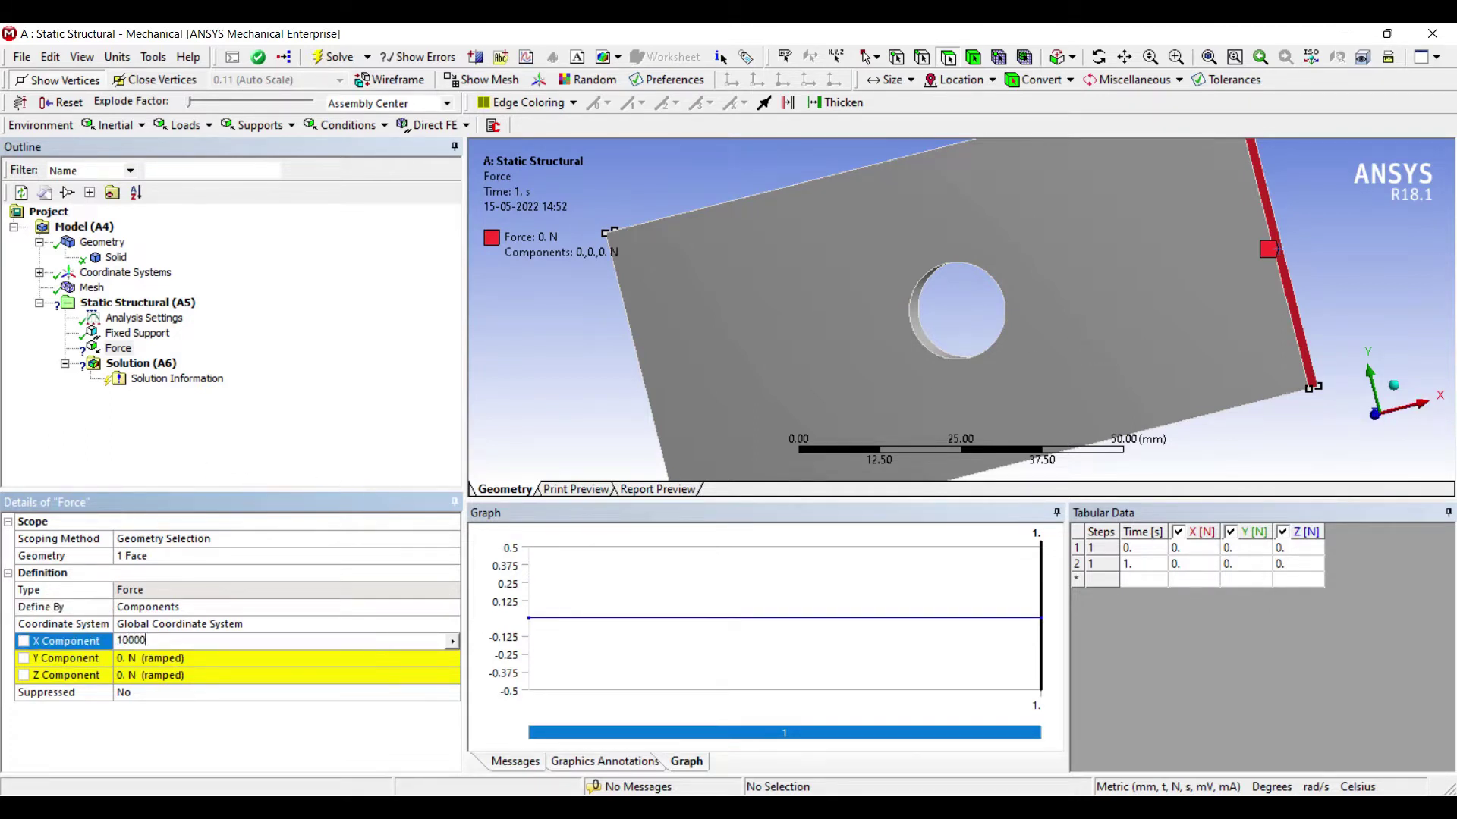
key("Return")
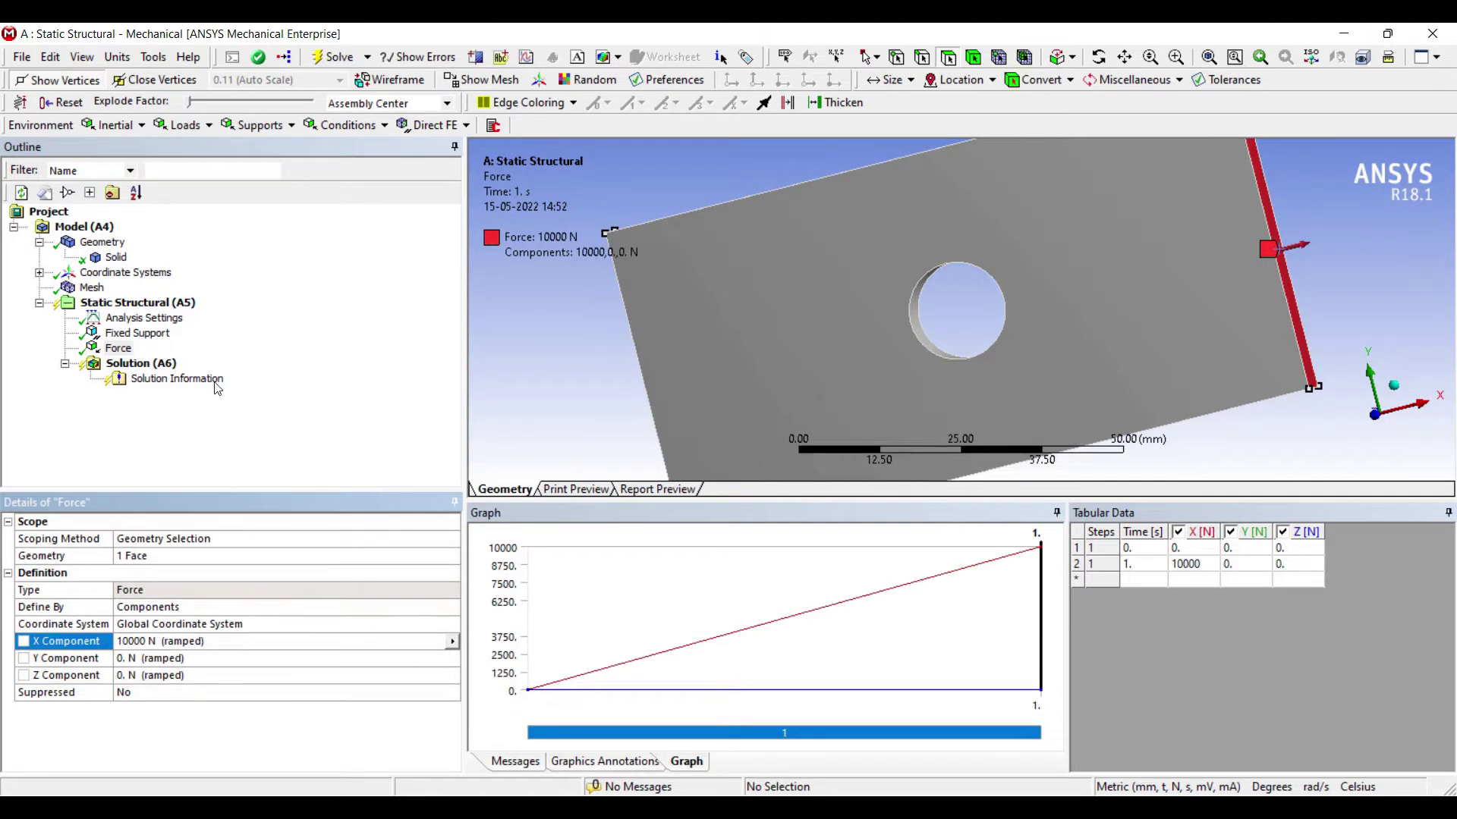
Add a Total Deformation result to the solution
left_click(142, 363)
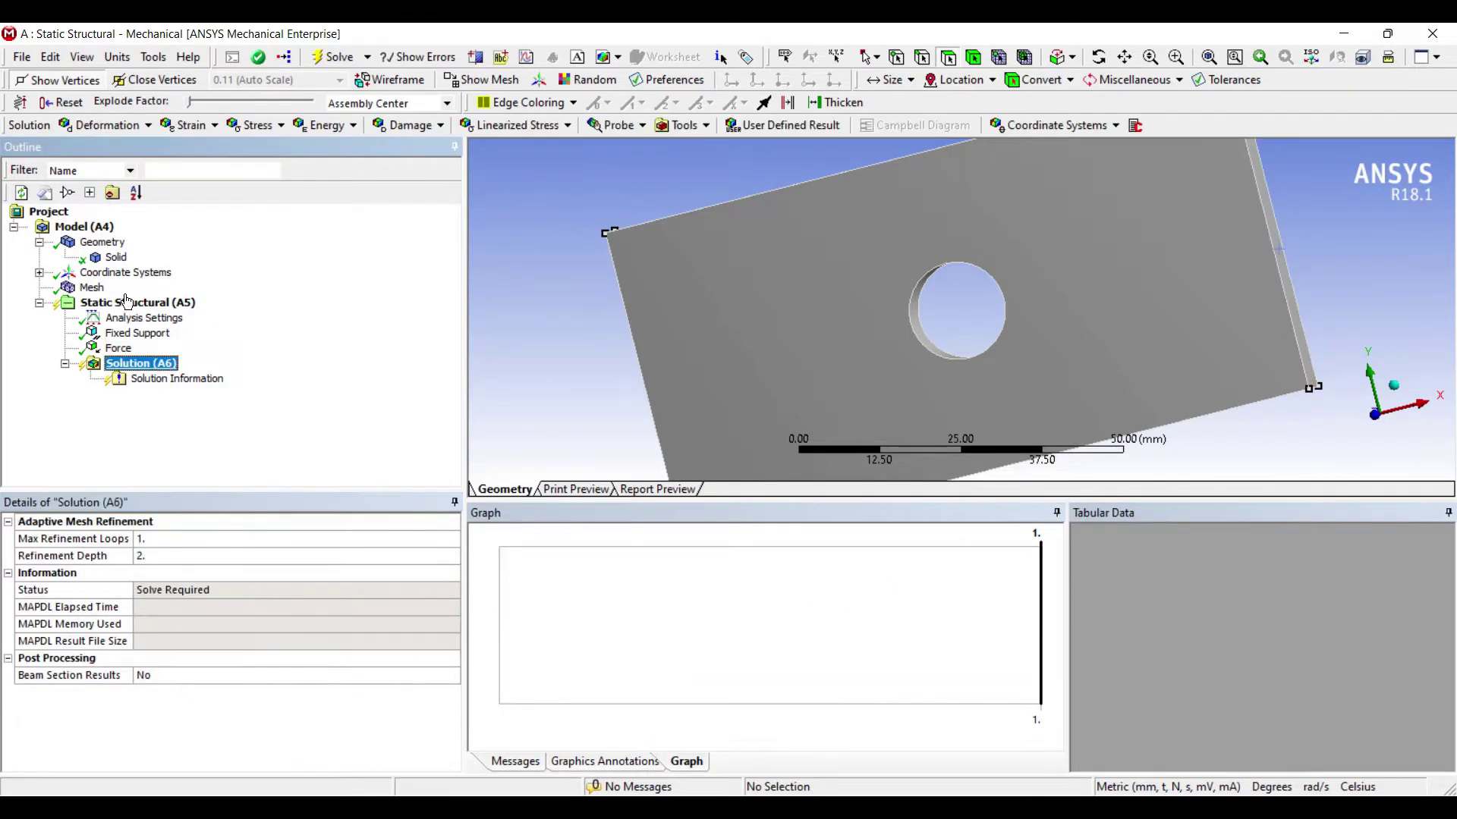
key("shift+F10")
key("Right")
key("Down")
key("Right")
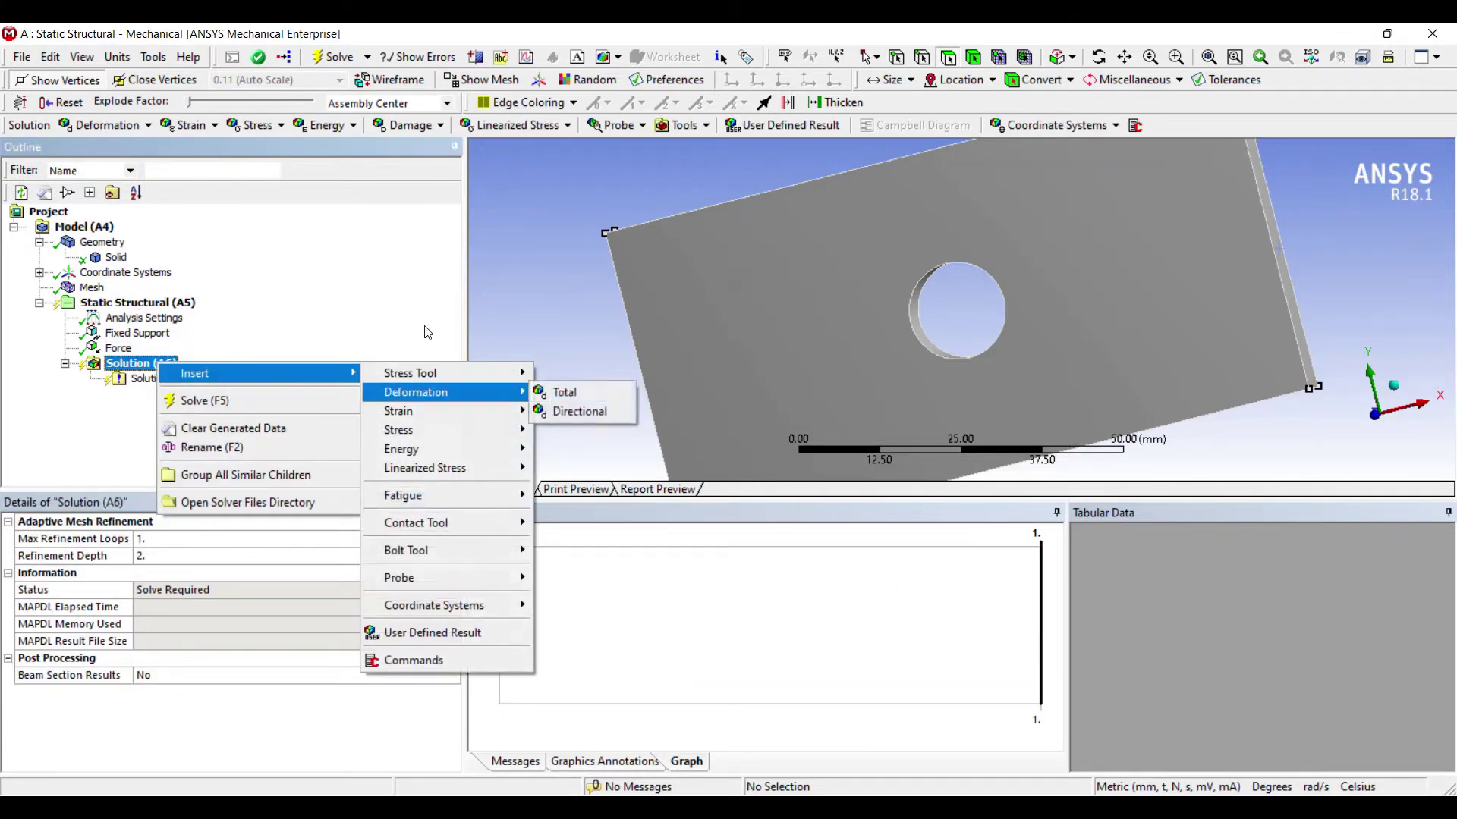
left_click(565, 392)
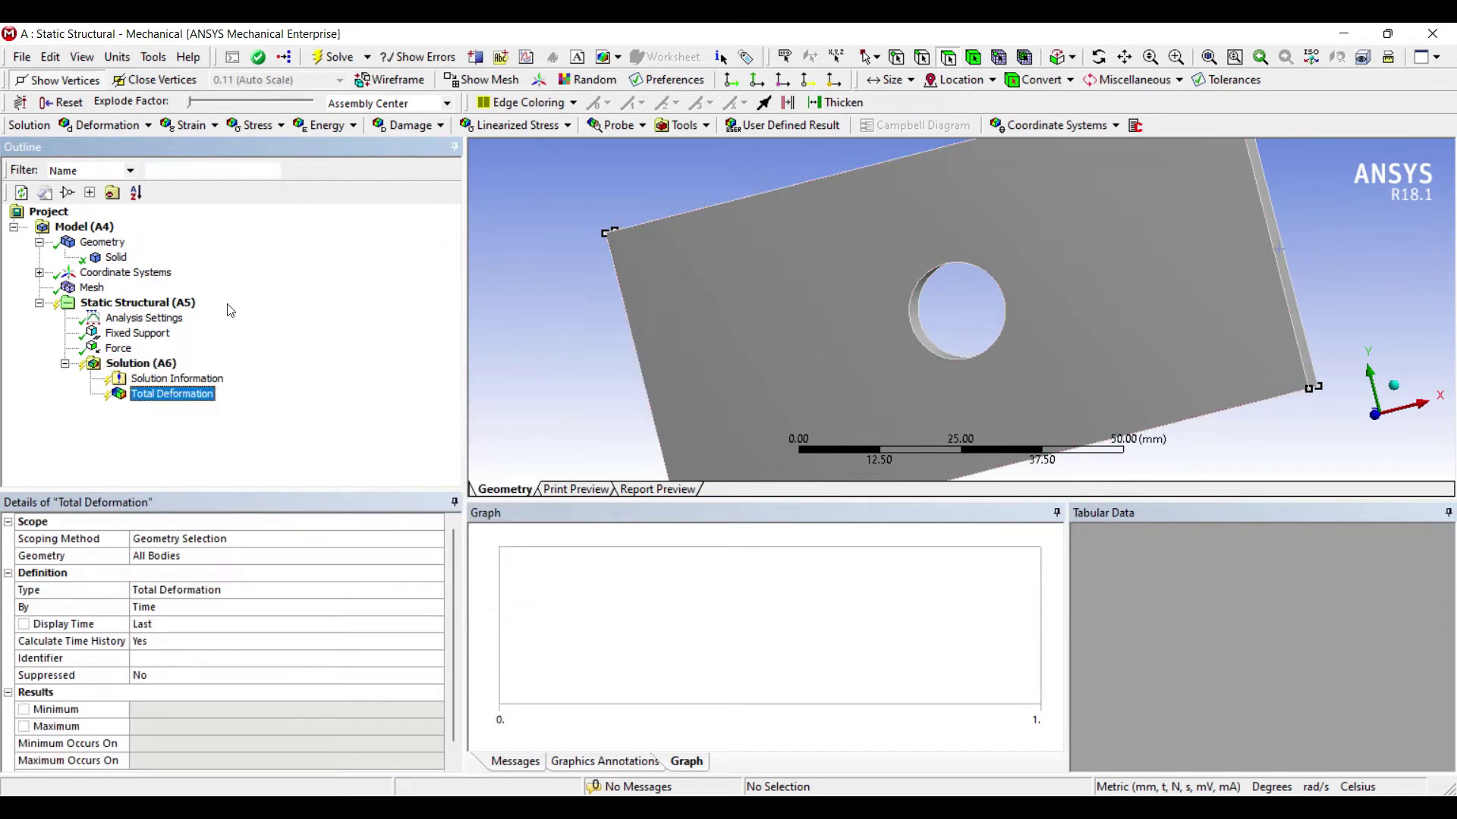
Add an Equivalent (von-Mises) Stress result to the solution
key("Up")
key("Up")
key("shift+F10")
key("Right")
key("Down")
key("Down")
key("Down")
key("Right")
key("Return")
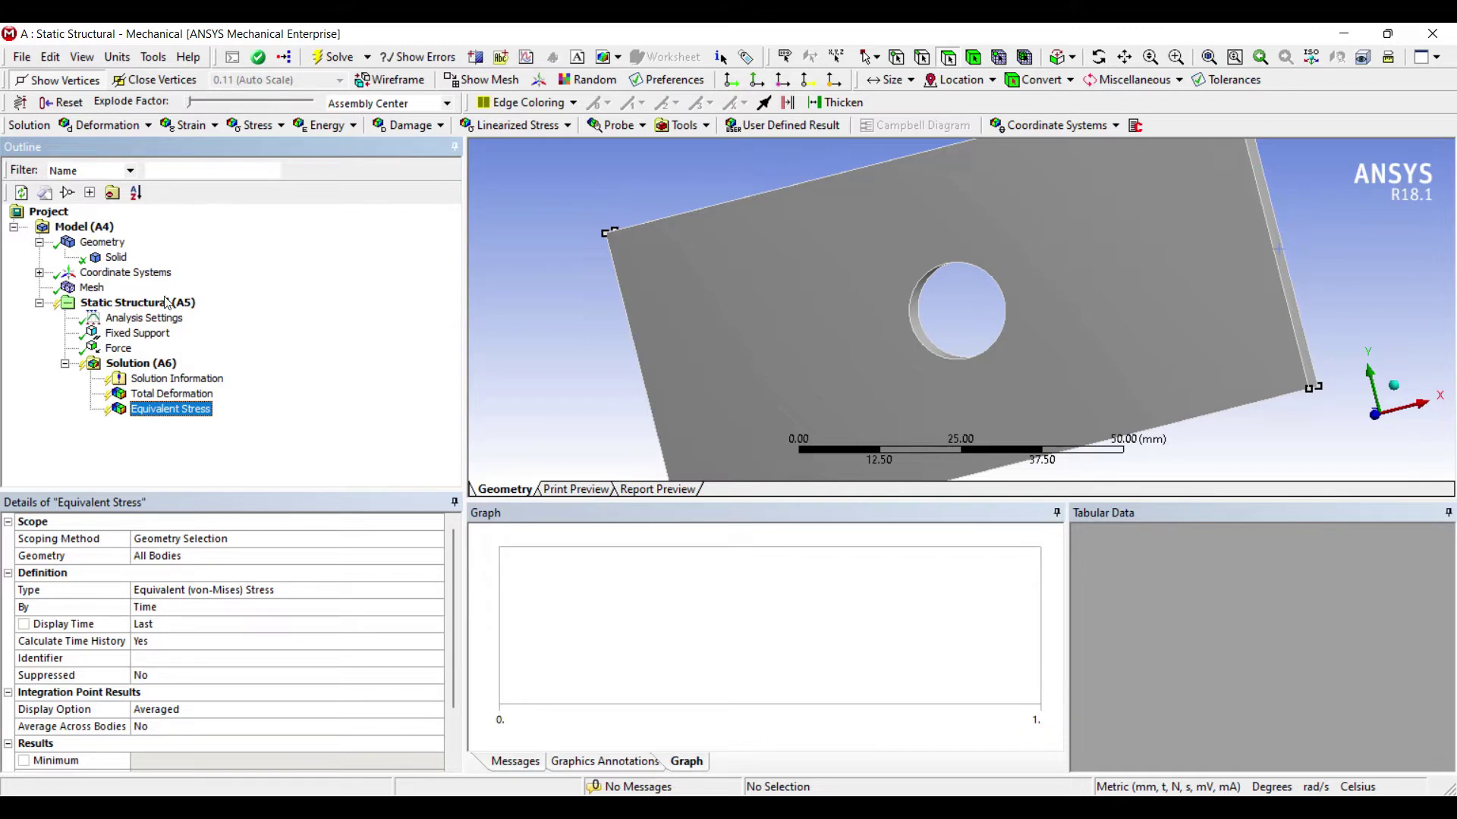
Insert a Fatigue Tool into the solution and return to Mechanical from the Engineering Data in Workbench
right_click(148, 363)
mouse_move(250, 373)
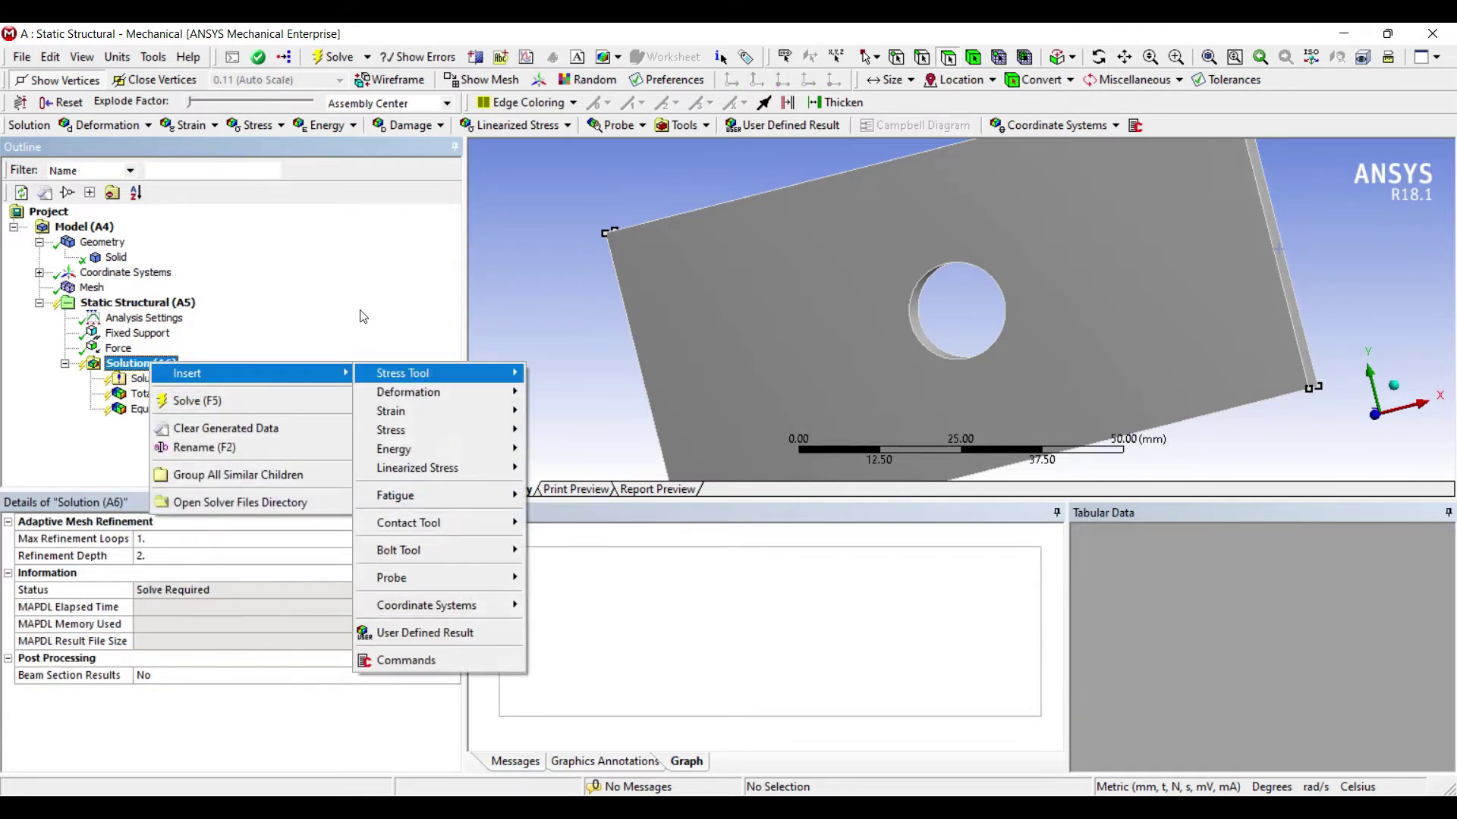
mouse_move(425, 495)
key("Right")
key("Return")
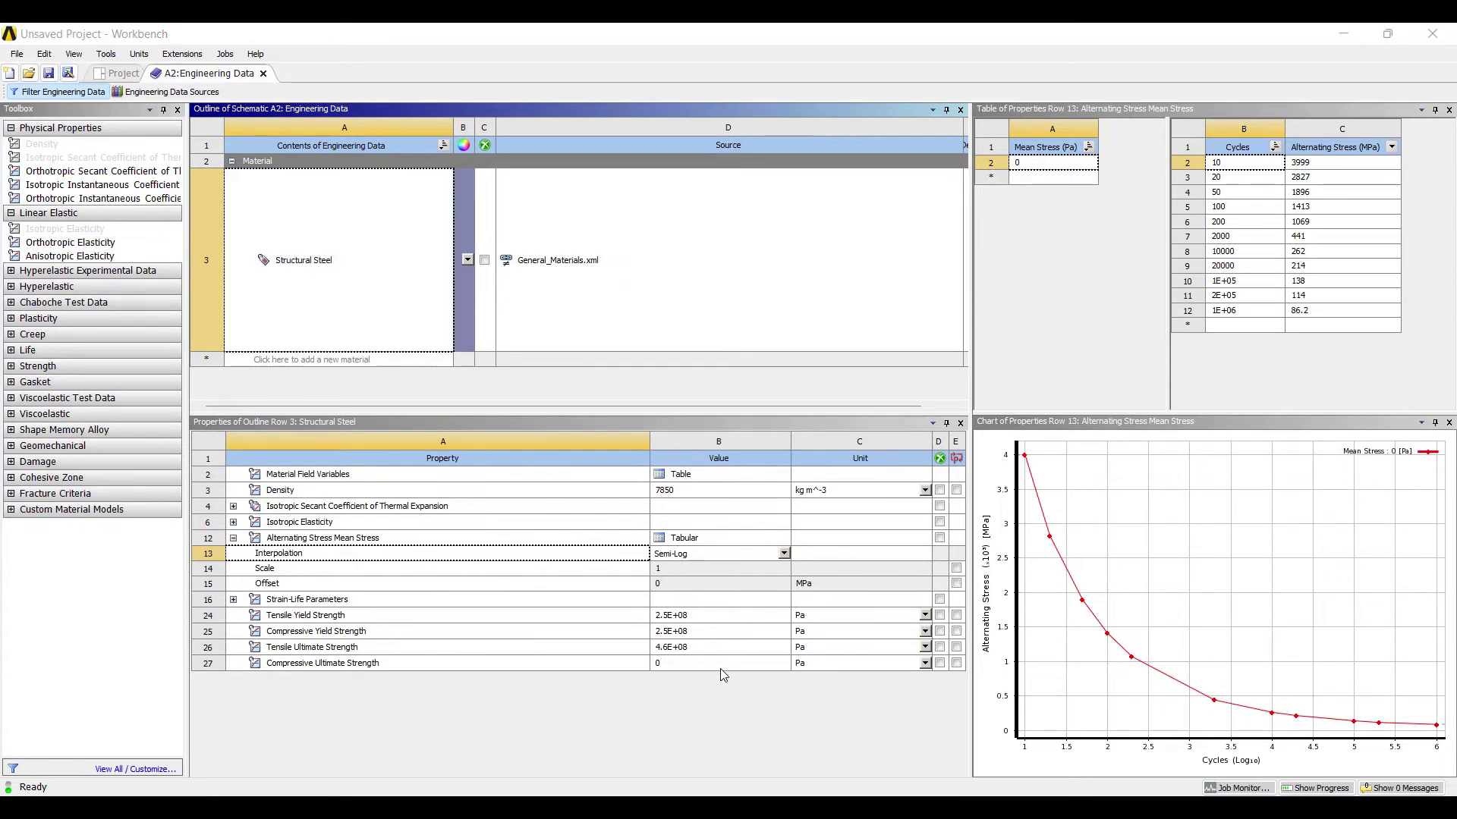
left_click(793, 728)
left_click(998, 728)
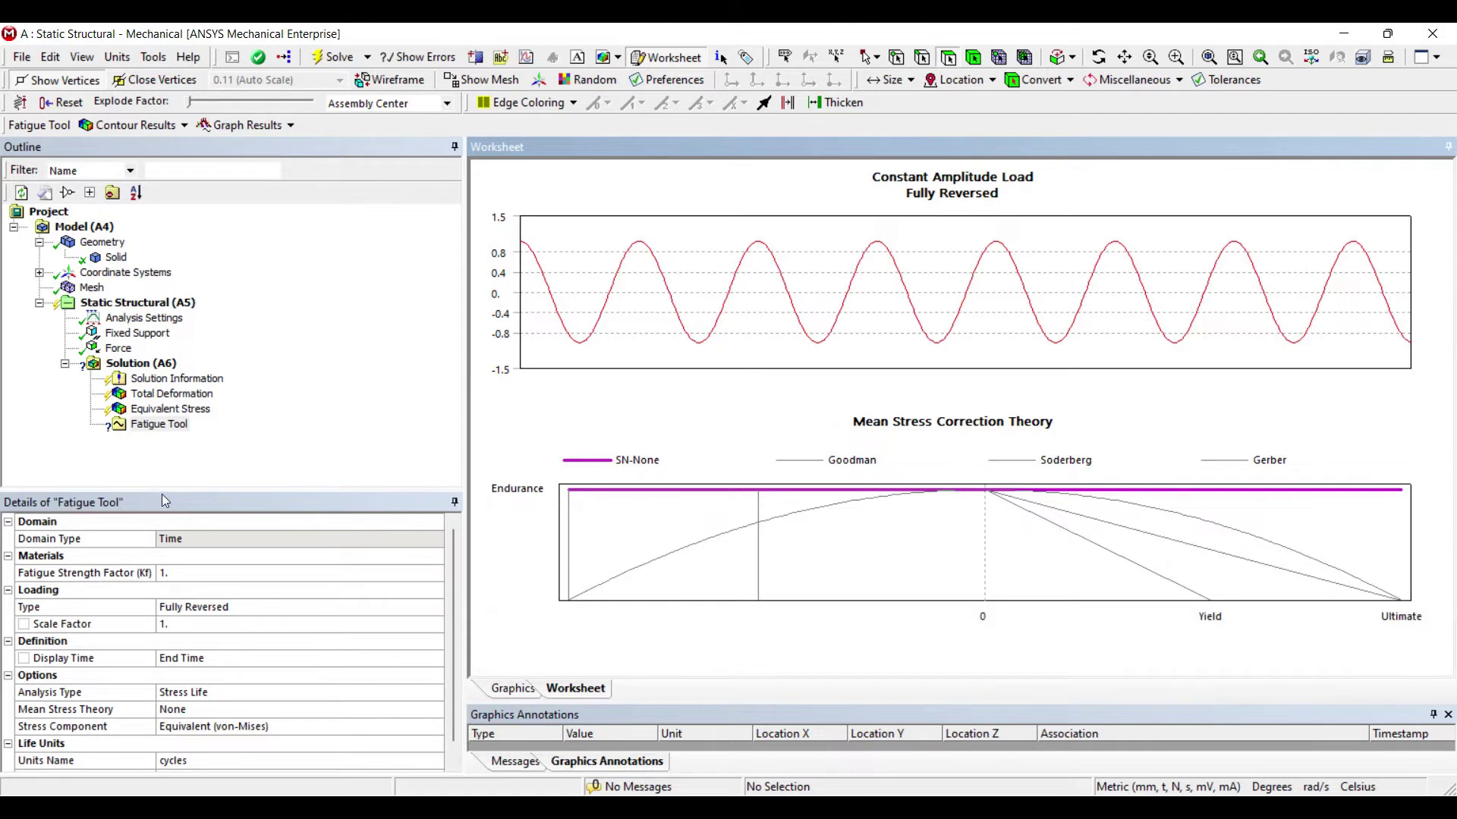
Try the Zero-Based and Ratio loading types on the Fatigue Tool
left_click(211, 497)
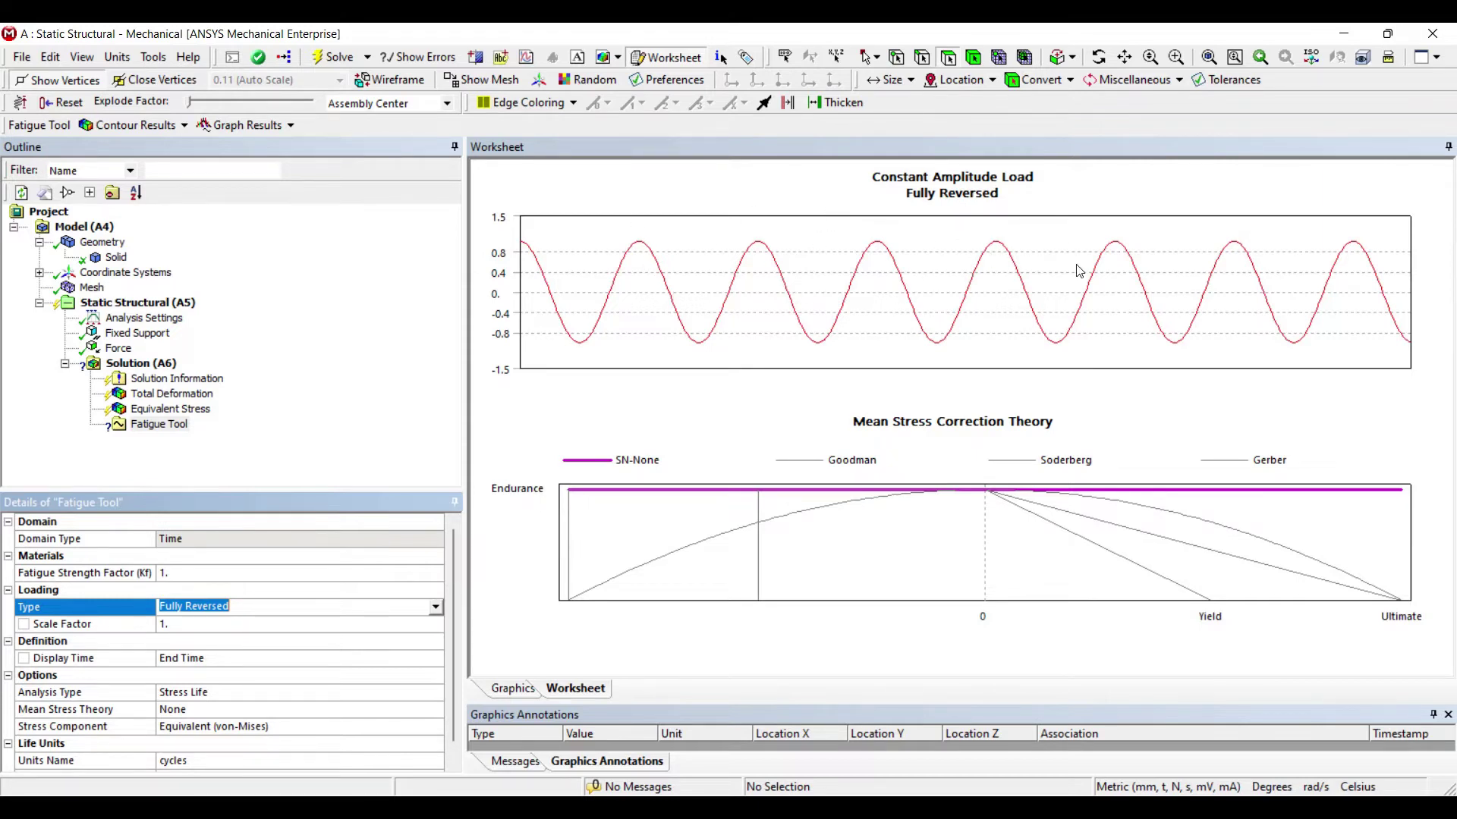
key("alt+Down")
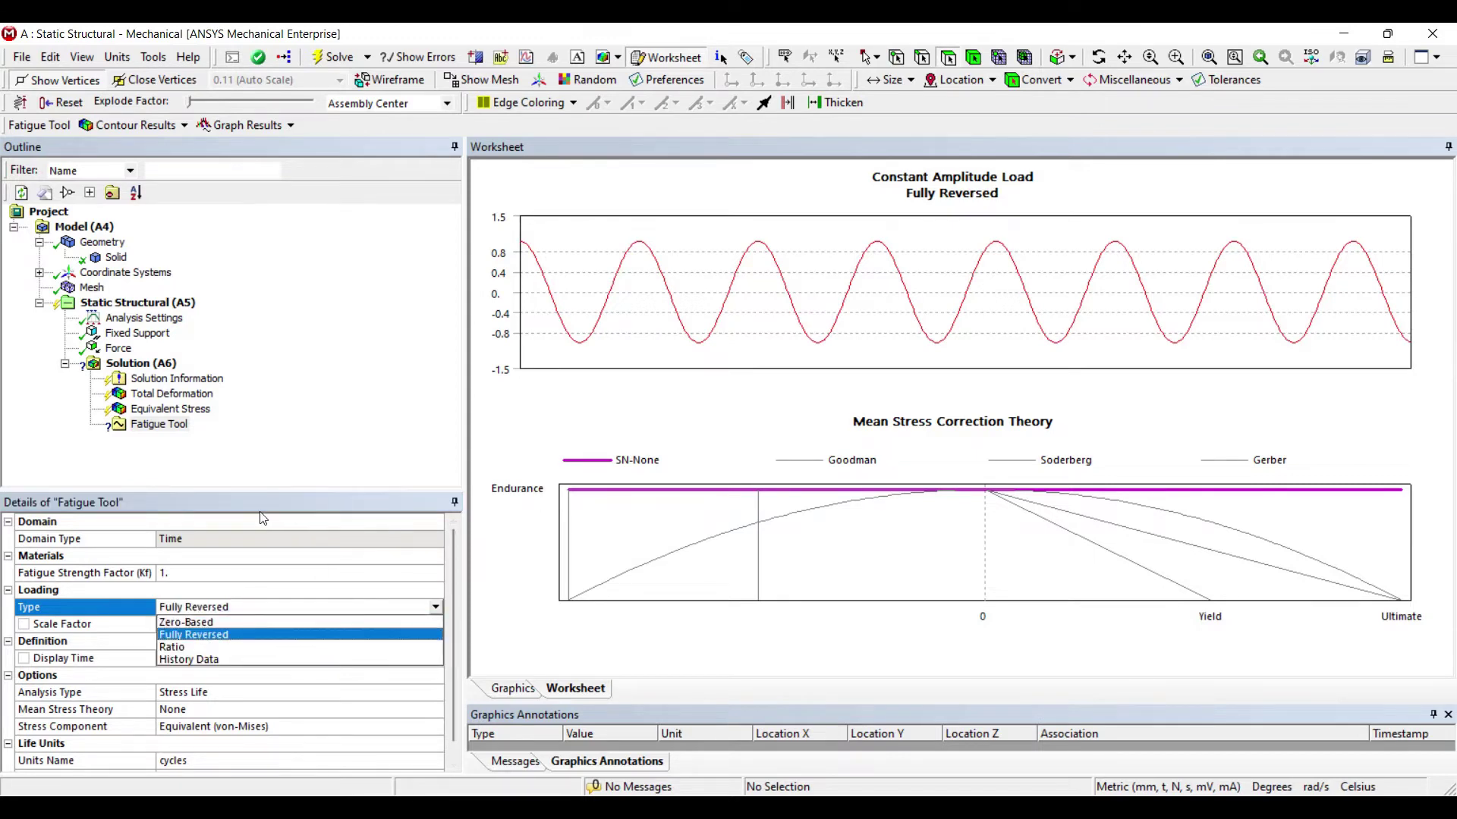
key("Up")
key("Return")
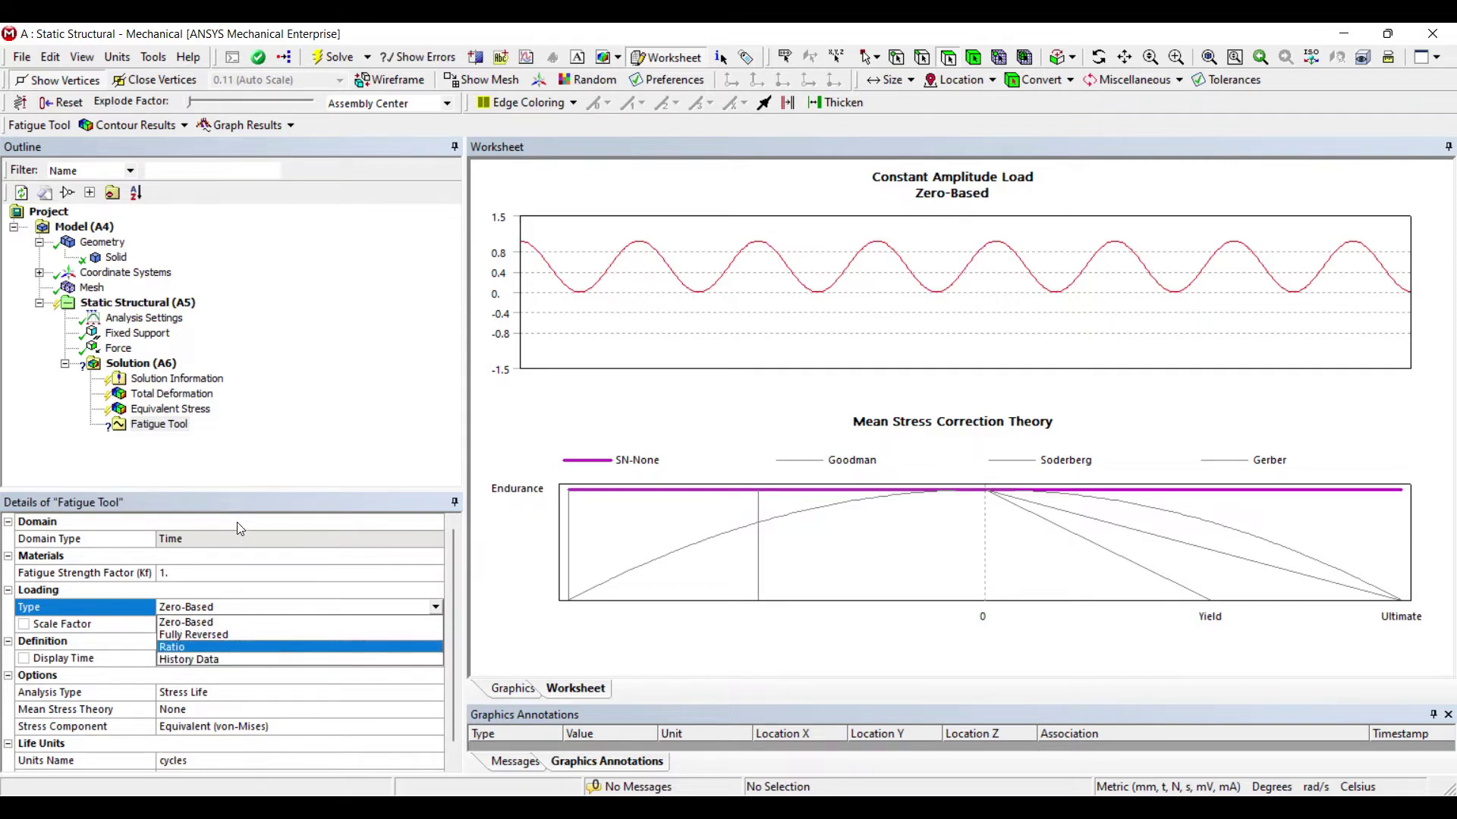
key("Return")
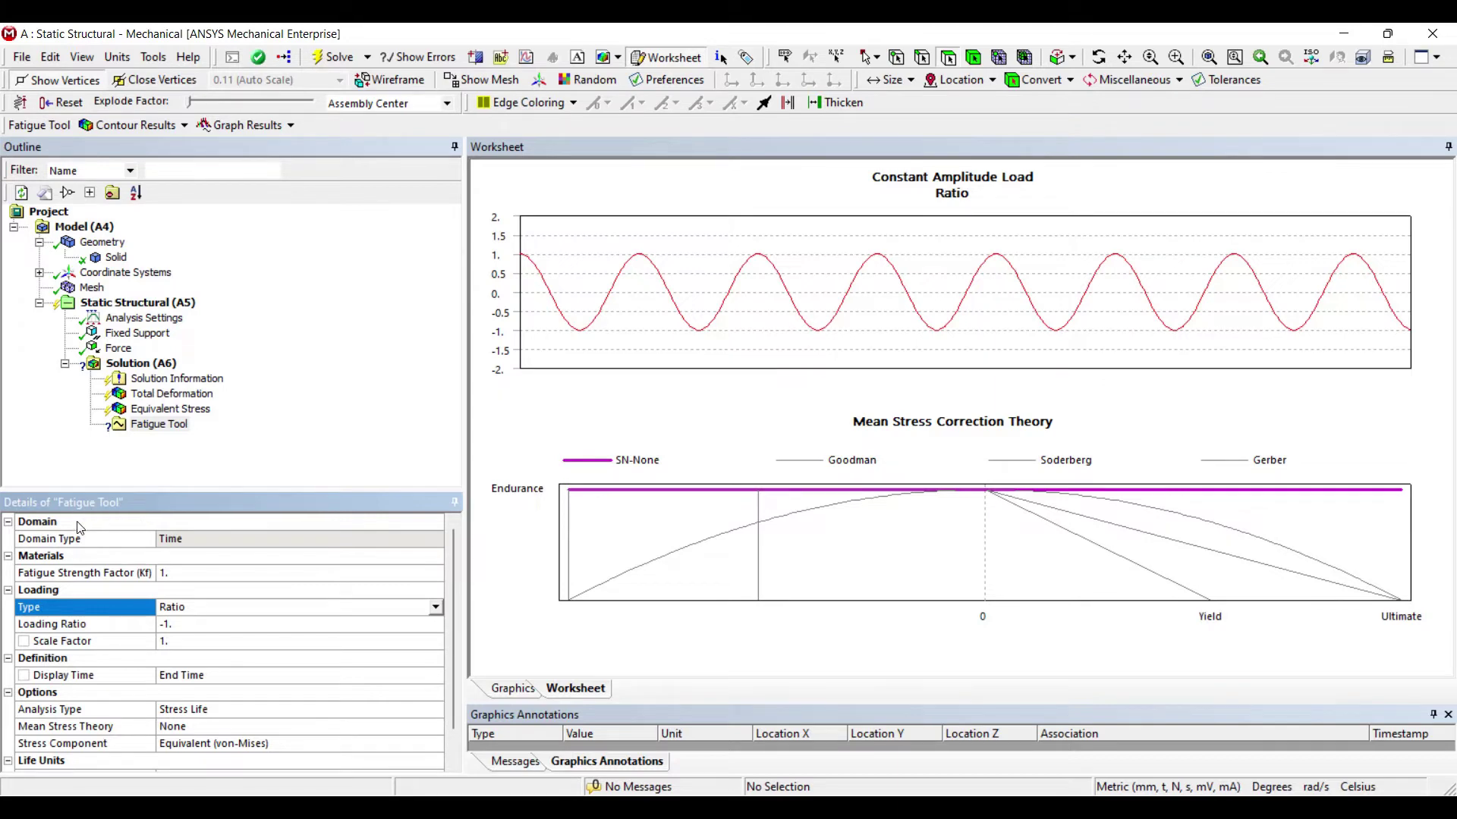
Set the Fatigue Tool's loading Scale Factor to 2
key("Down")
key("Down")
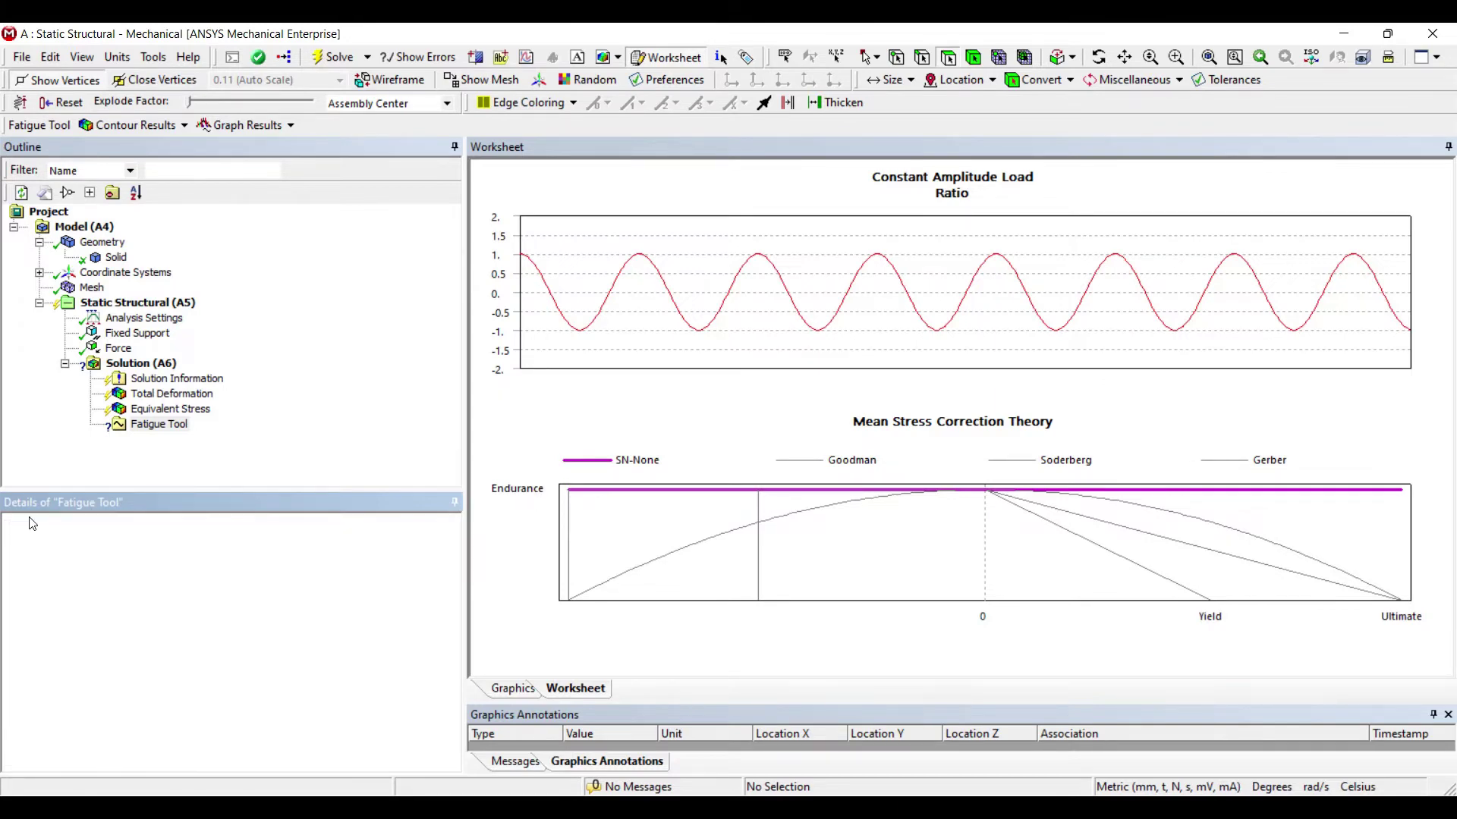
key("Tab")
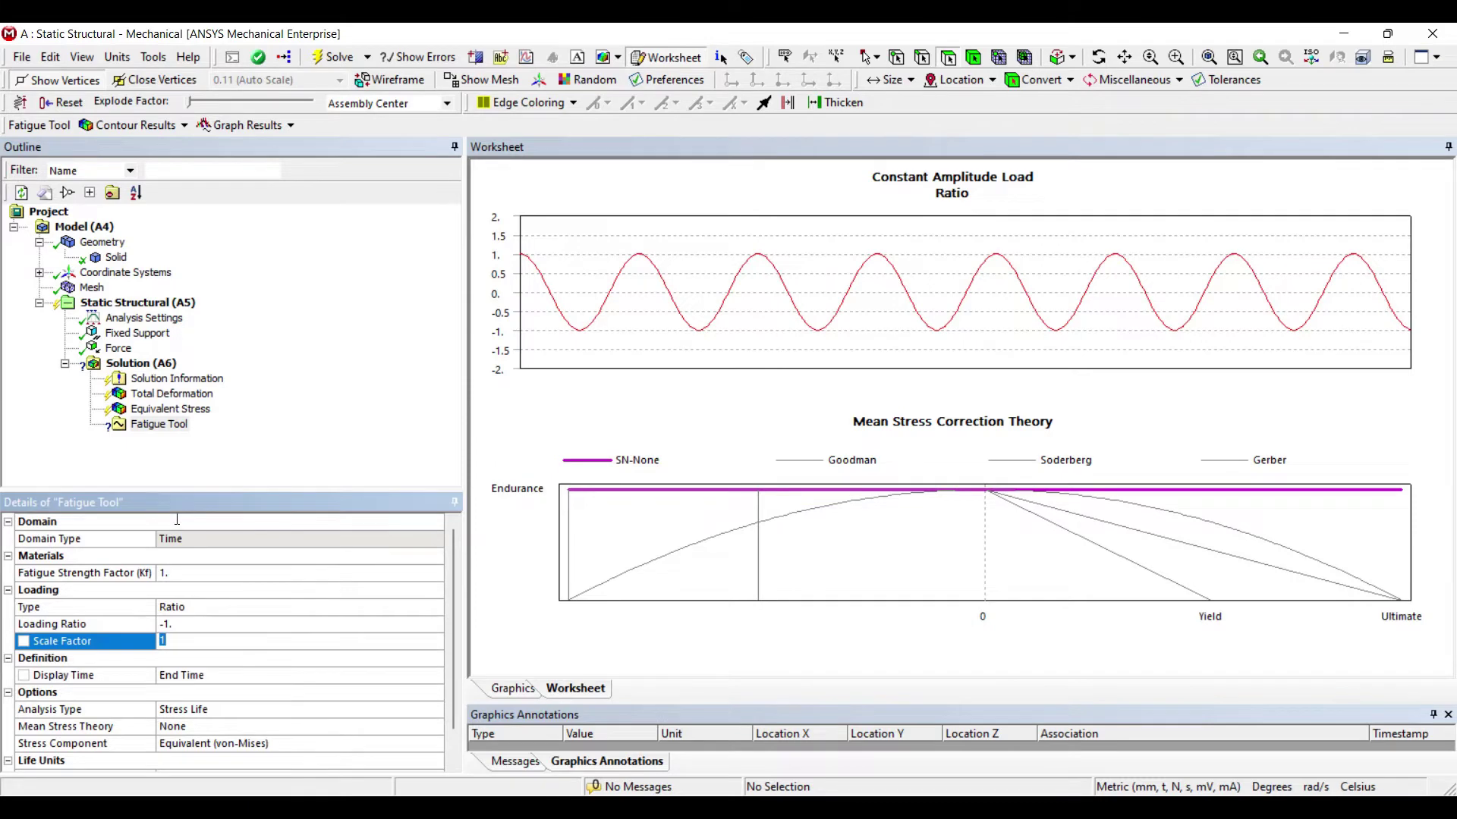
type("2")
key("Return")
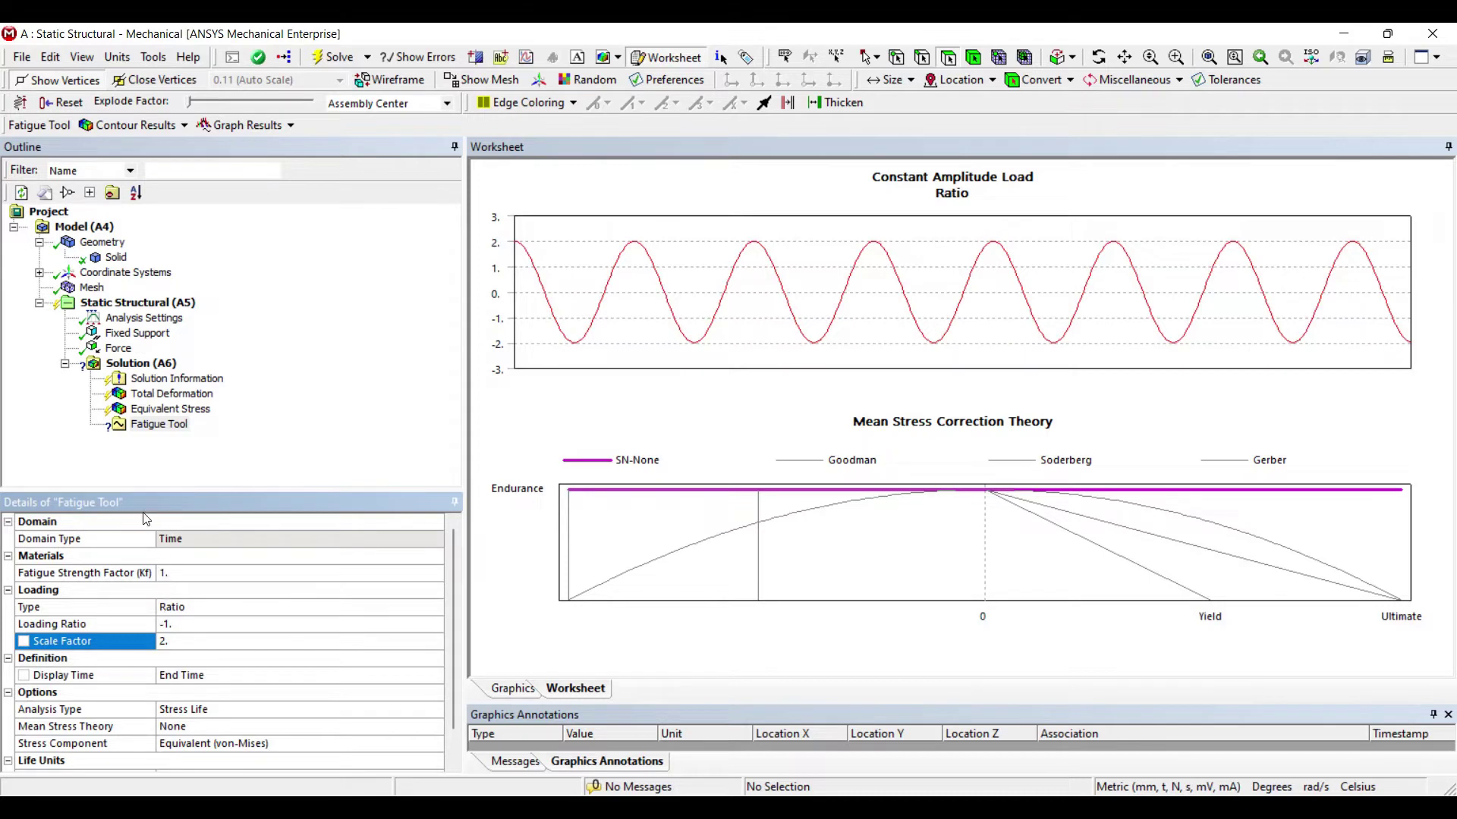
Set the Fatigue Tool's loading Type to History Data
key("Up")
key("Up")
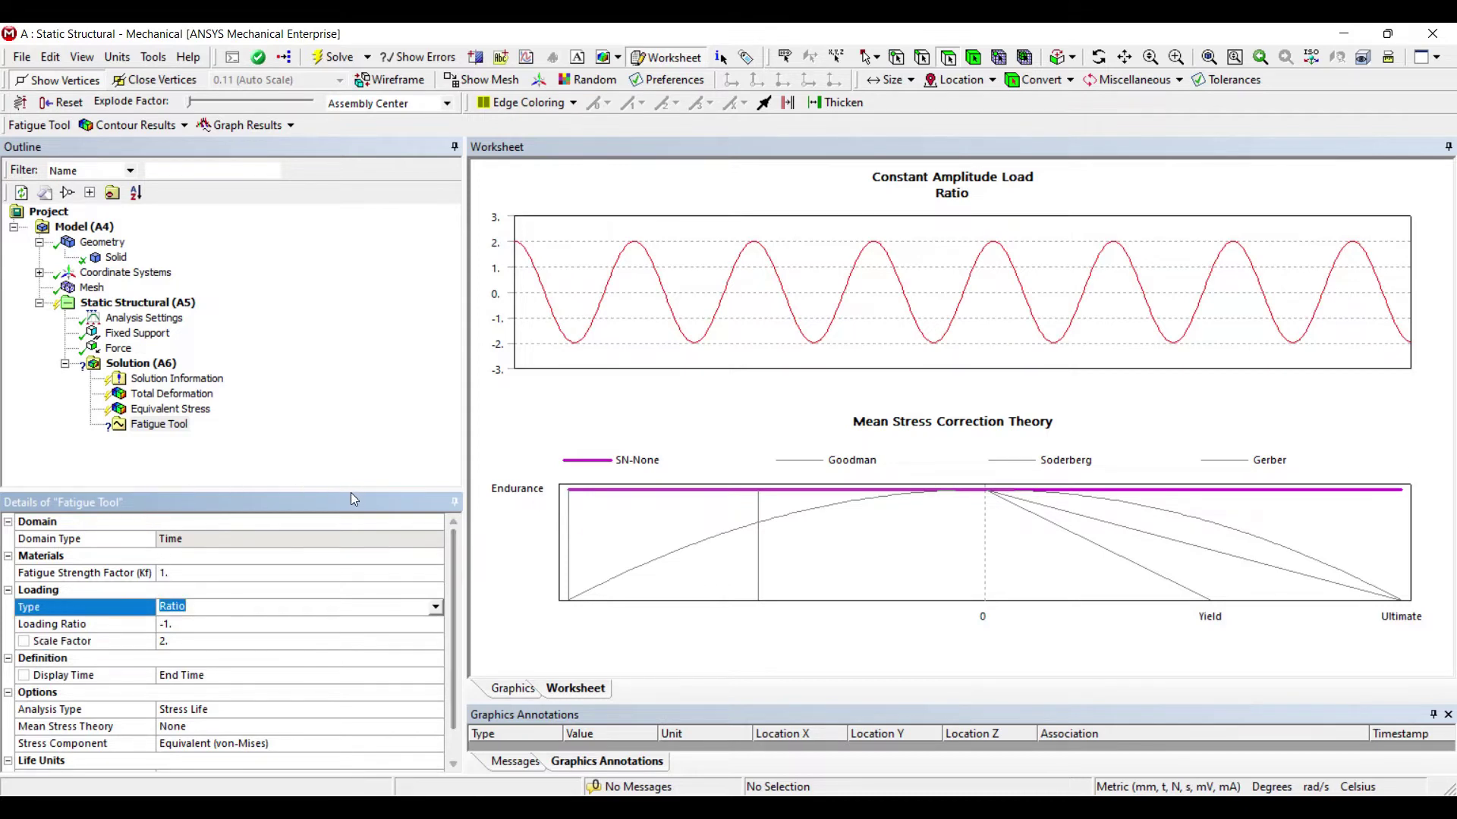
key("alt+Down")
key("Up")
key("Down")
key("Down")
key("Return")
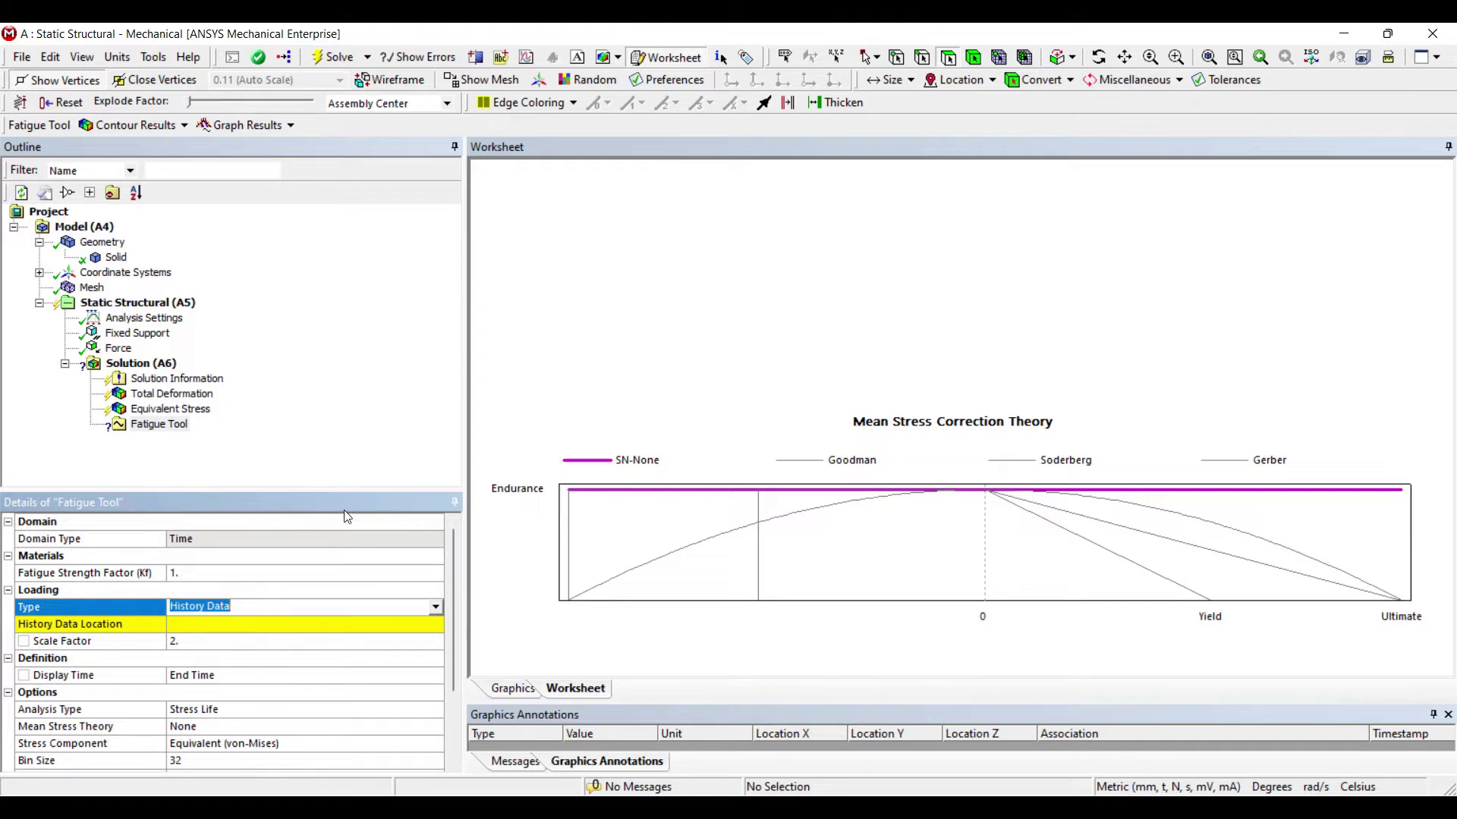
Set the Fatigue Tool's loading Type to Fully Reversed and its Scale Factor to 1
key("alt+Down")
key("Up")
key("Up")
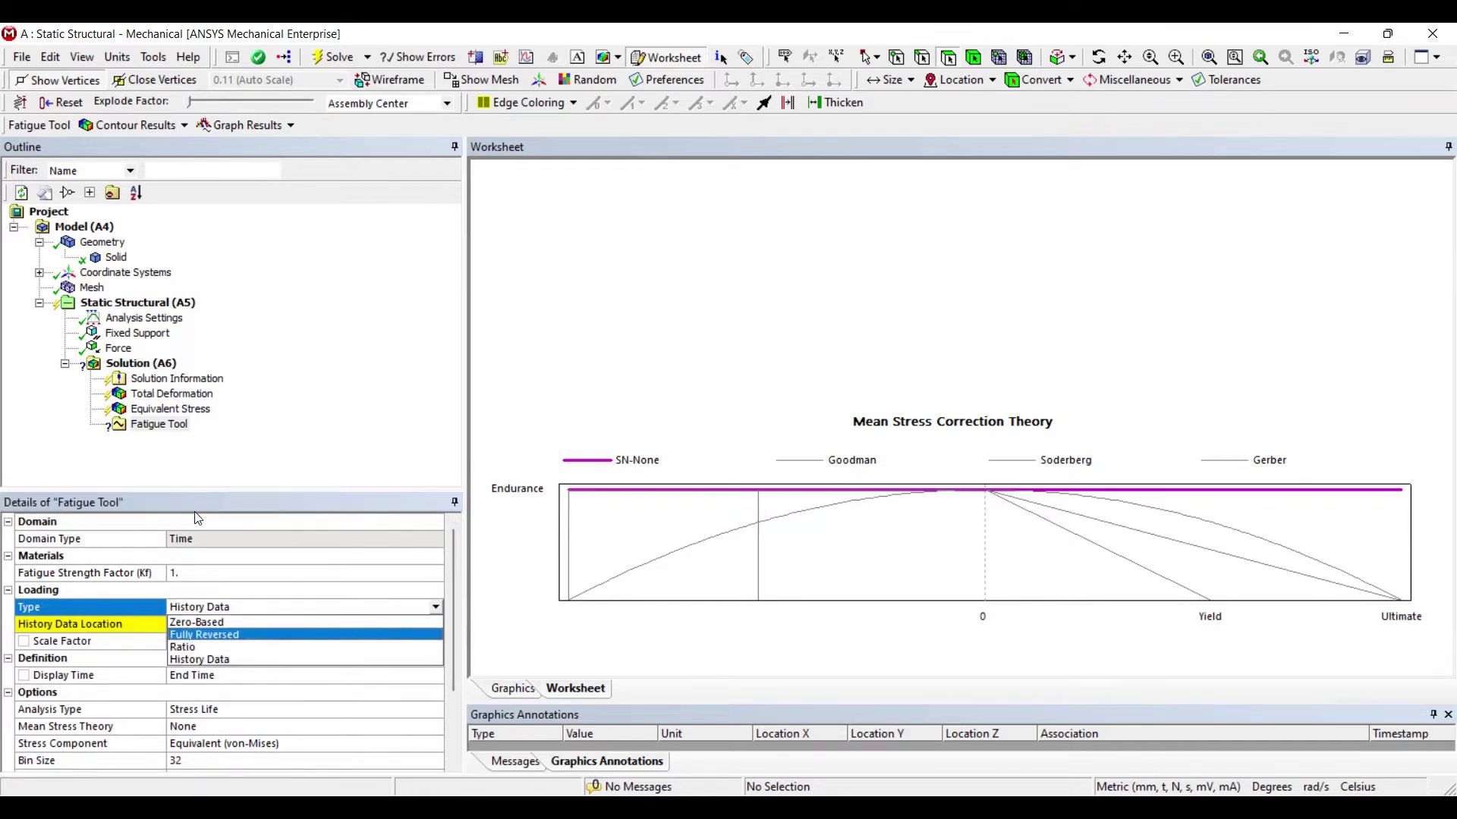
key("Up")
key("Down")
key("Return")
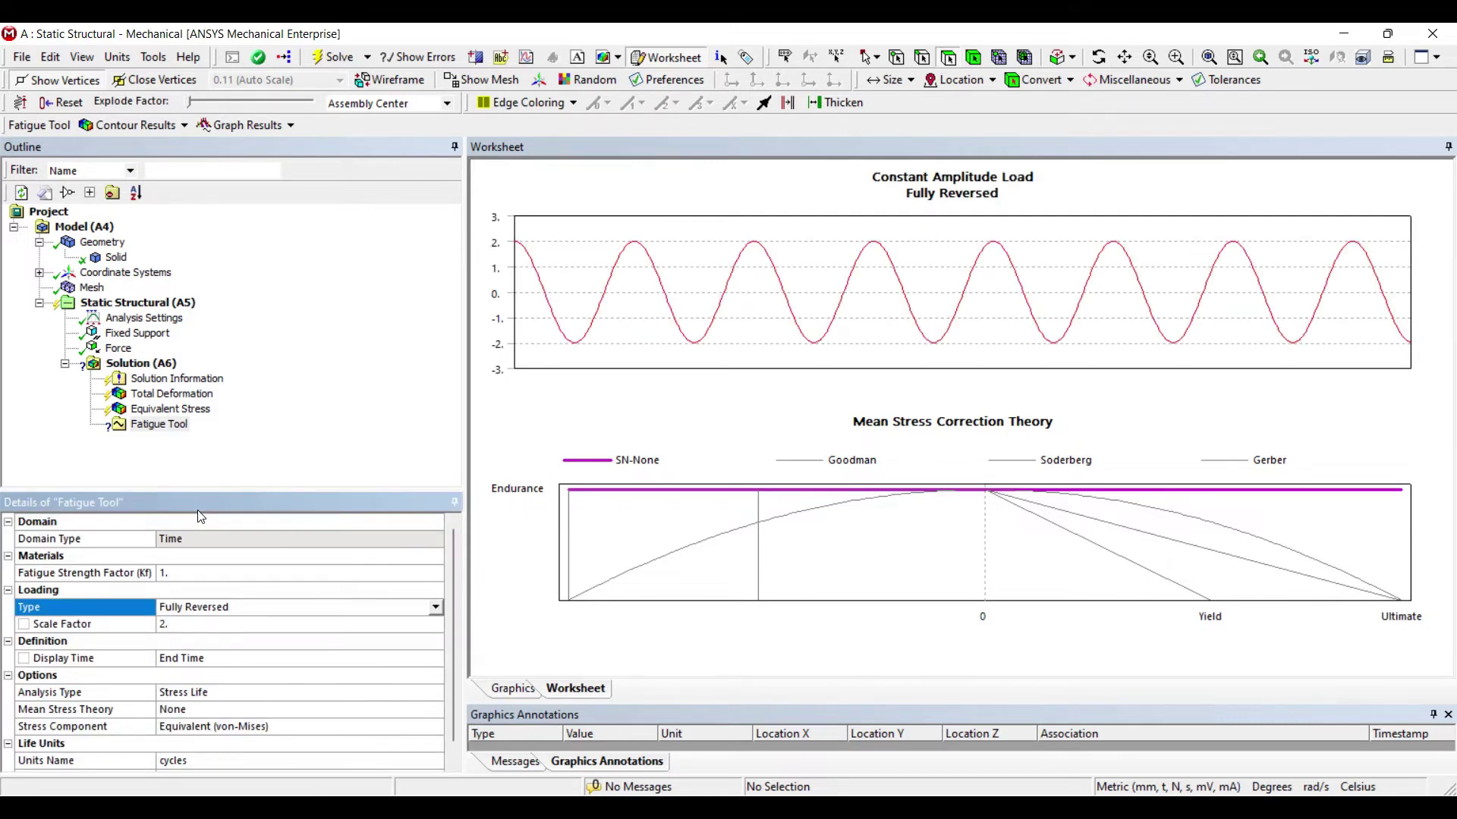
key("Tab")
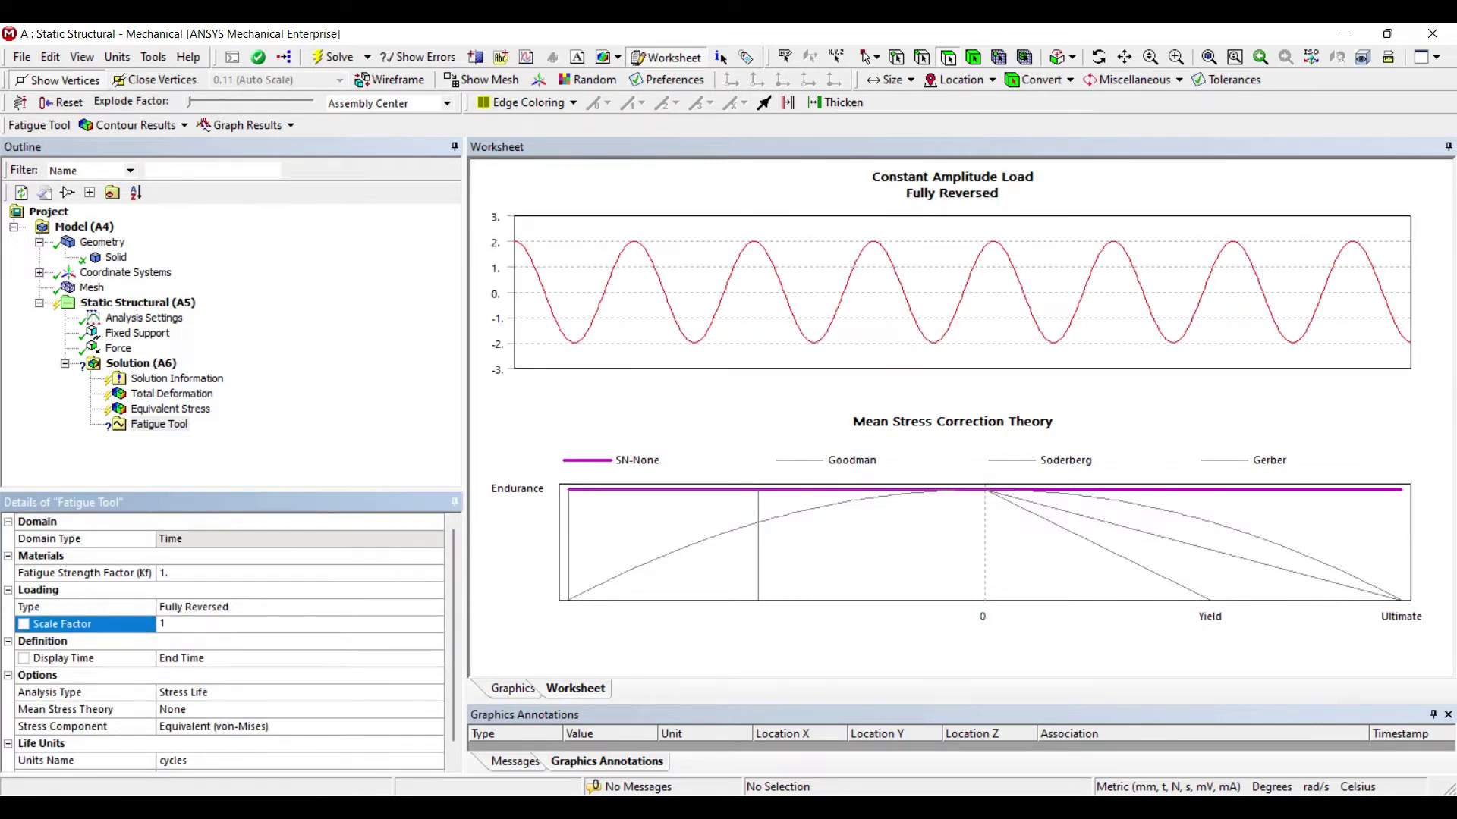
type("1")
key("Return")
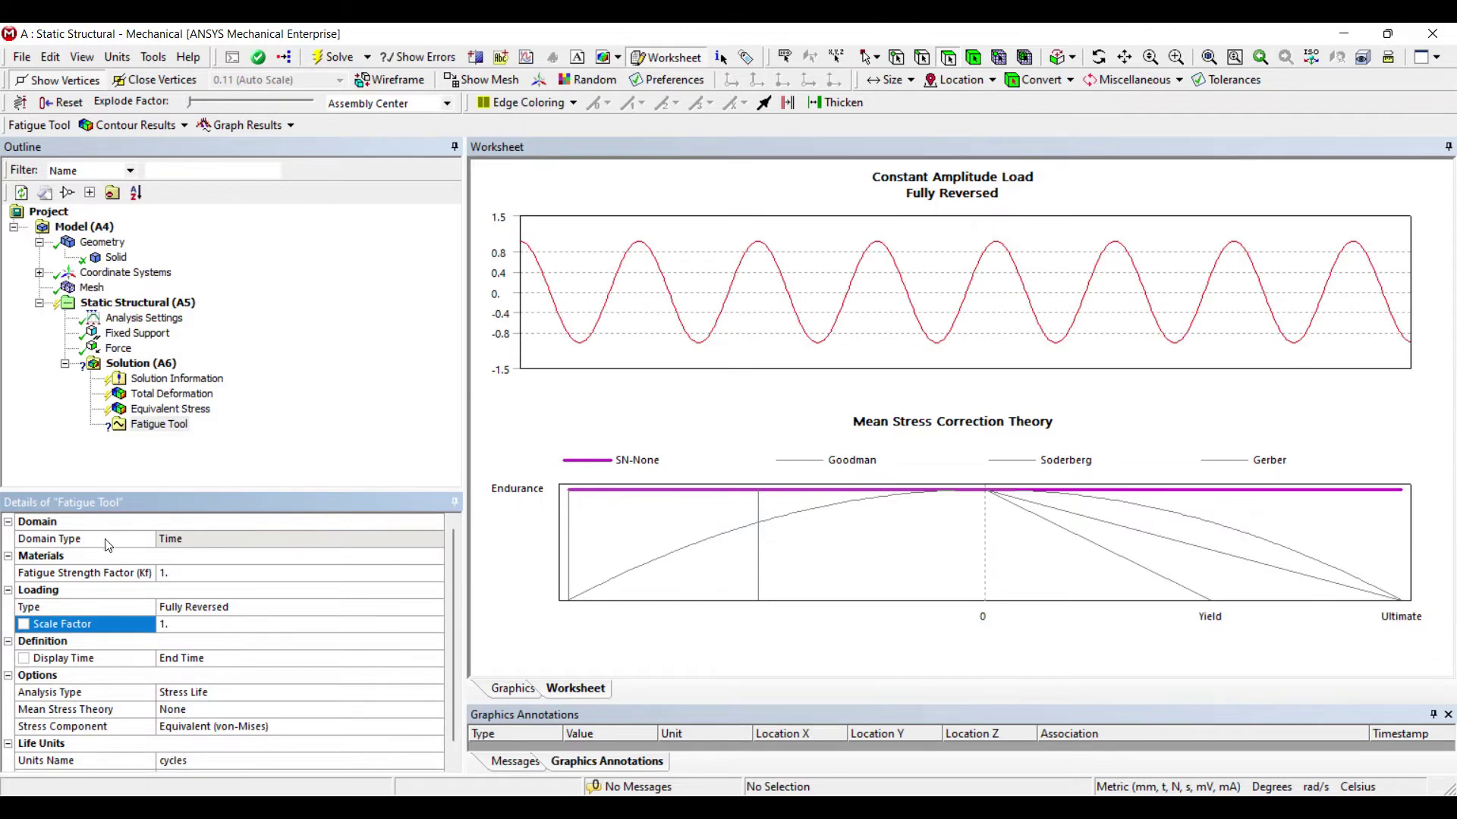
Set the Fatigue Tool's Mean Stress Theory to Goodman
scroll(125, 564, "down", 1)
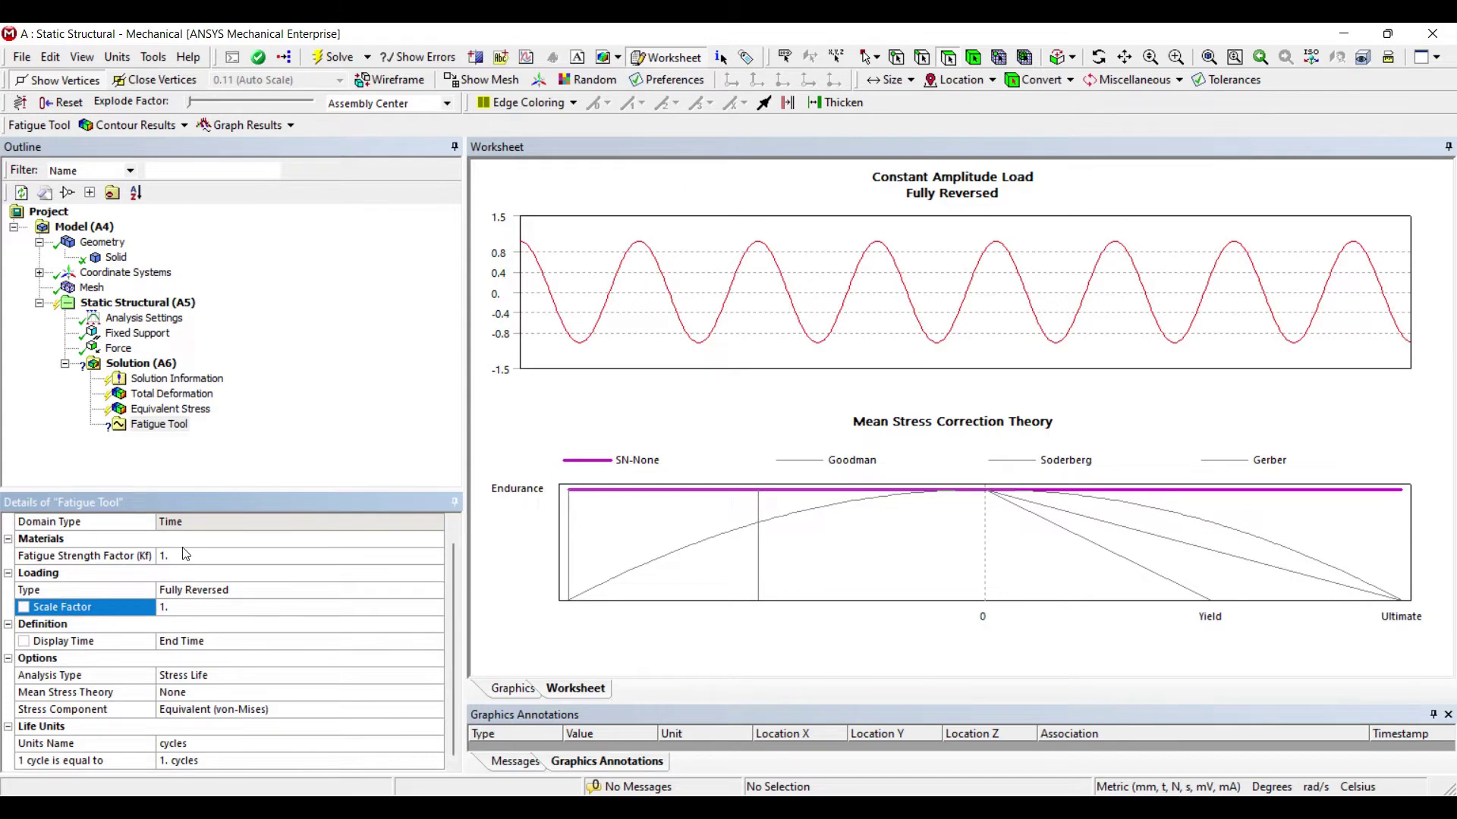
key("Tab")
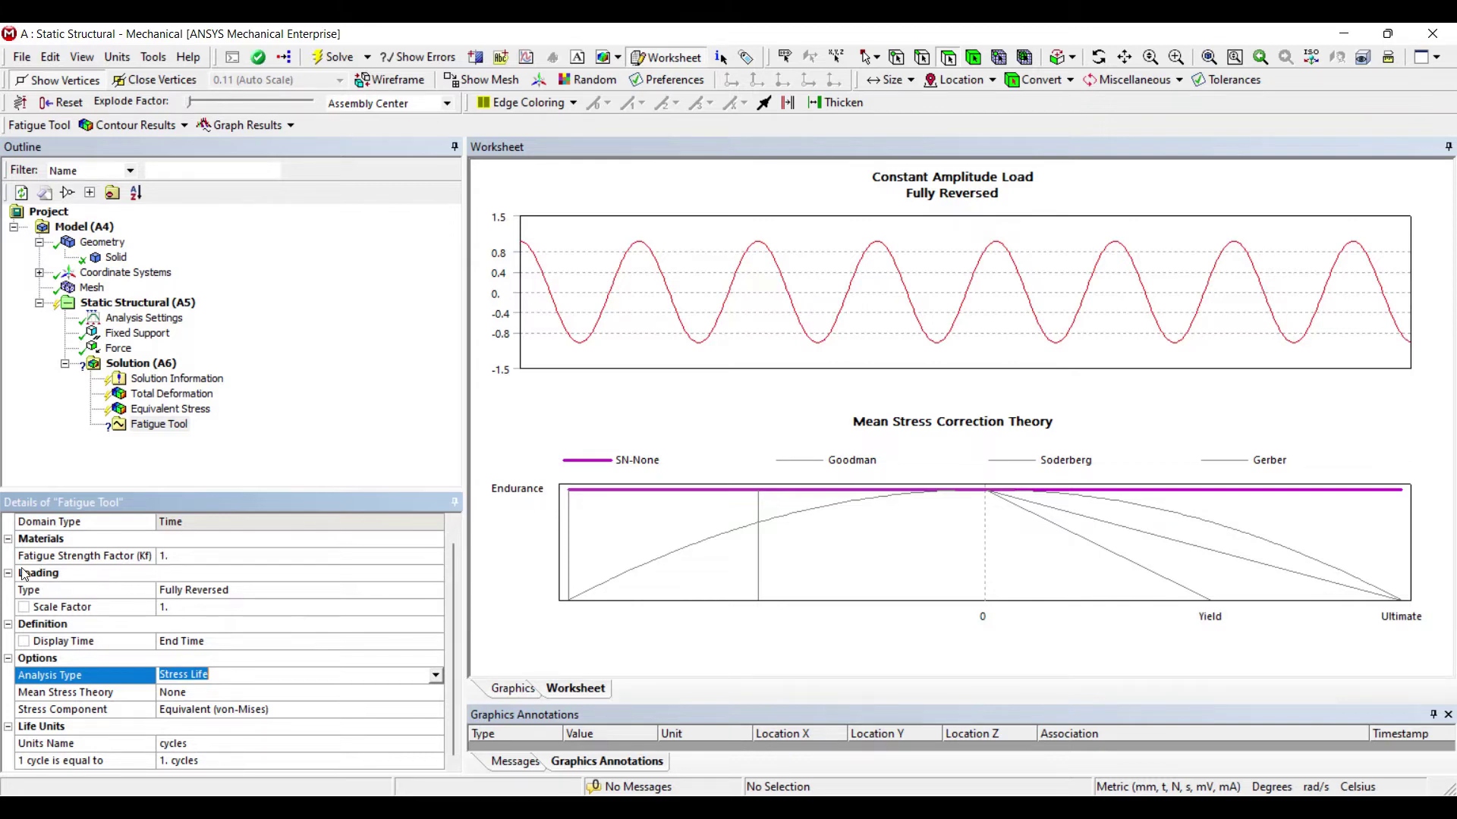
key("Down")
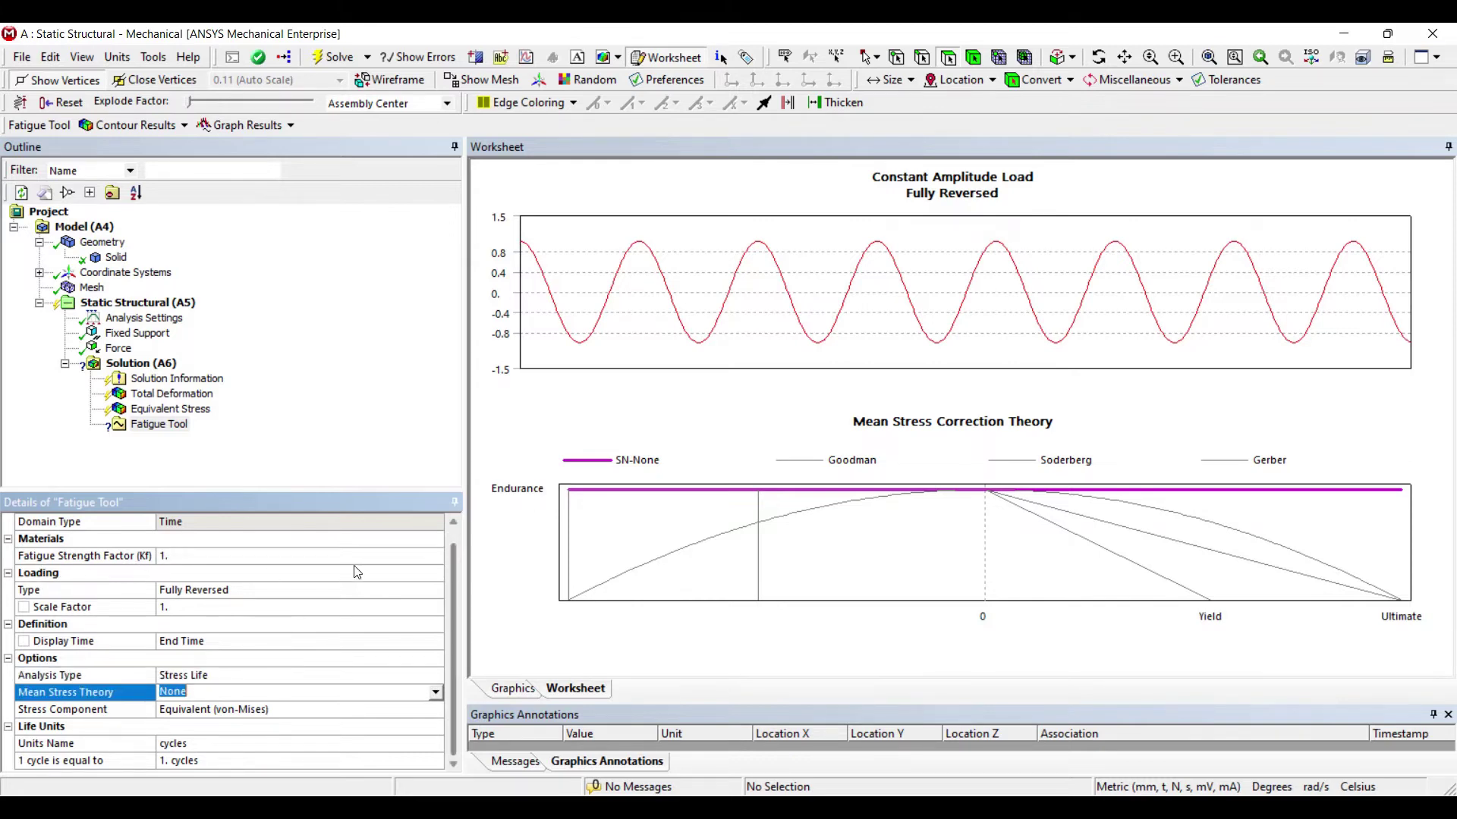
key("alt+Down")
key("Down")
key("Down")
key("Down")
key("Down")
key("Up")
key("Up")
key("Up")
key("Down")
key("Down")
key("Down")
key("Up")
key("Up")
key("Up")
key("Up")
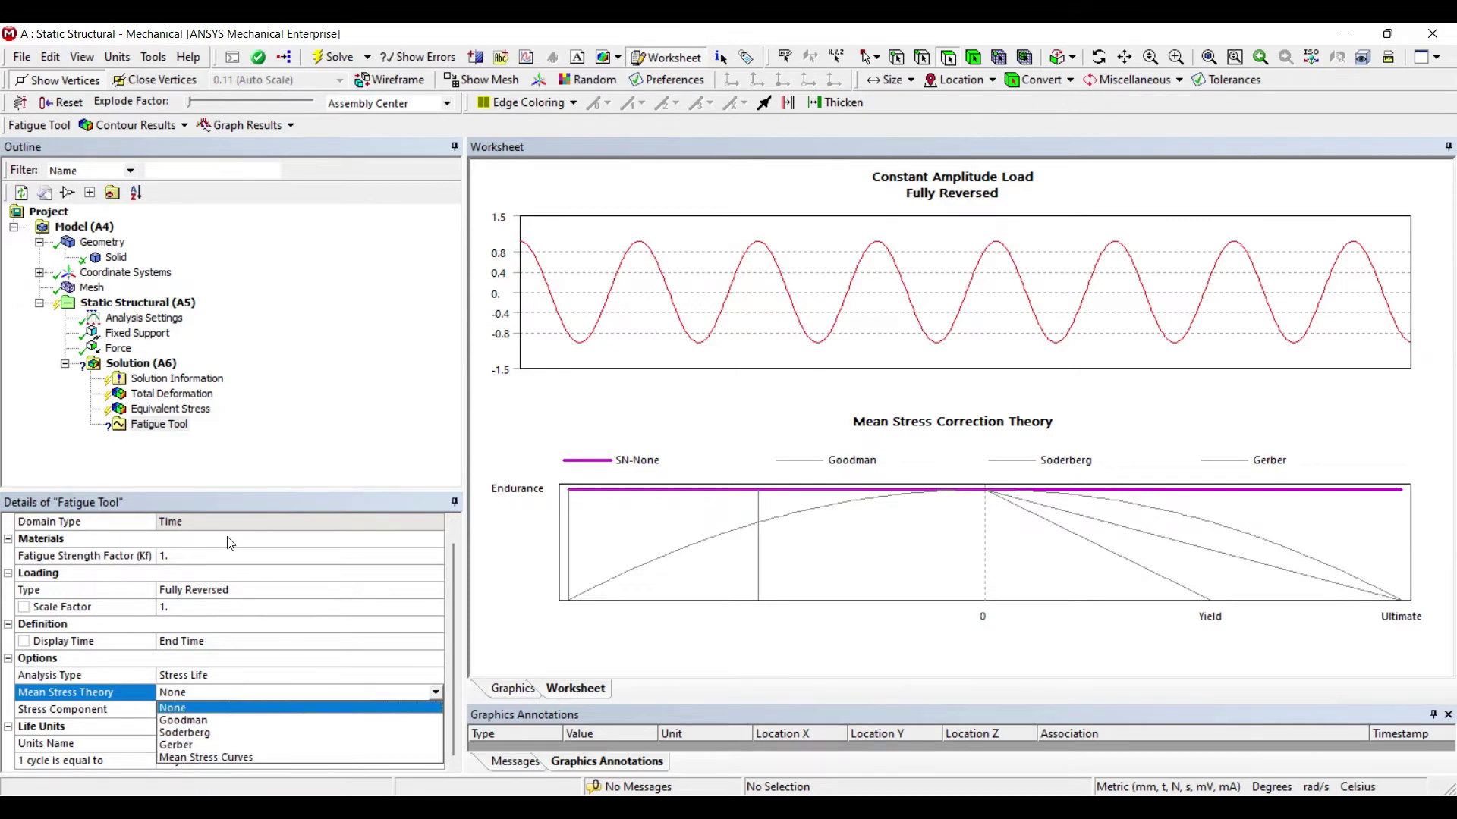
key("Down")
key("Return")
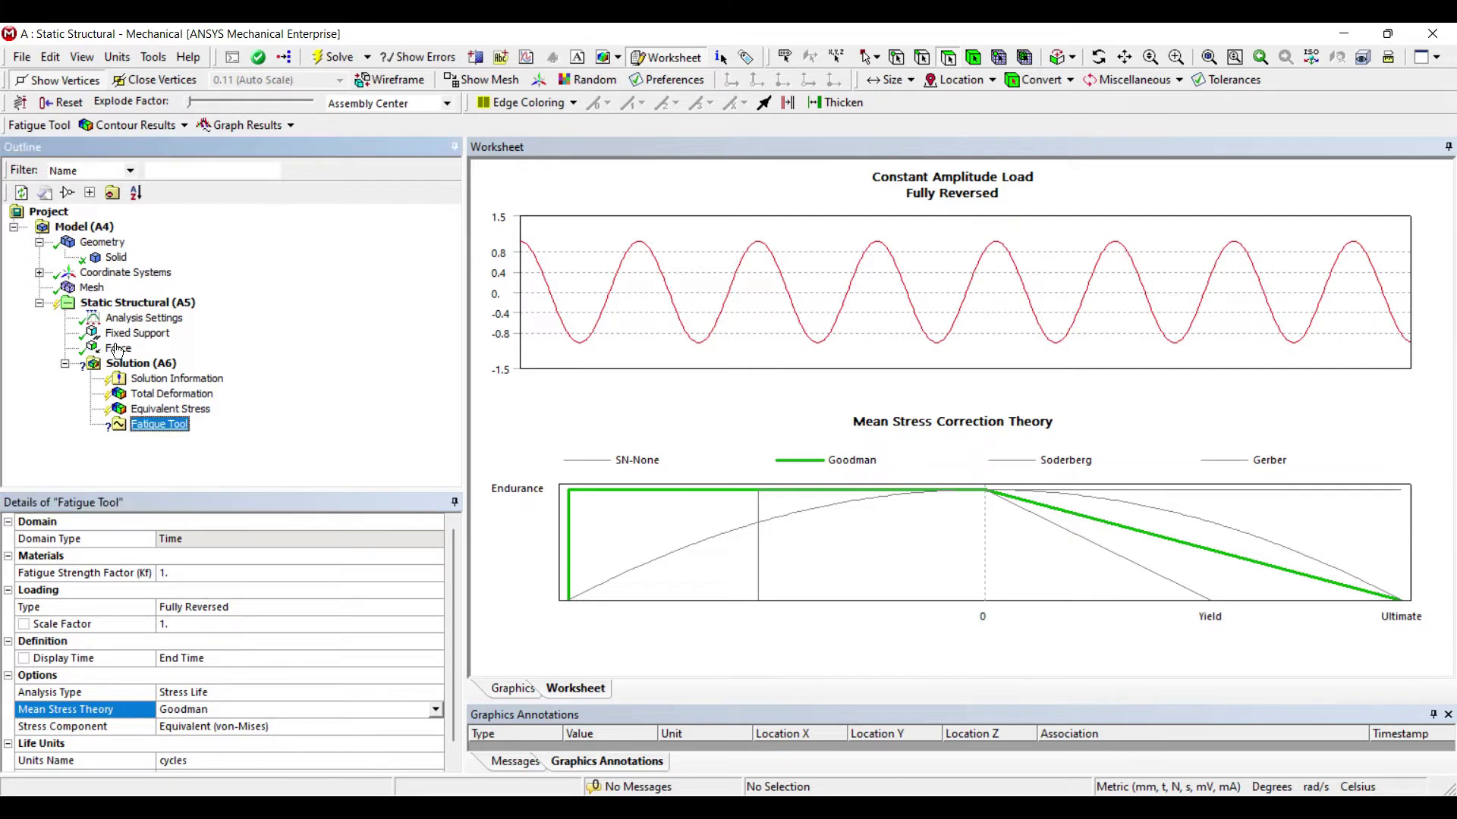
Add a Life result under the Fatigue Tool
key("shift+F10")
key("Down")
key("Right")
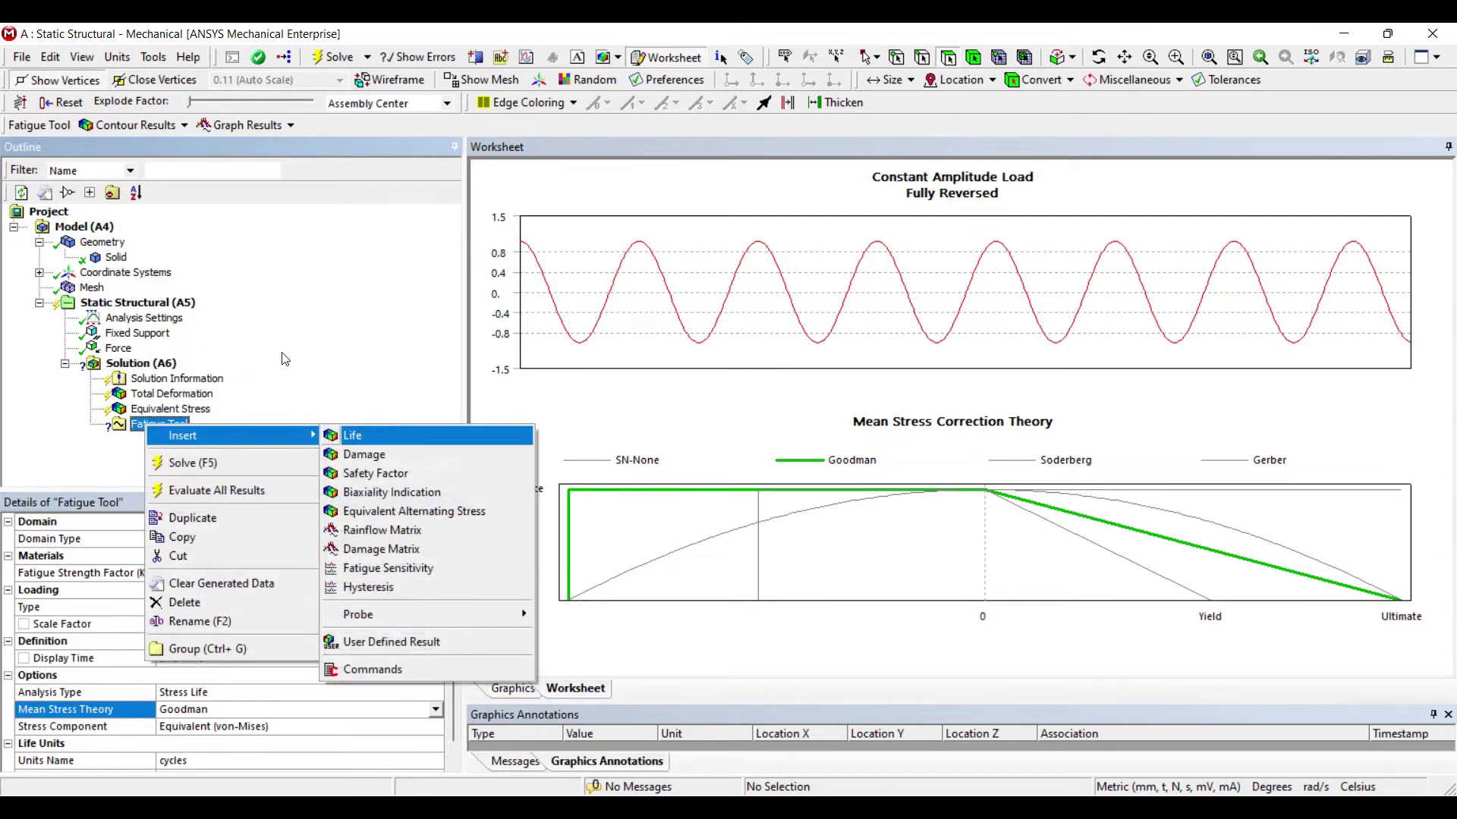
key("Return")
scroll(695, 366, "down", 5)
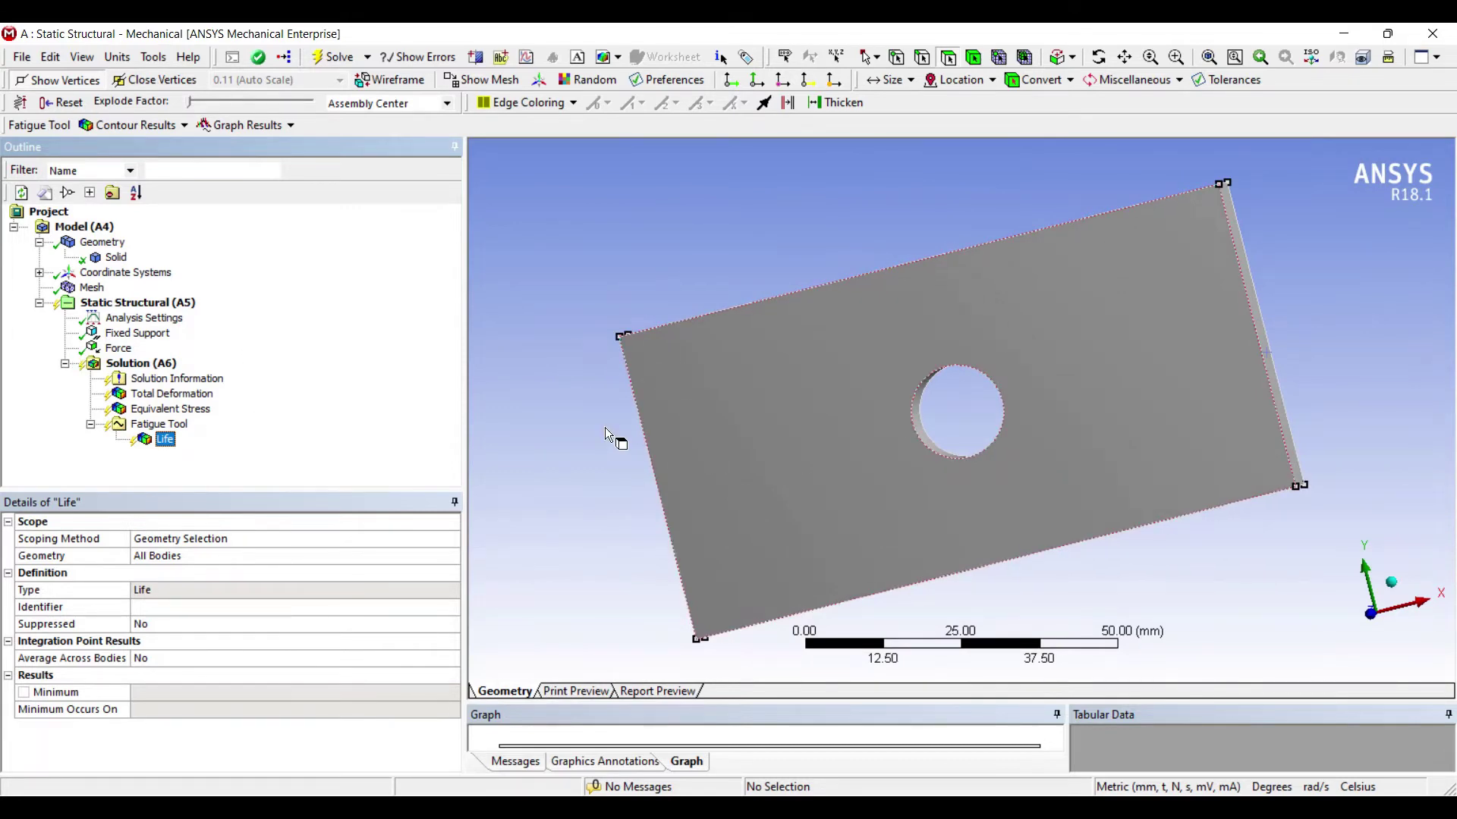
Add a Safety Factor result under the Fatigue Tool
right_click(159, 425)
key("Down")
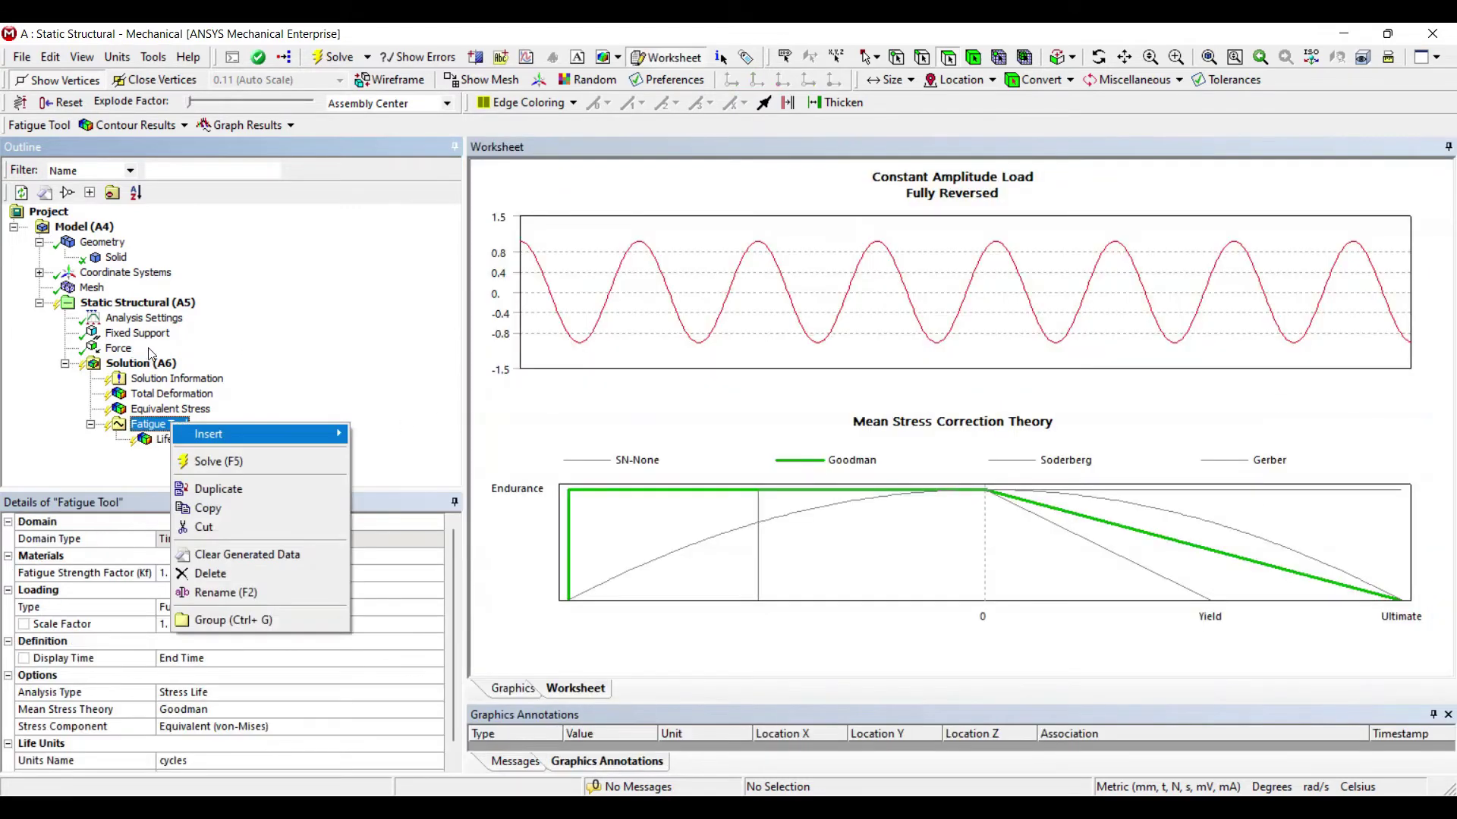
key("Right")
key("Down")
key("Down")
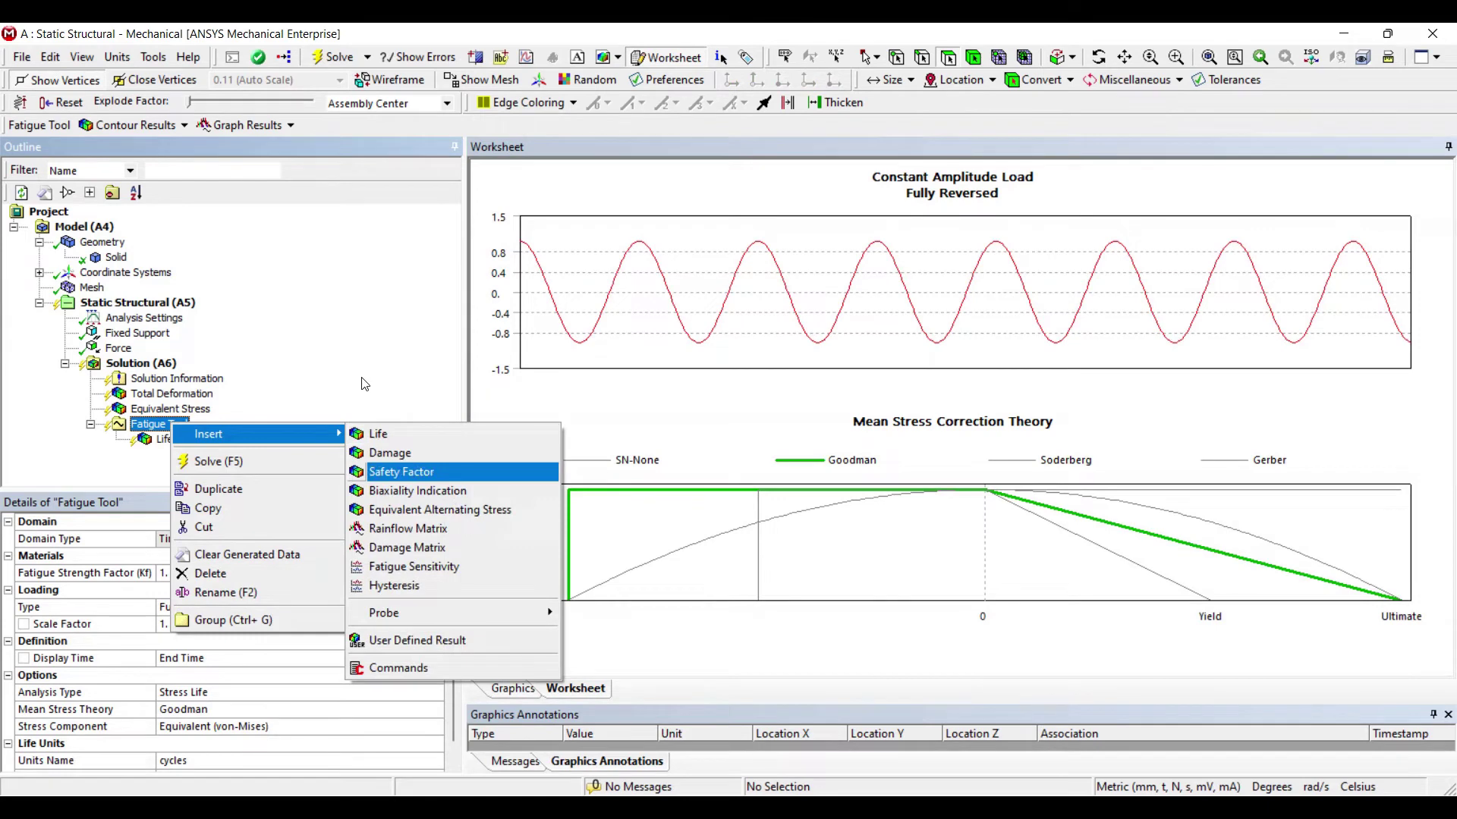
key("Return")
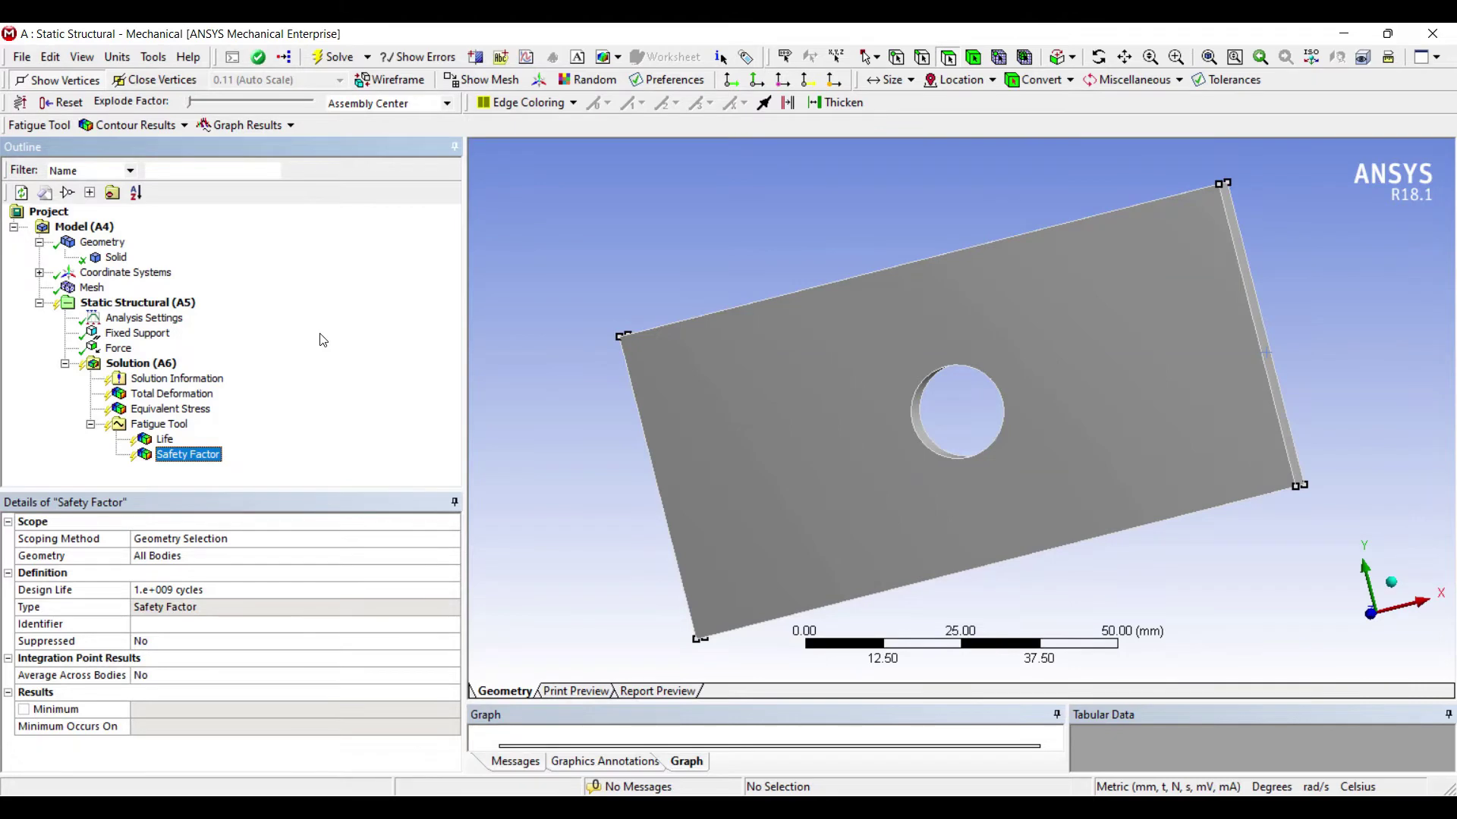
Add a Damage result under the Fatigue Tool
key("Left")
key("shift+F10")
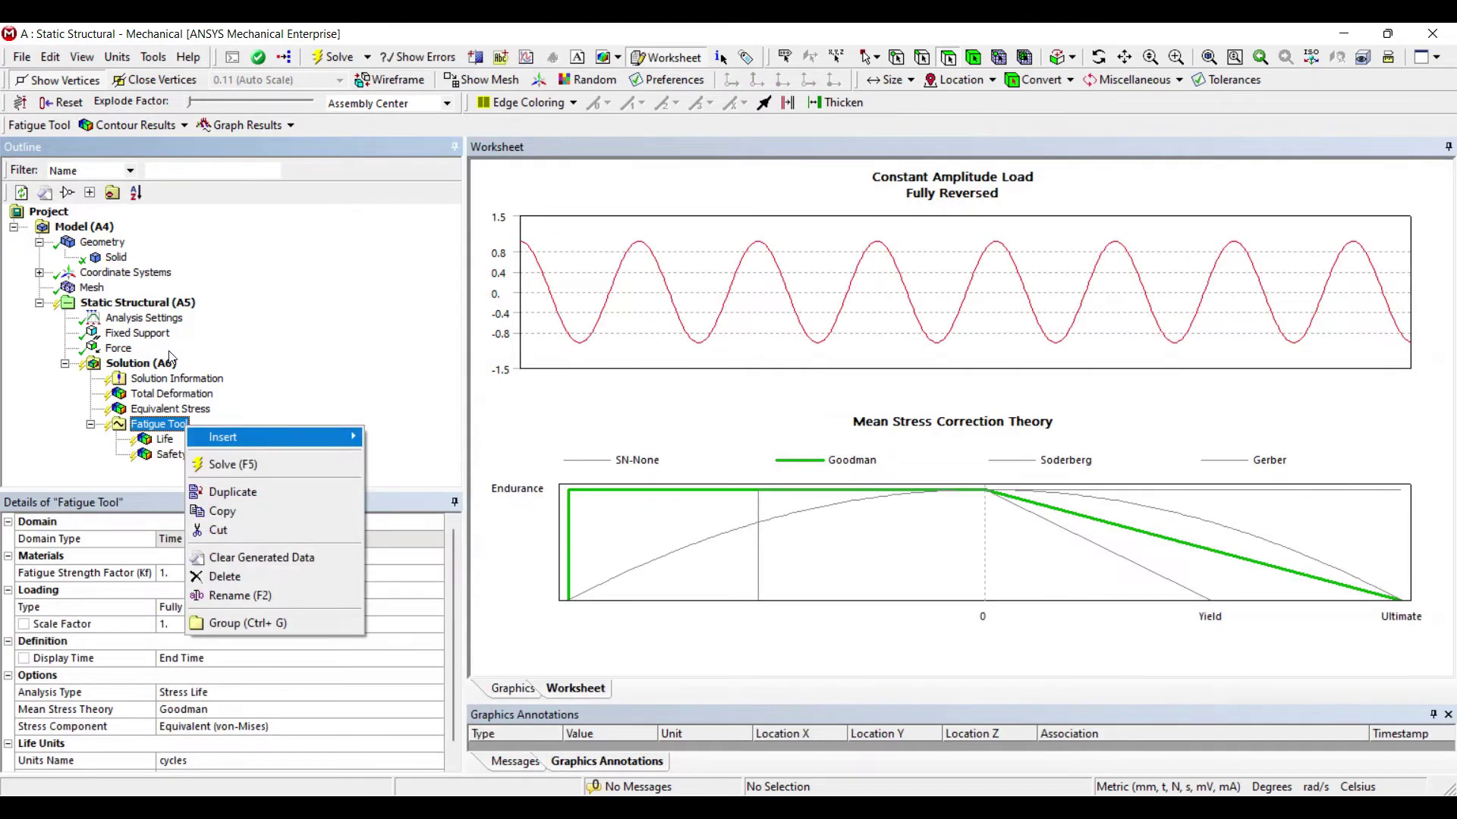
key("Right")
key("Down")
key("Up")
key("Right")
key("Down")
key("Down")
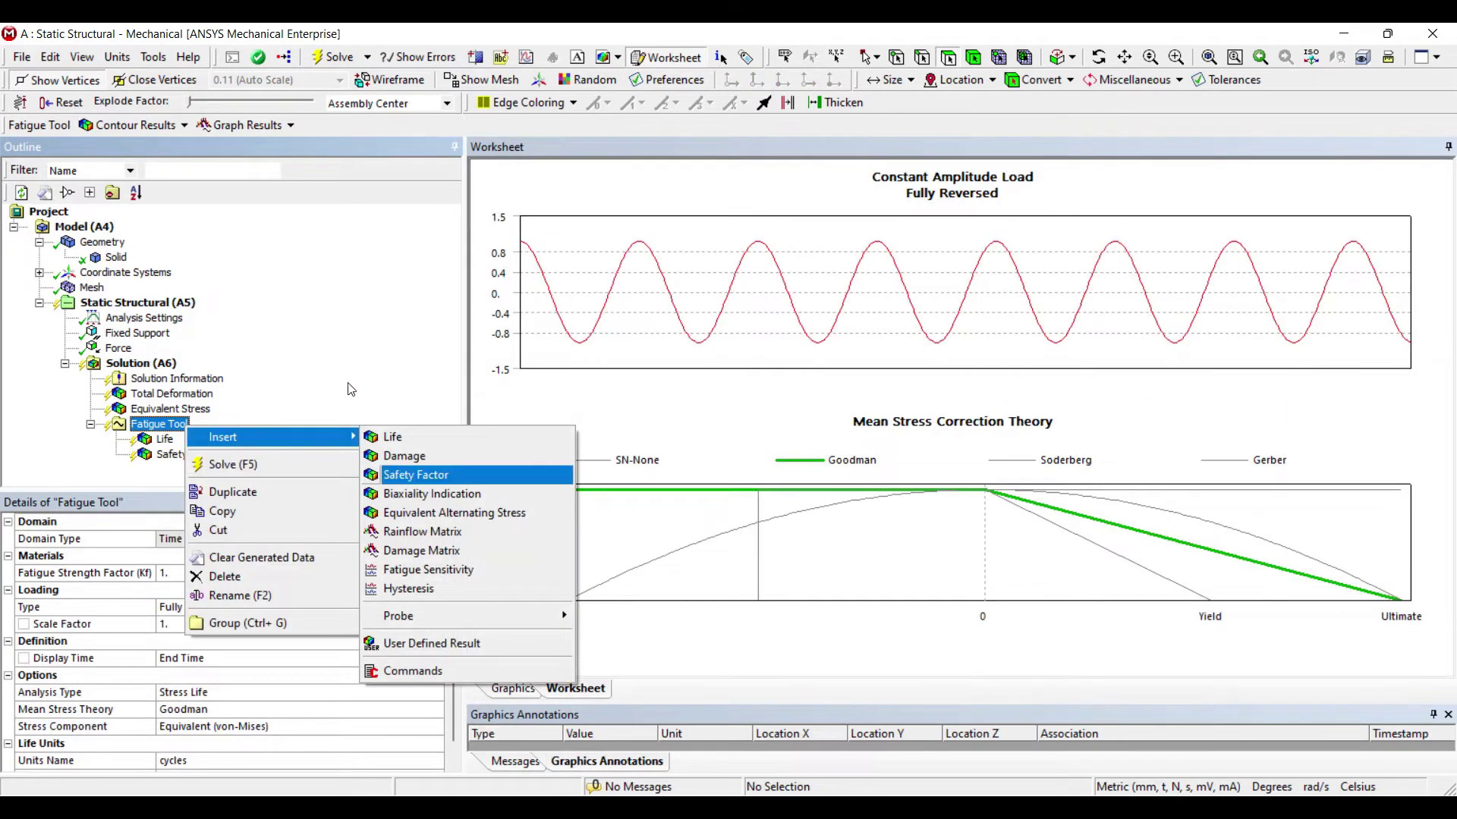
key("Up")
key("Return")
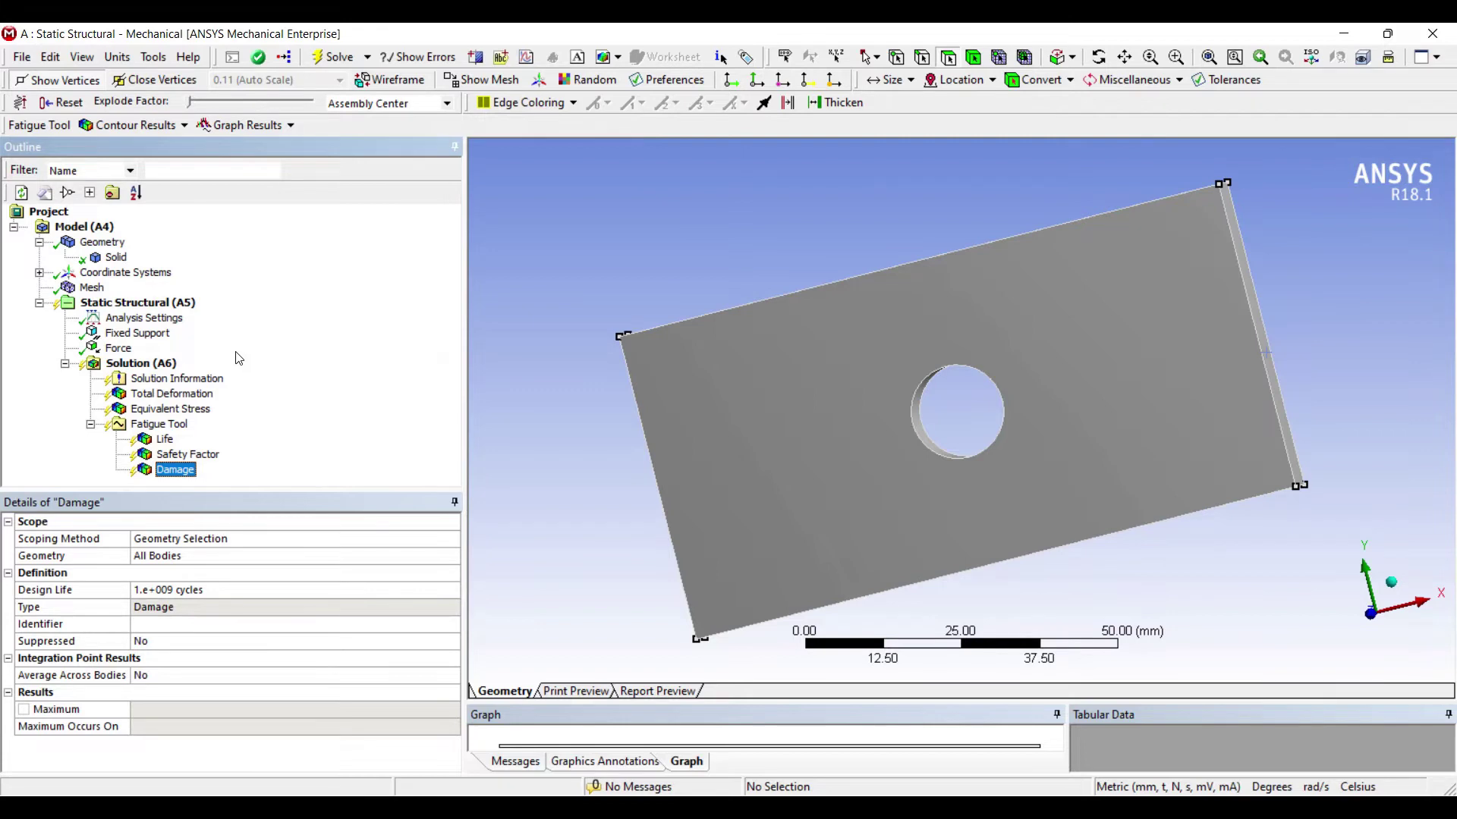
Solve the static structural analysis and display the Total Deformation result
left_click(142, 364)
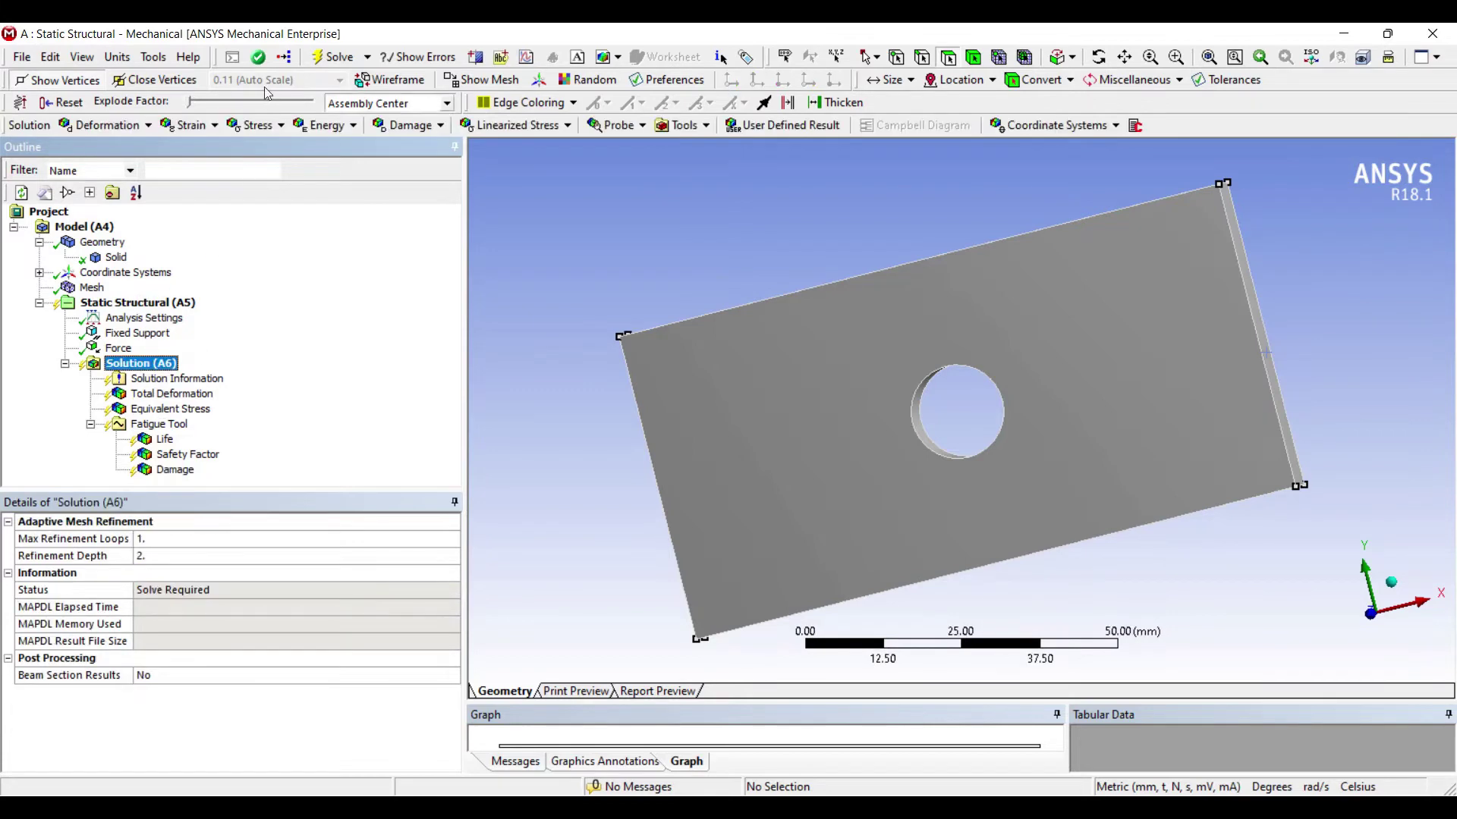
left_click(334, 57)
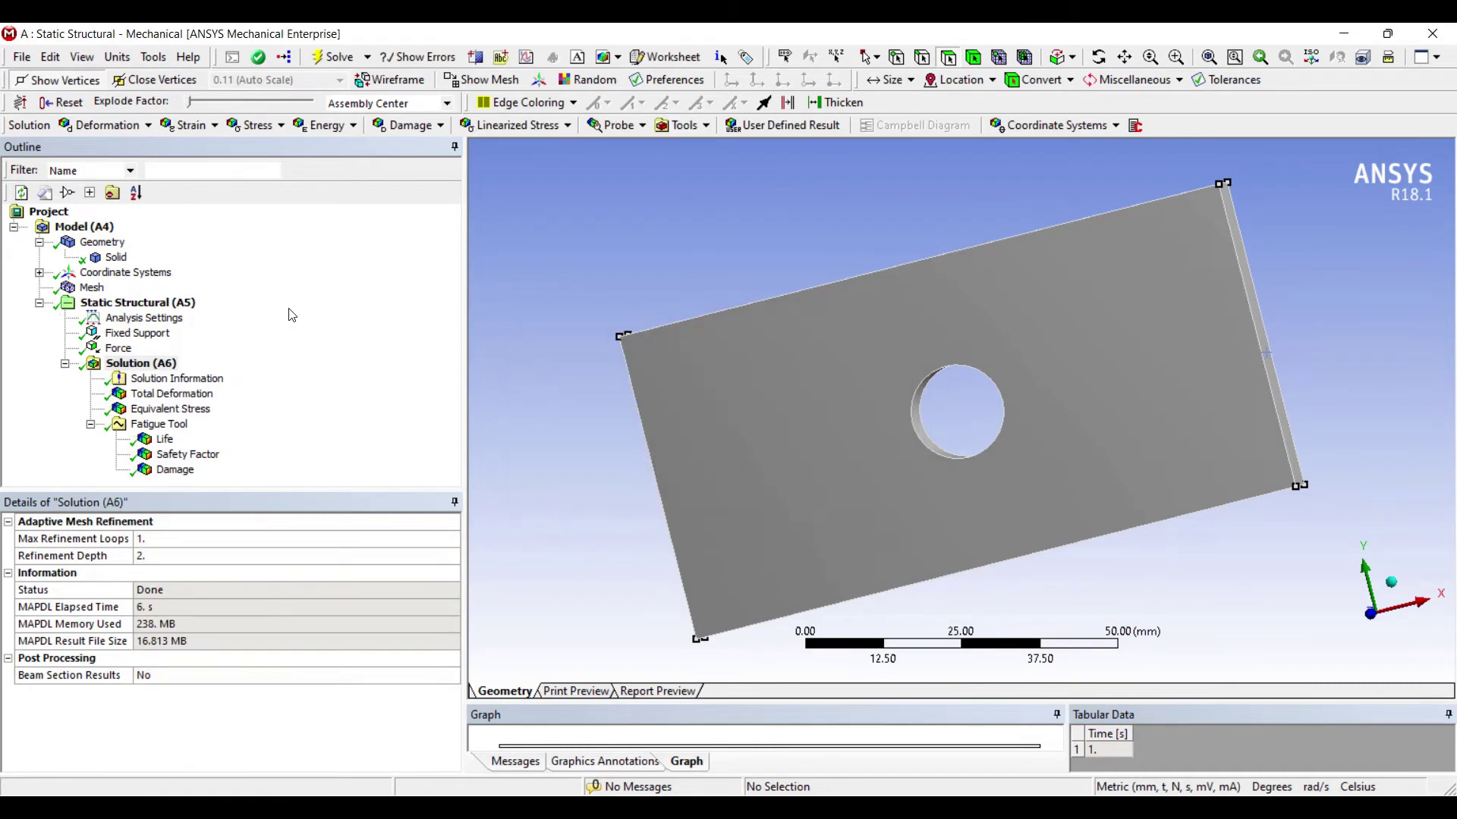
left_click(172, 394)
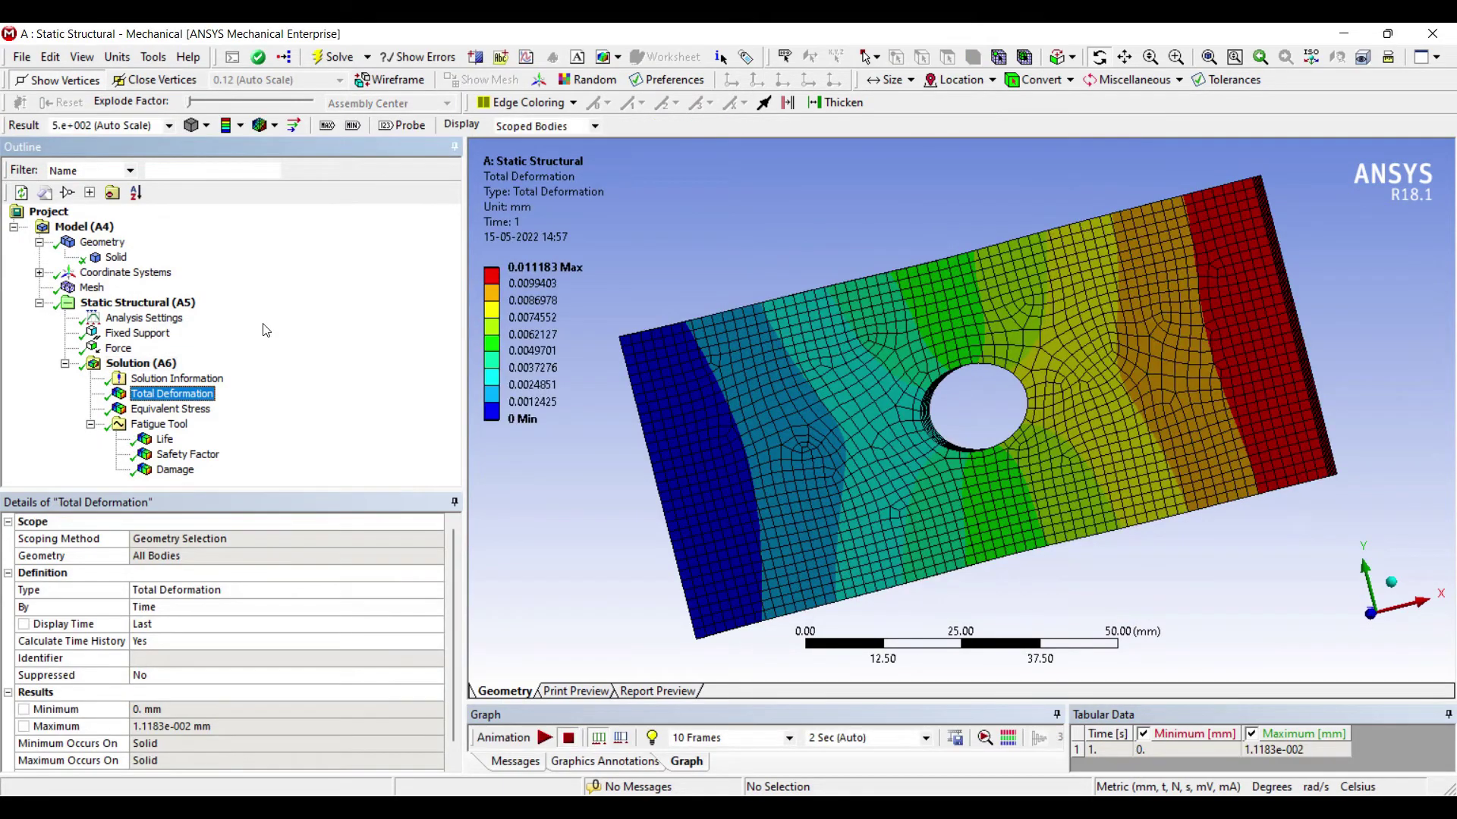
Play and pause the Total Deformation animation, and display the Equivalent Stress result
left_click_drag(667, 404, 639, 395)
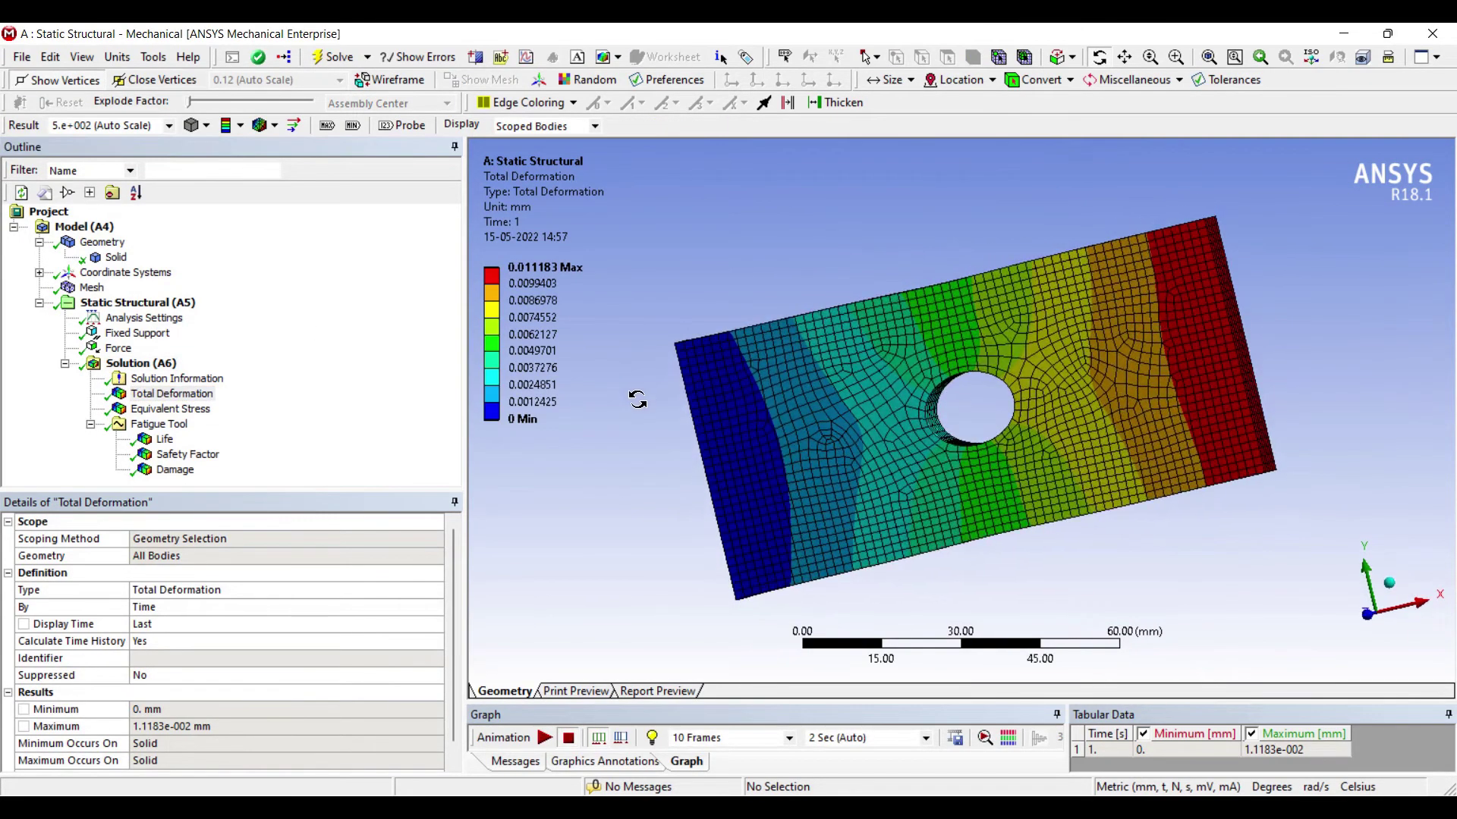
left_click(544, 737)
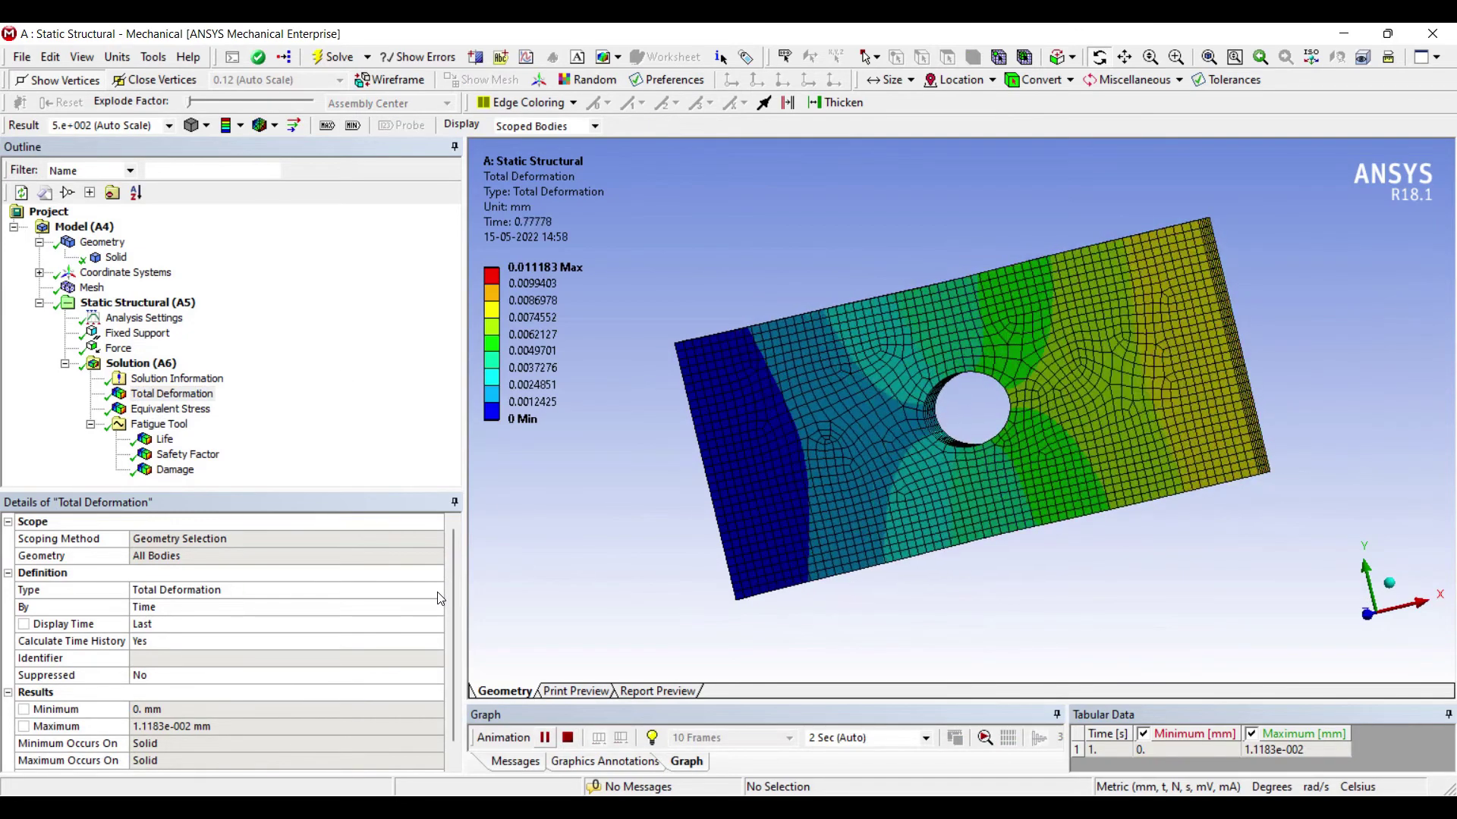
left_click(544, 737)
left_click(170, 409)
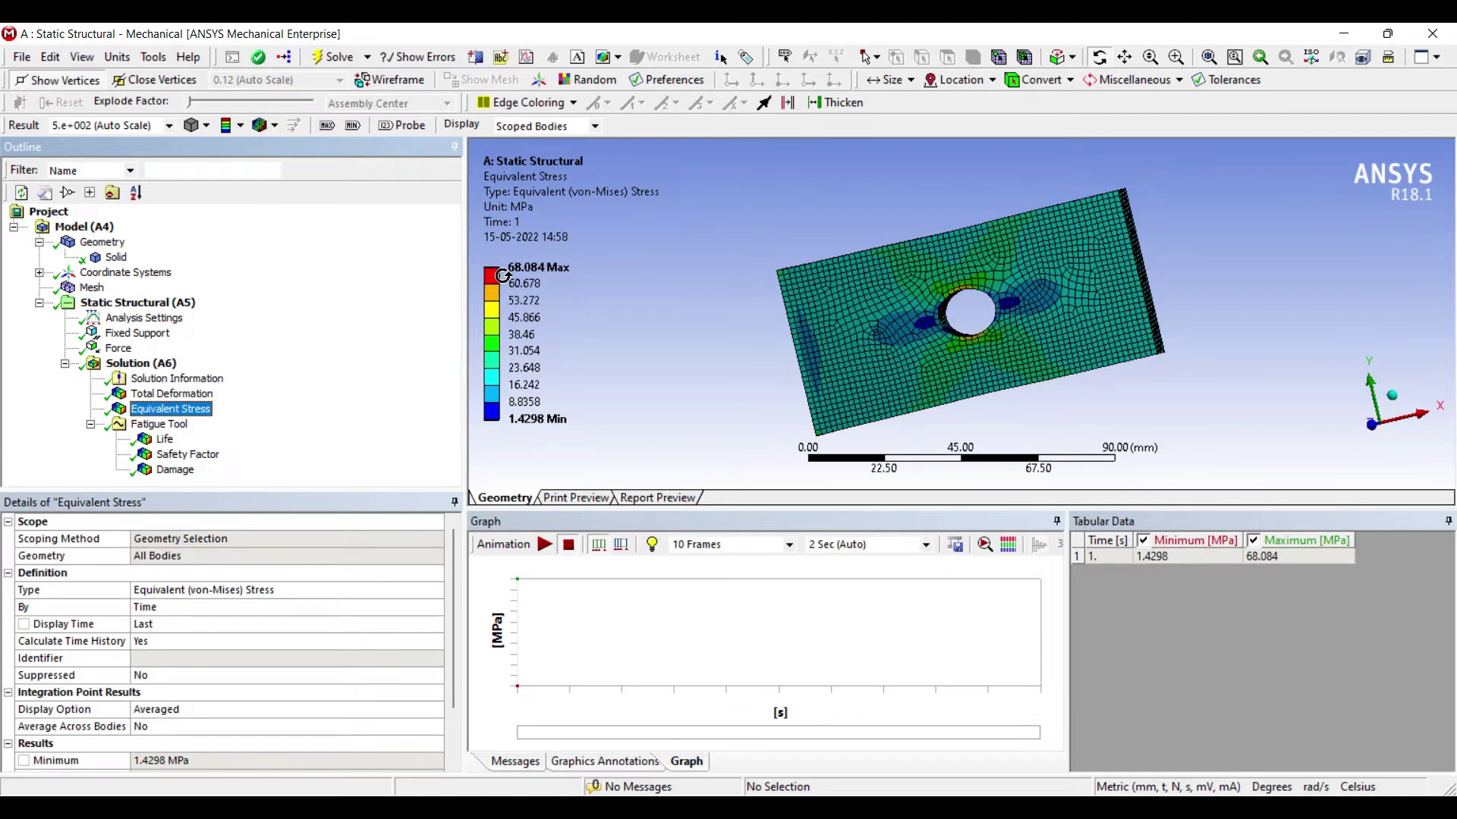
Examine the Life, Safety Factor and Damage contour results under the Fatigue Tool, ending on Life
key("Down")
key("Down")
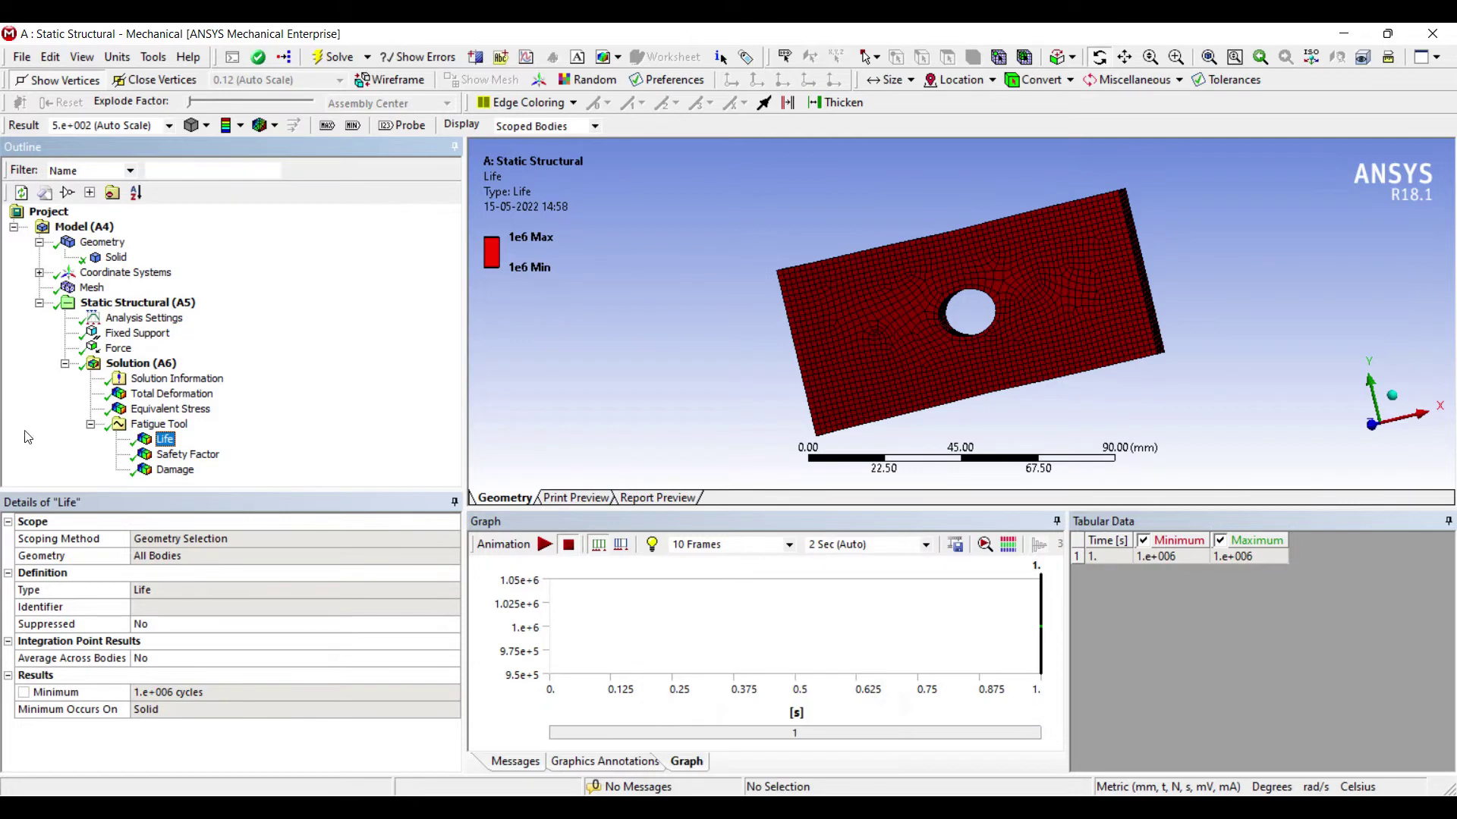
key("Down")
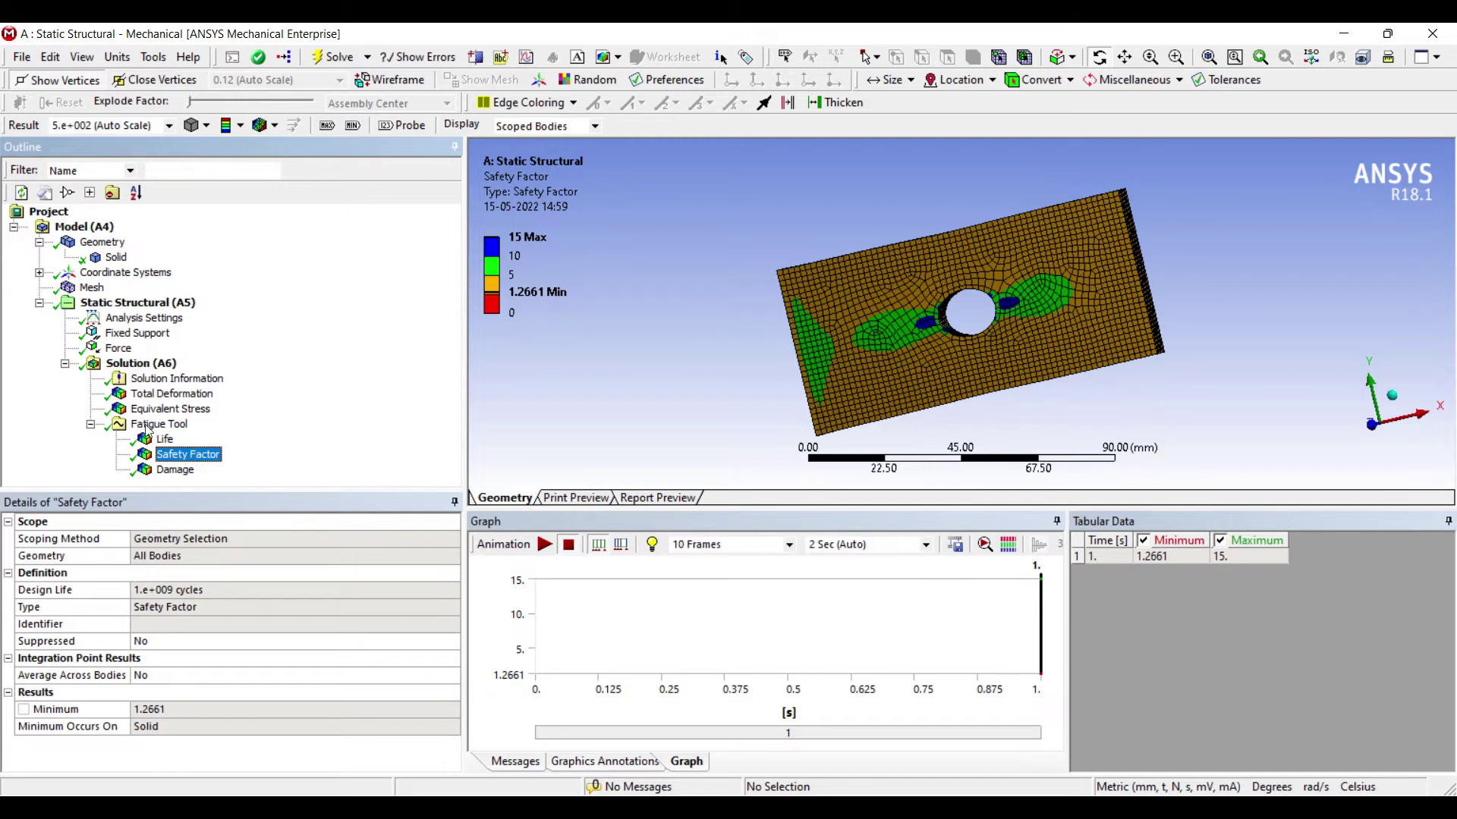
key("Down")
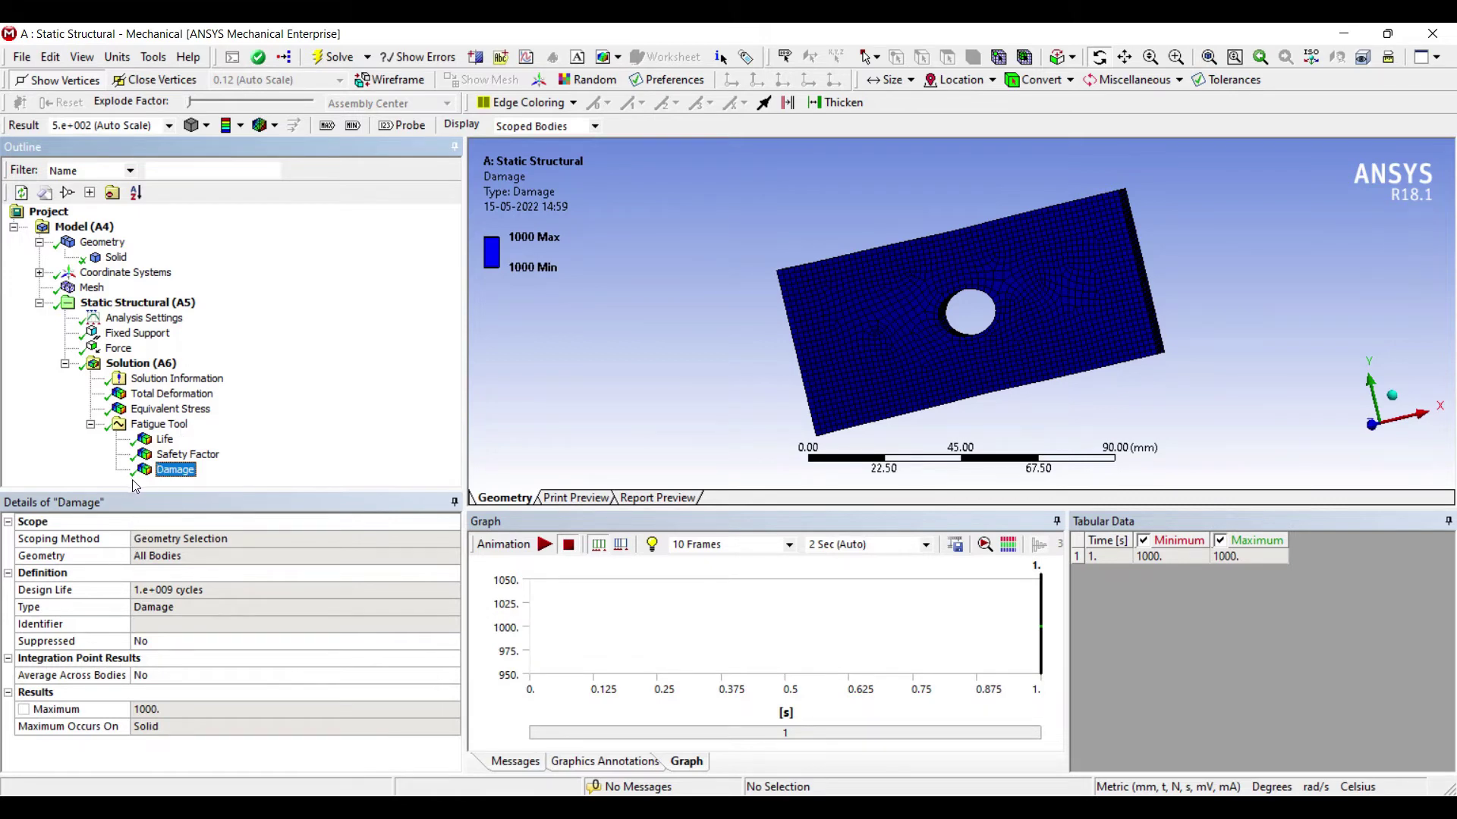
left_click(148, 439)
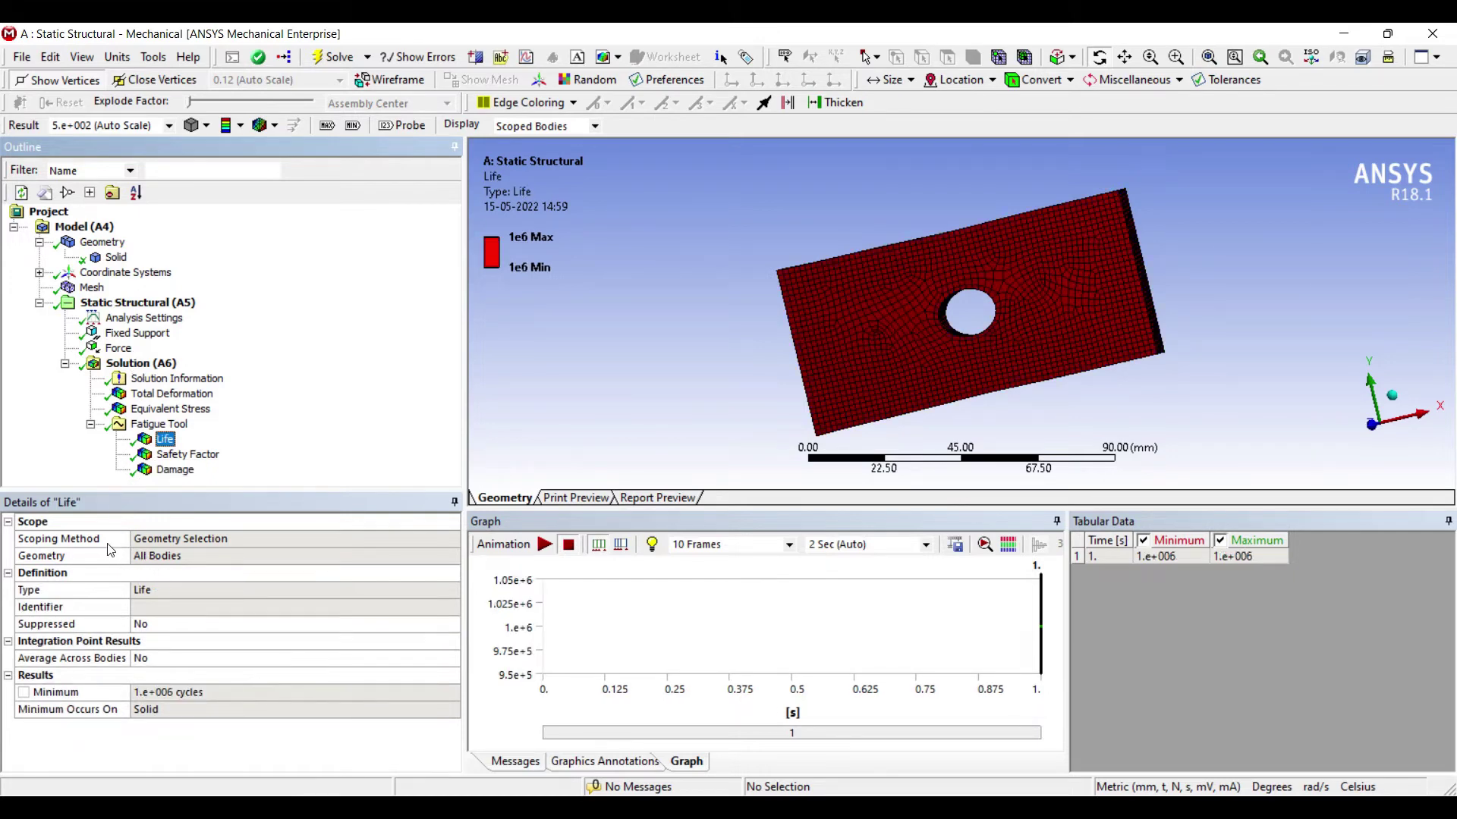
key("Down")
key("Down")
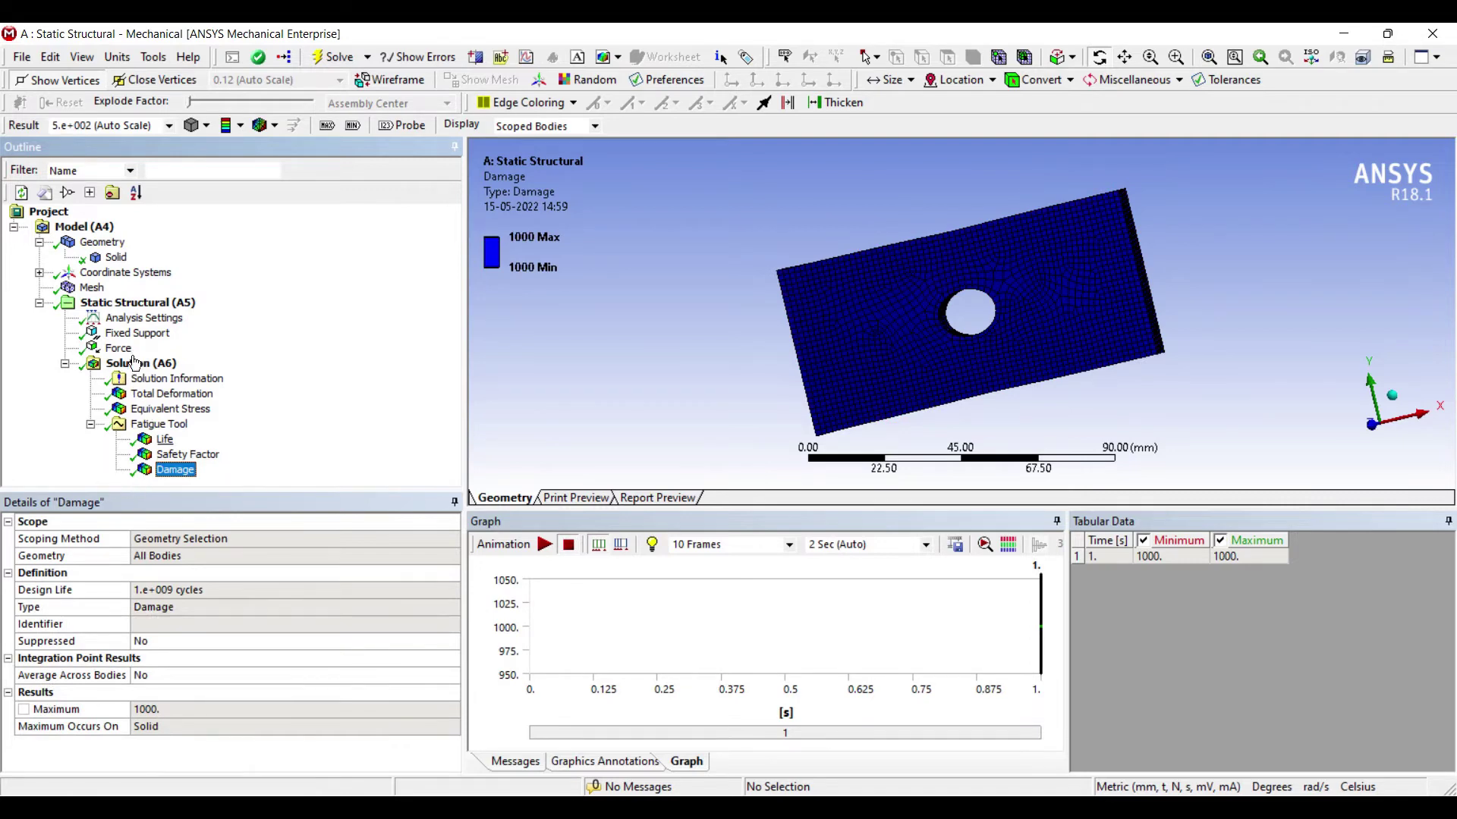
key("Up")
key("Up")
key("Down")
key("Down")
left_click(140, 442)
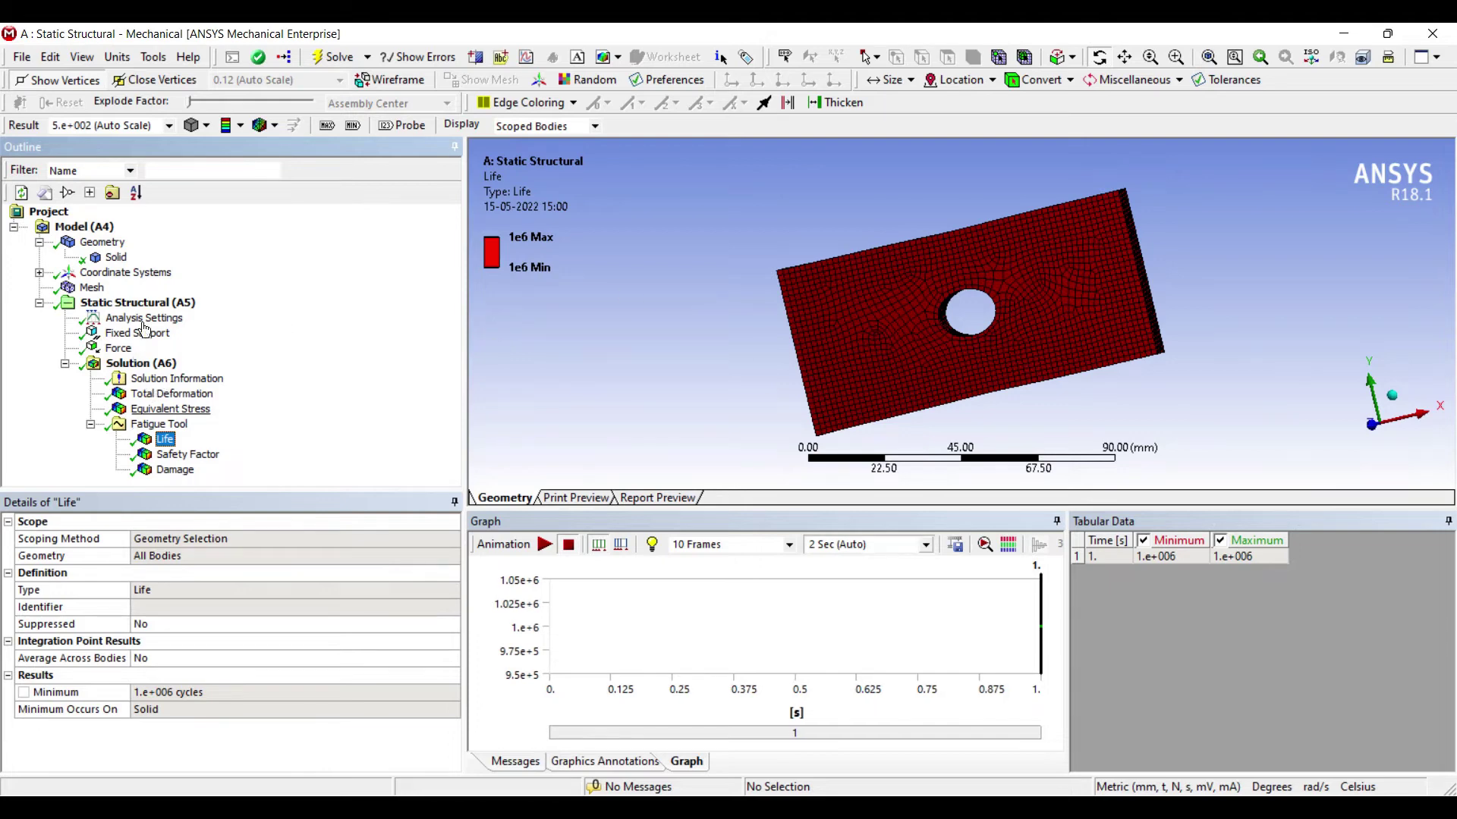
Set the X component of the applied Force to 100000 N
left_click(118, 348)
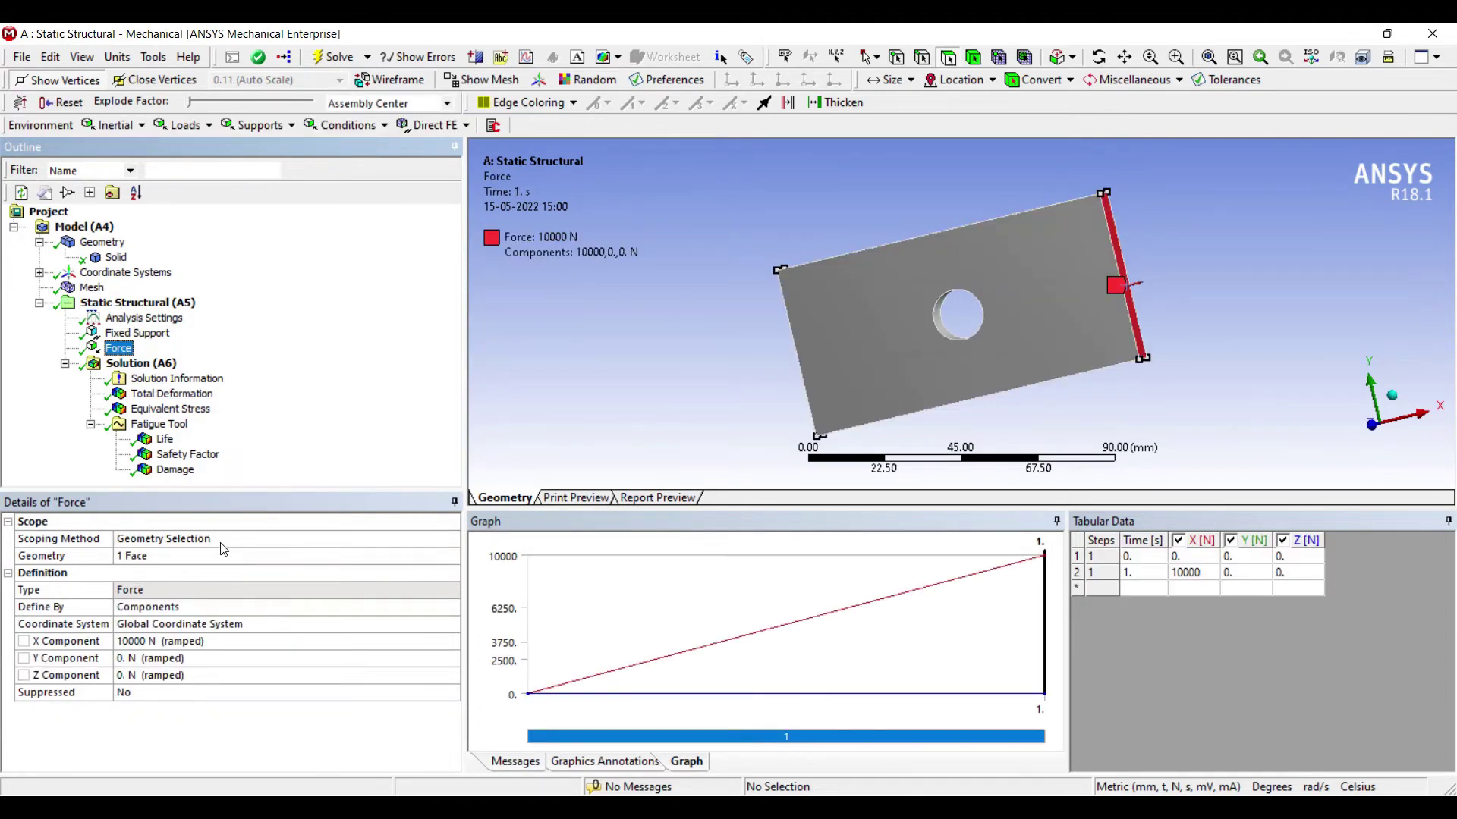
left_click(126, 521)
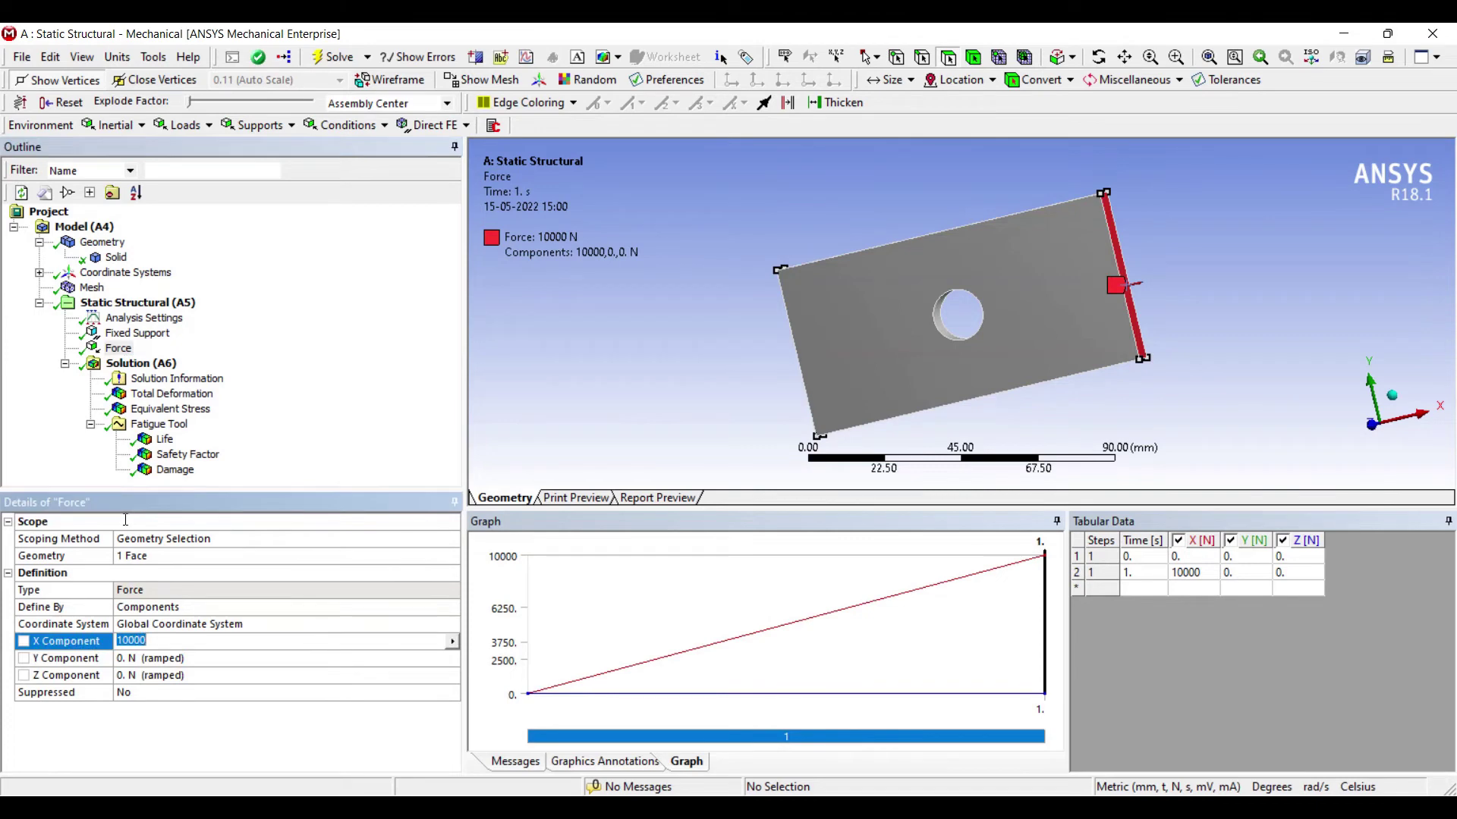
type("100000")
key("Return")
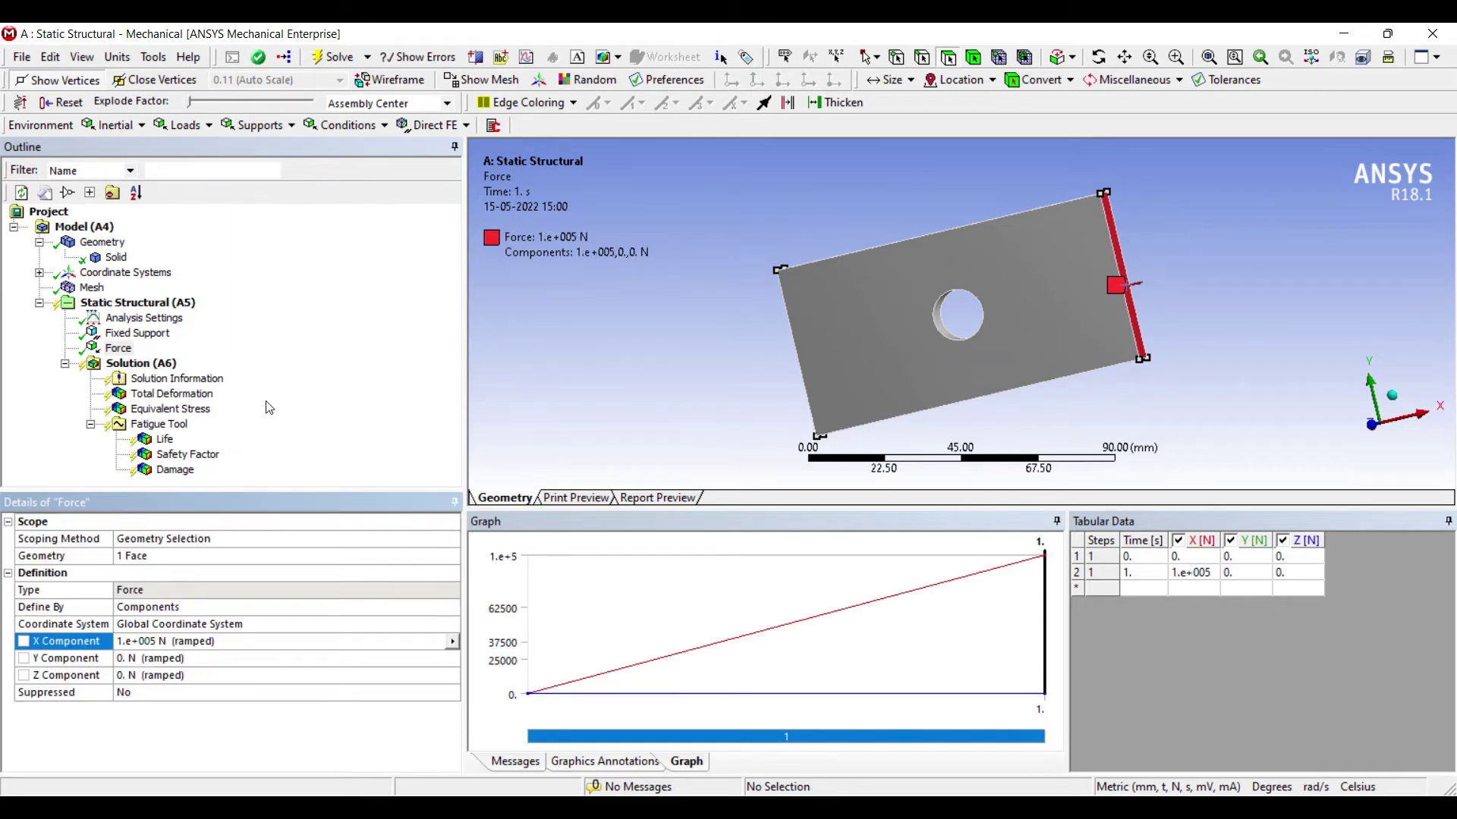
Solve the analysis with the changed force and display the Total Deformation and Equivalent Stress results
key("Down")
left_click(334, 57)
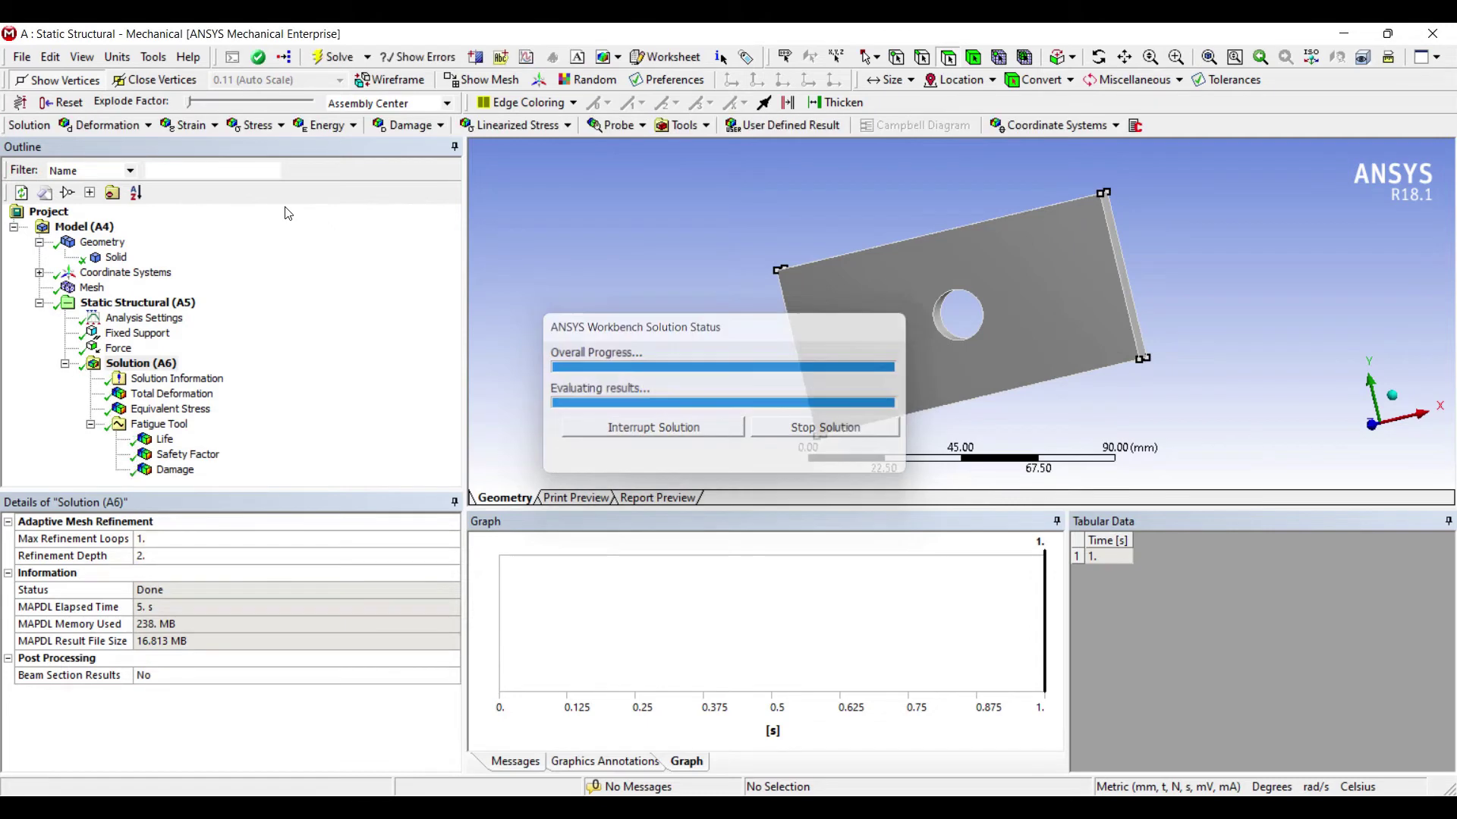
left_click(171, 394)
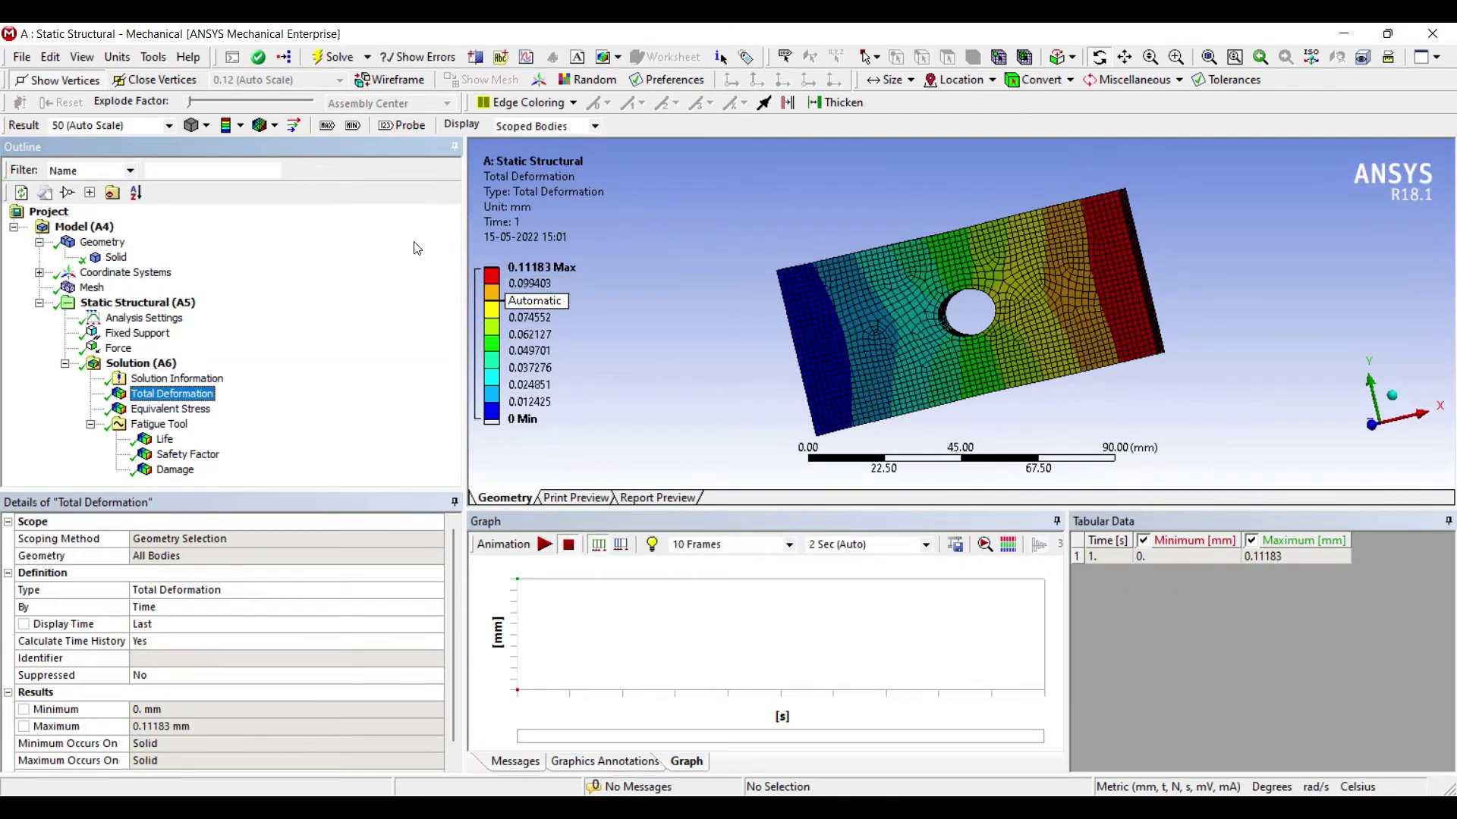
key("Down")
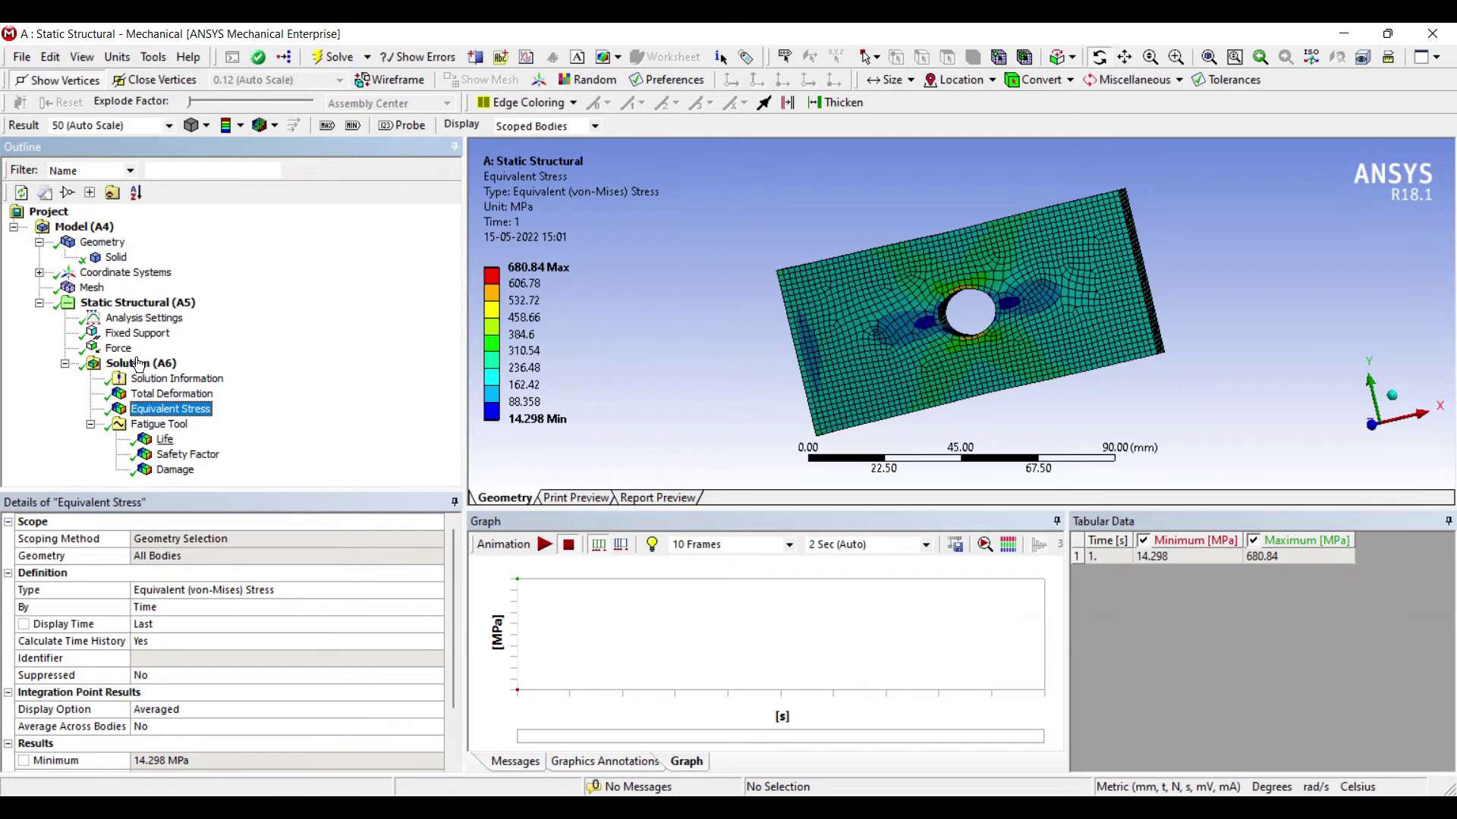
Compare the Life, Safety Factor and Damage results for the 100000 N load, ending on Safety Factor
left_click(165, 440)
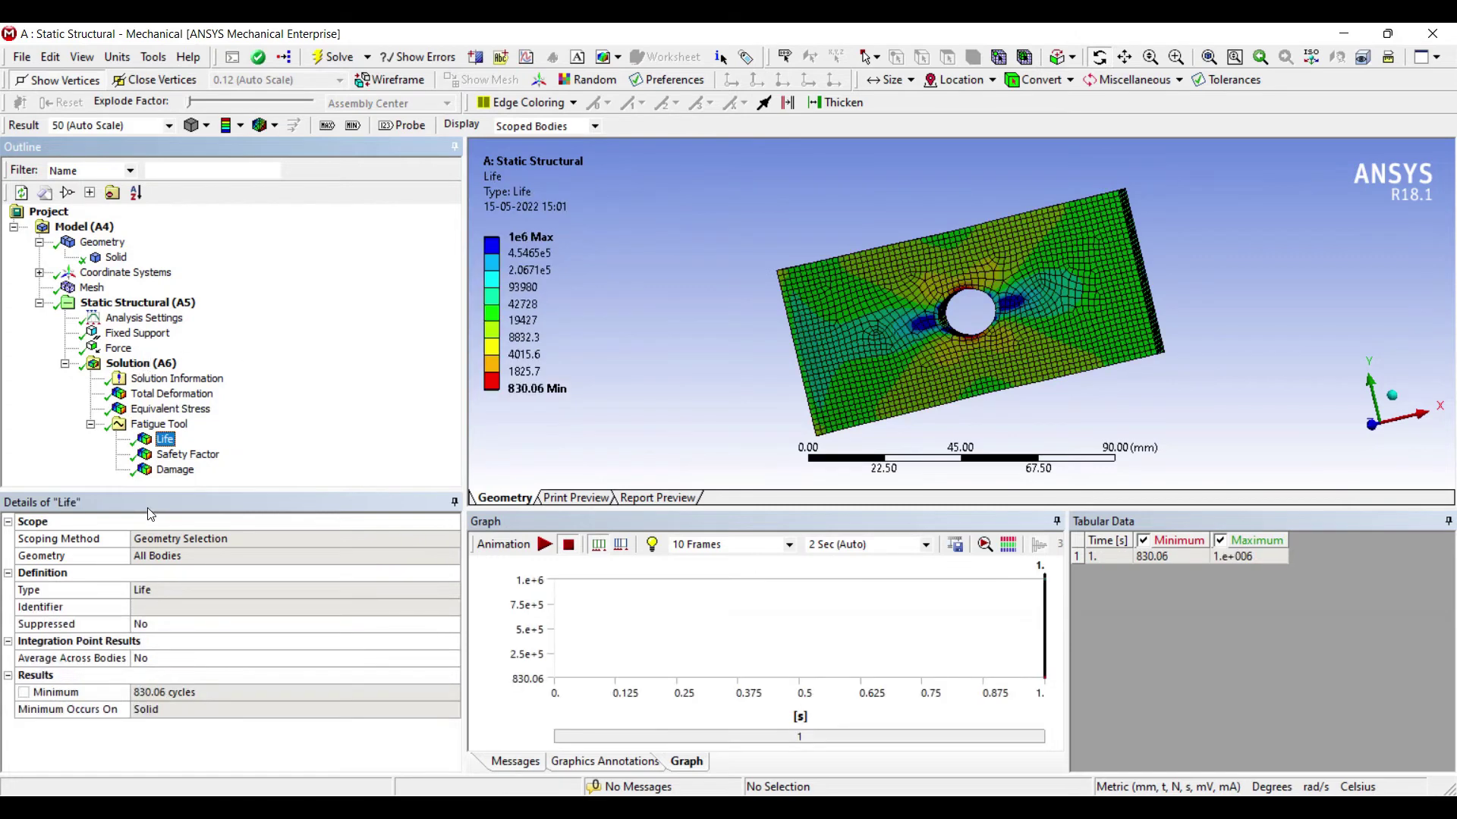
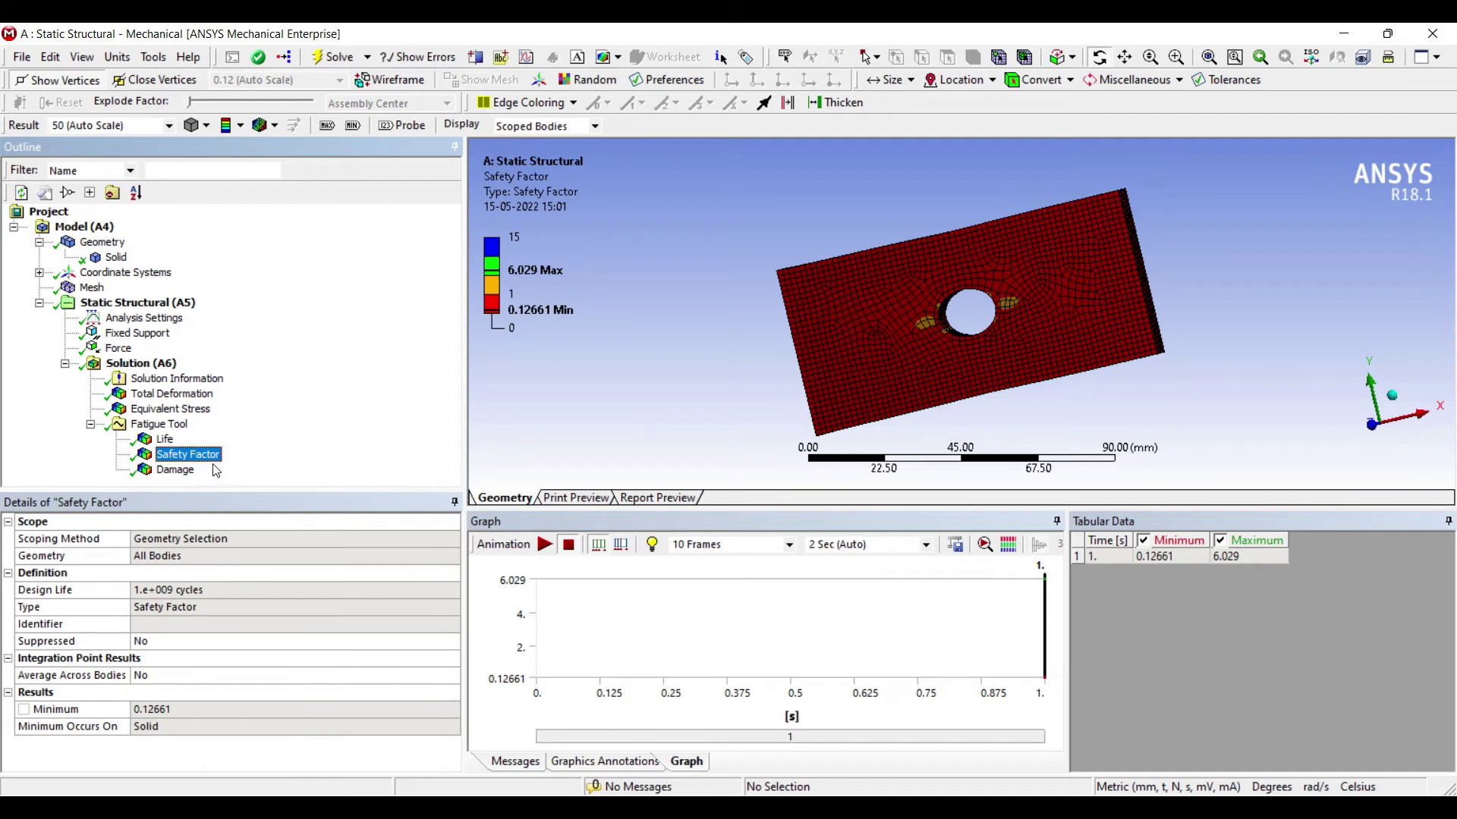
left_click(163, 439)
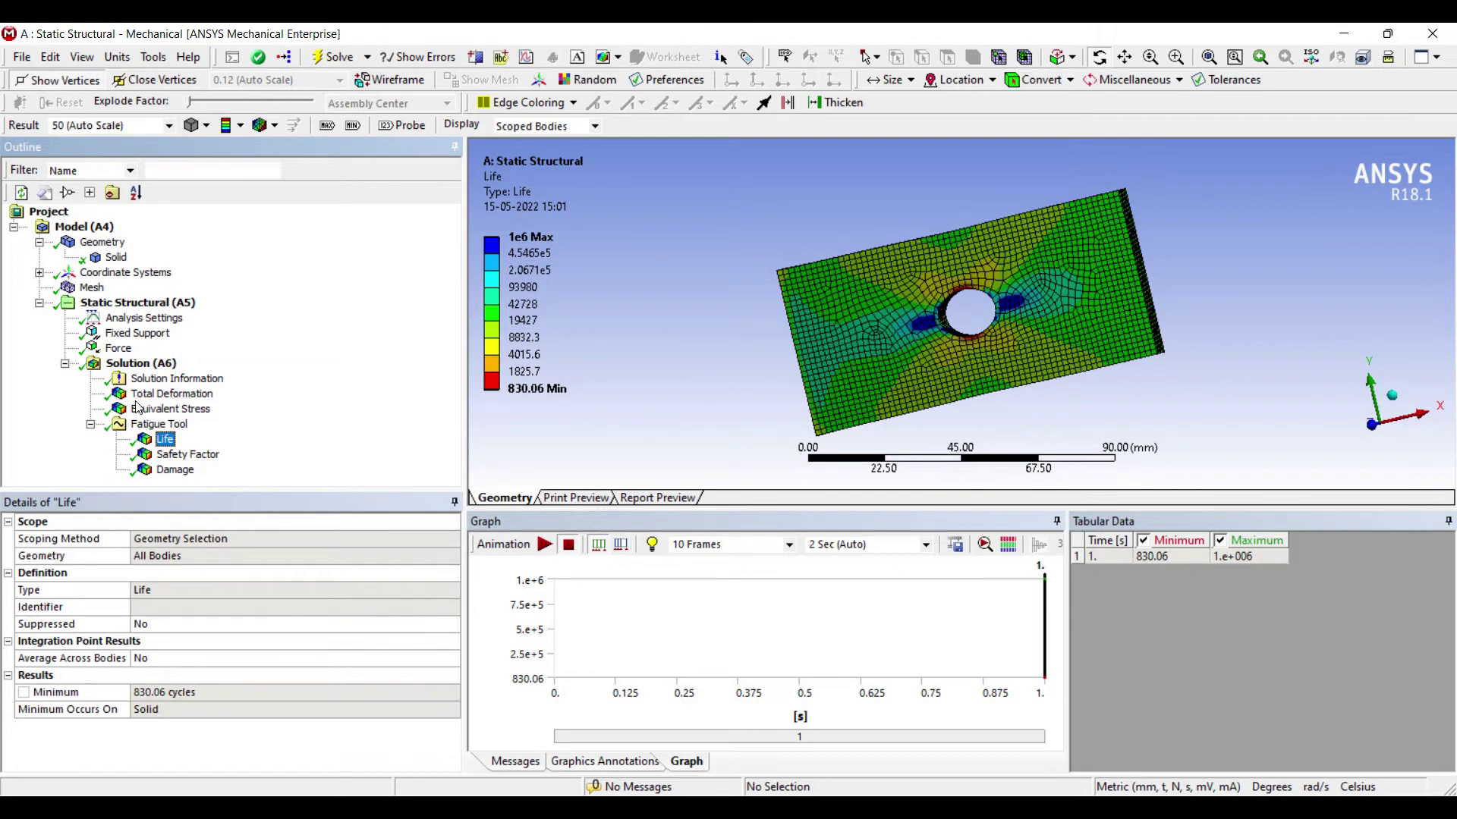
key("End")
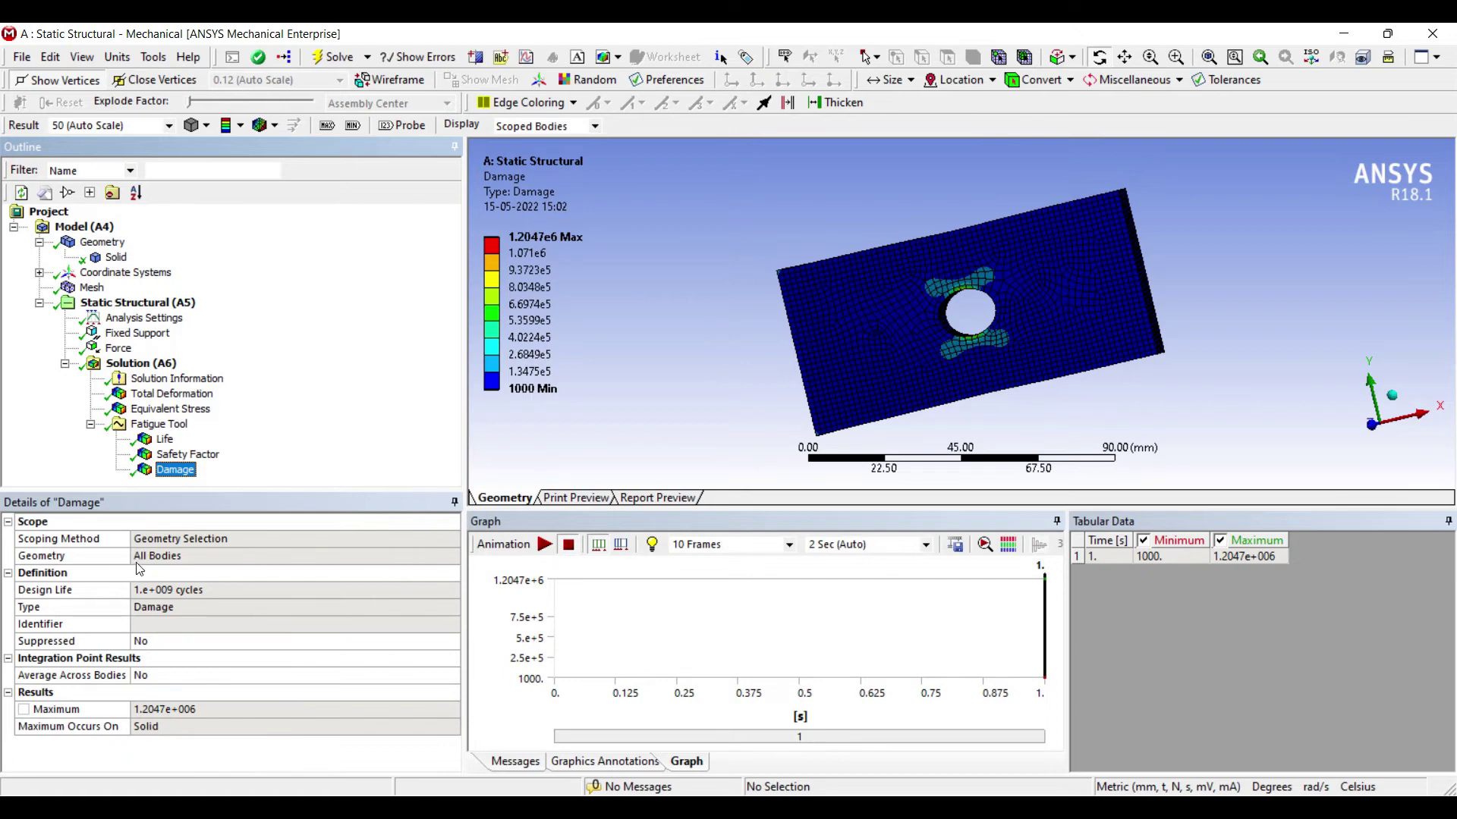
left_click(159, 440)
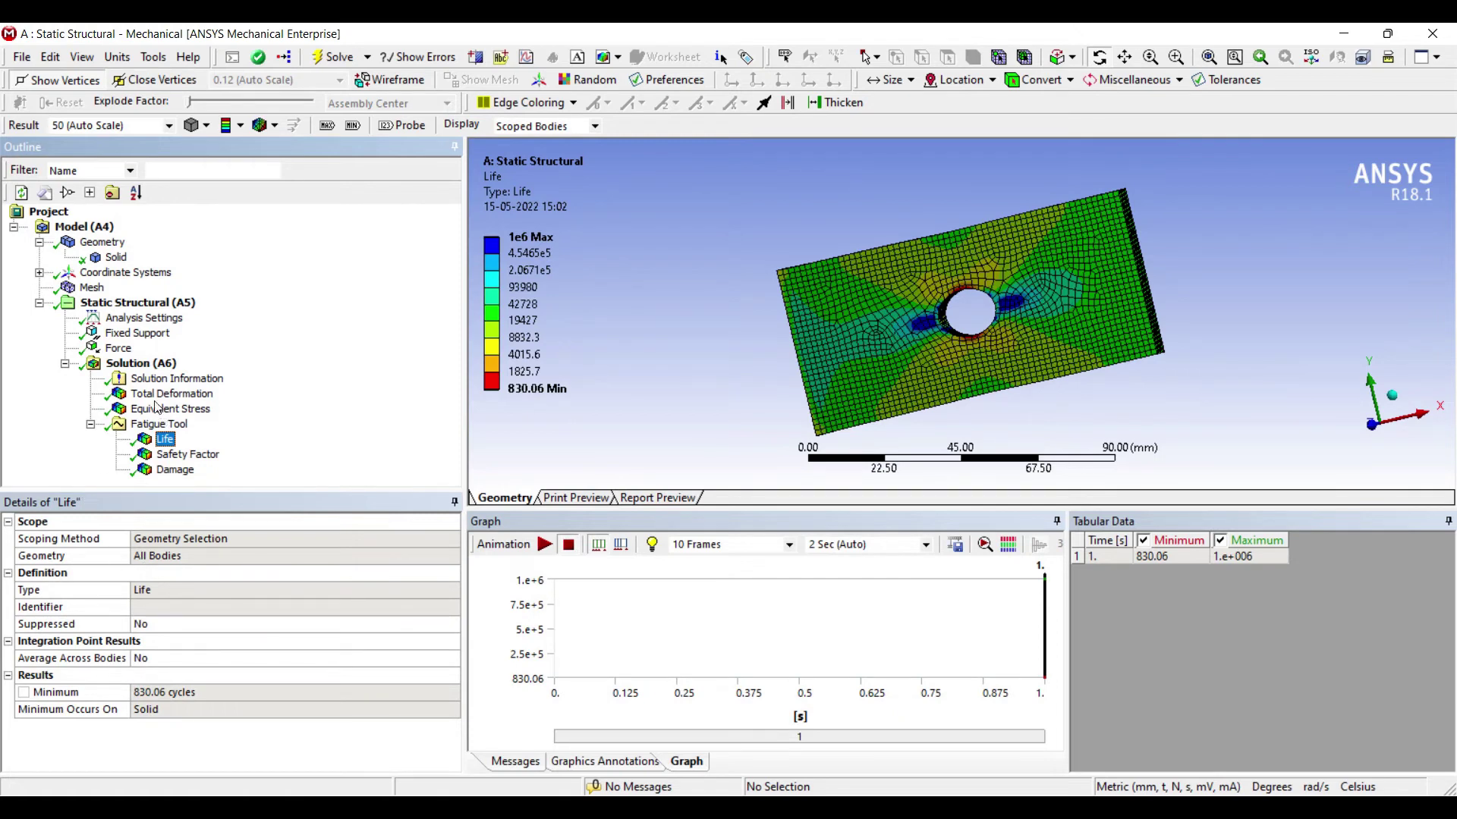
left_click(173, 470)
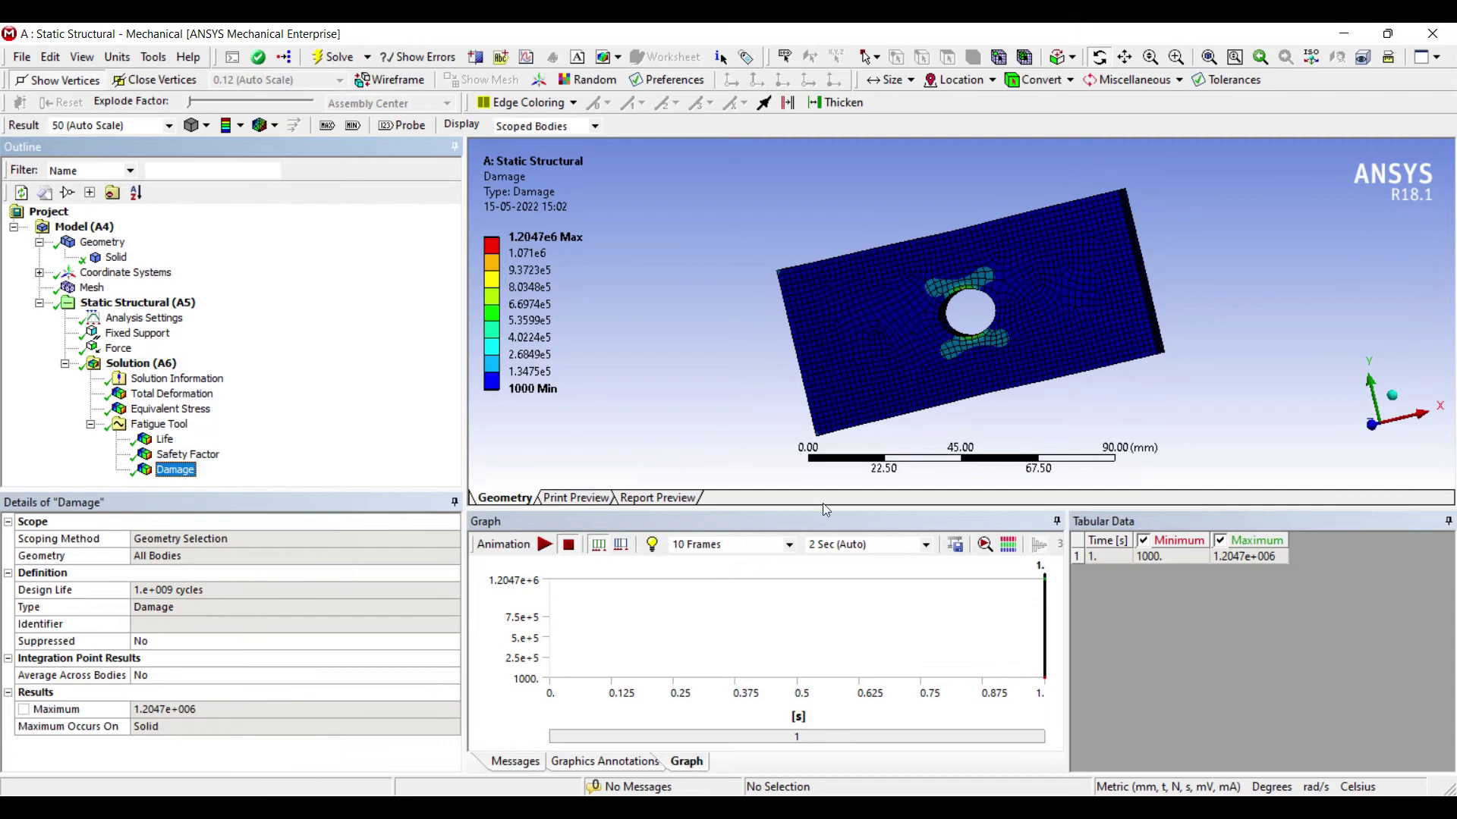
key("Up")
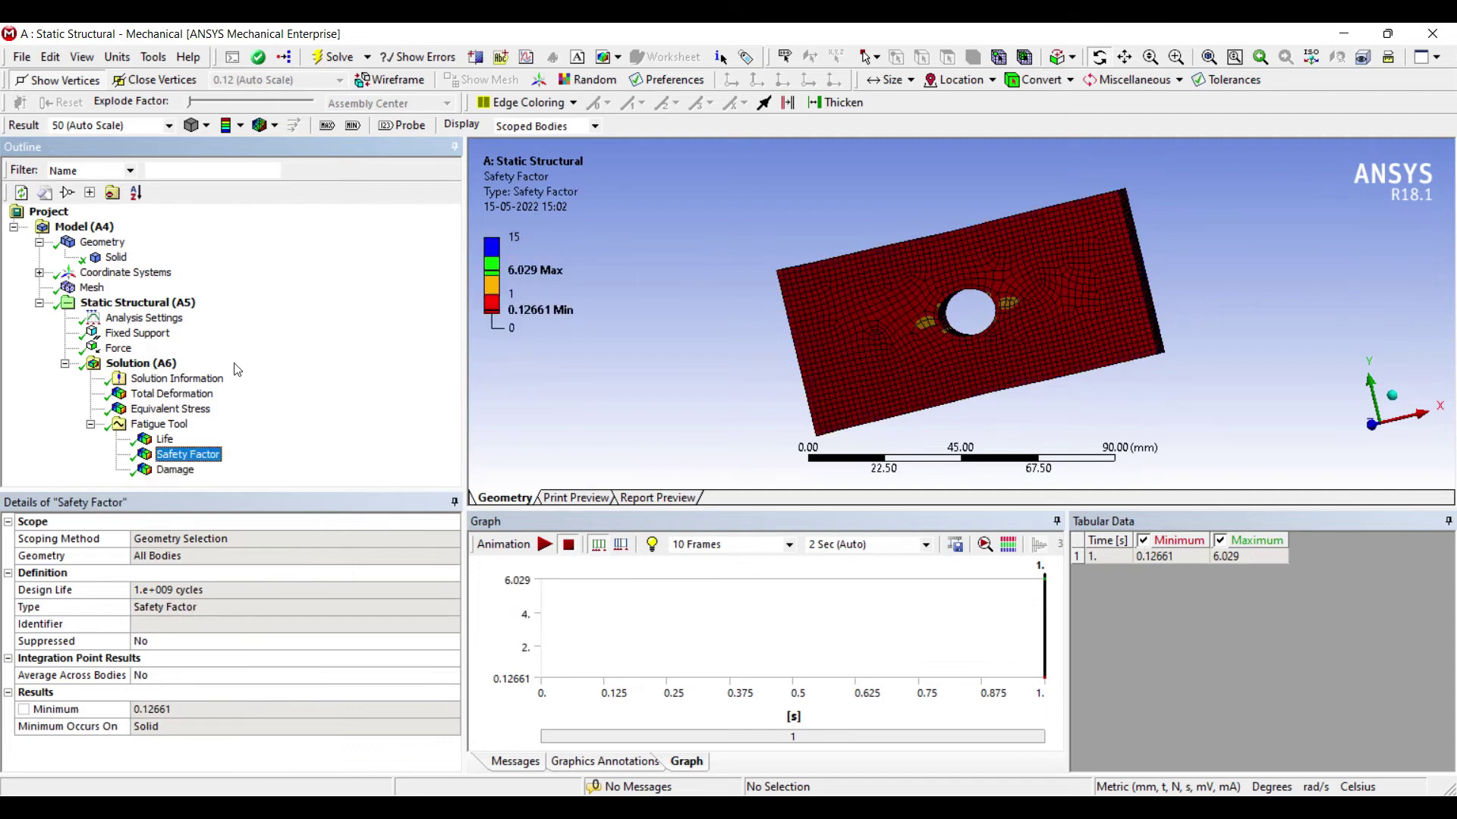
Set the loading type of the Fatigue Tool to Zero-Based
key("Up")
key("Up")
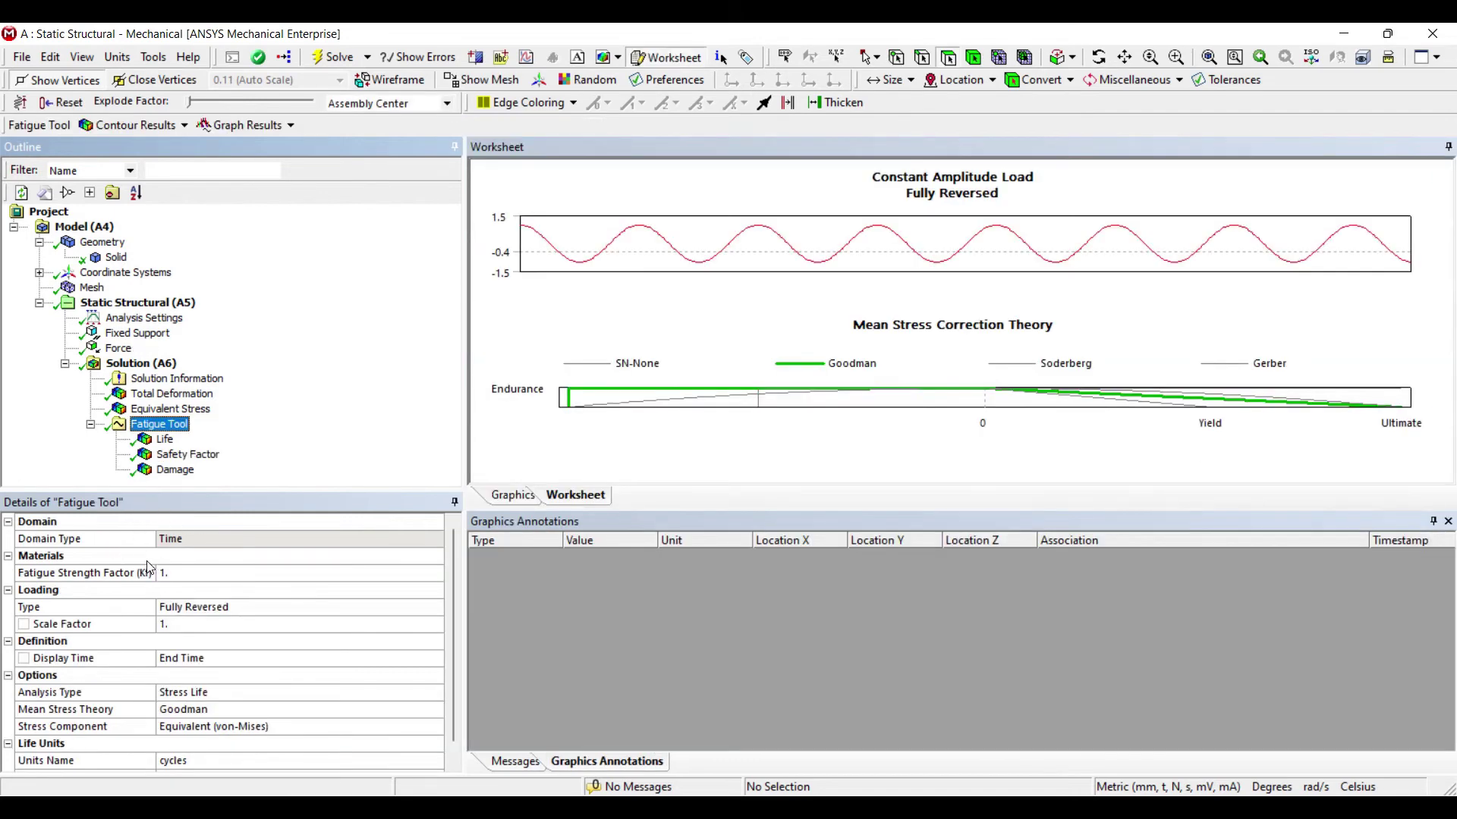
left_click(183, 497)
key("alt+Down")
key("Down")
key("Up")
key("Up")
key("Return")
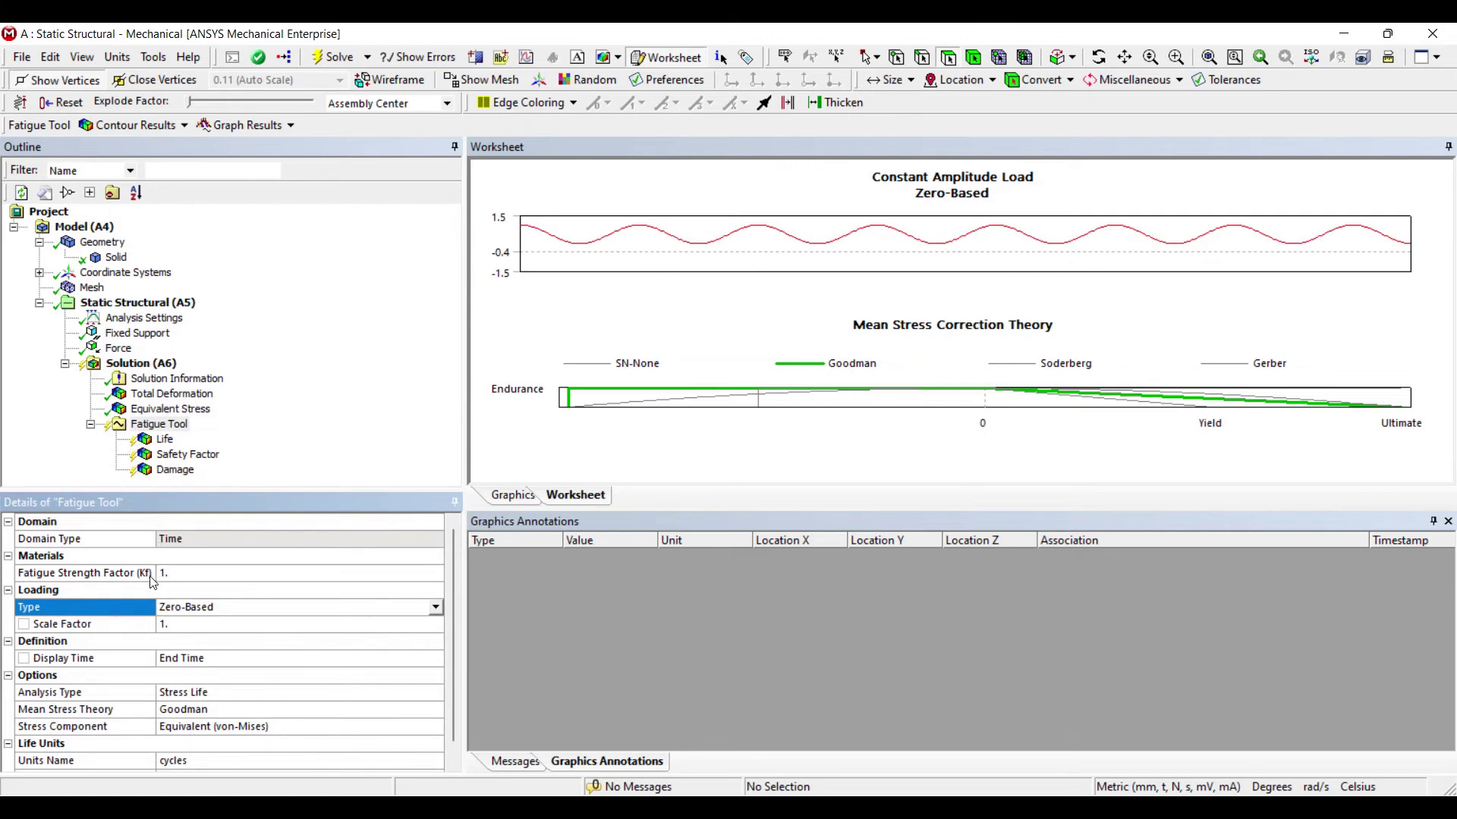
Solve again with zero-based fatigue loading and display the Total Deformation and Equivalent Stress results
left_click(141, 363)
left_click(332, 57)
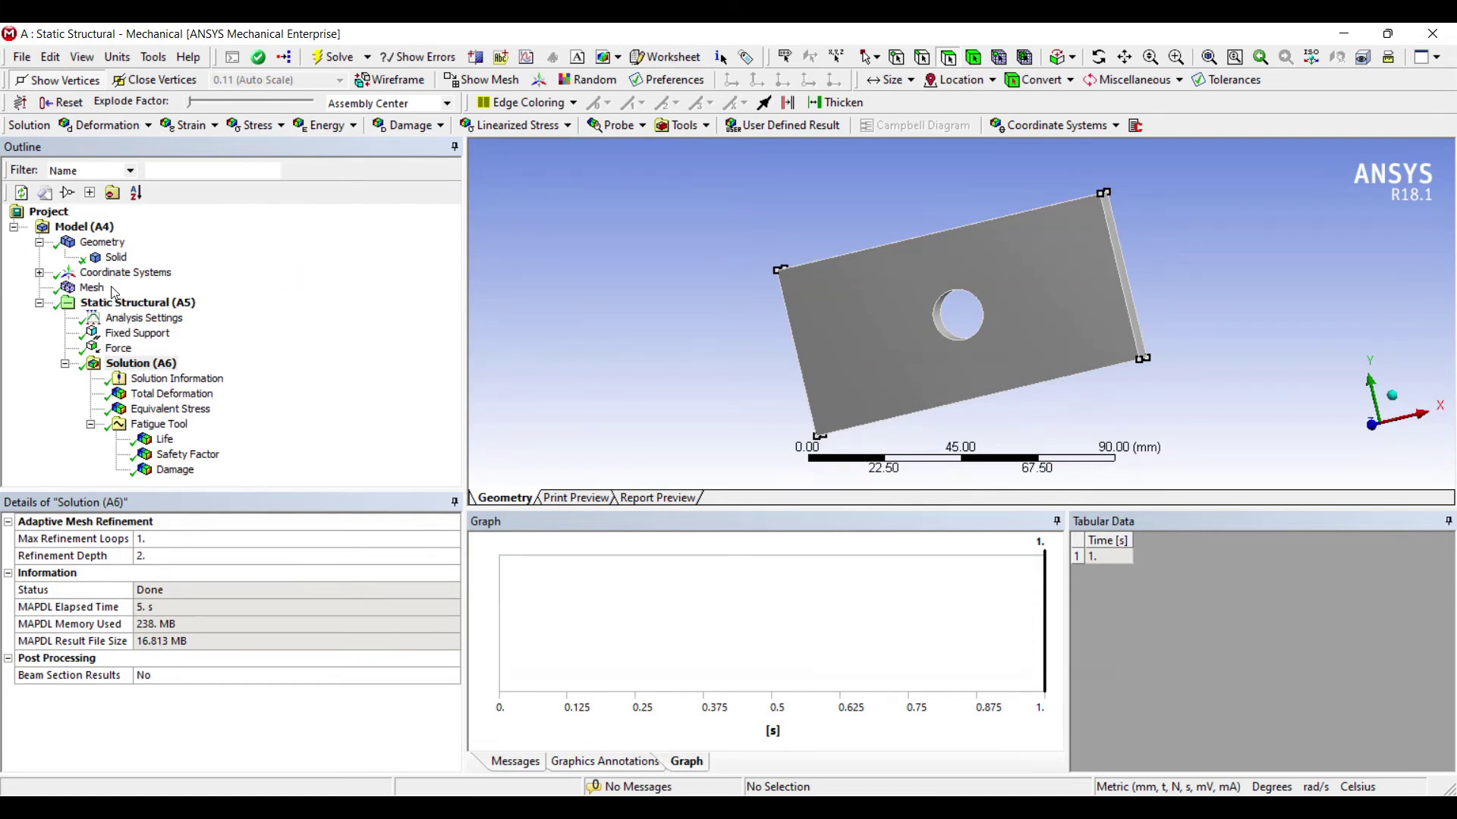
left_click(172, 394)
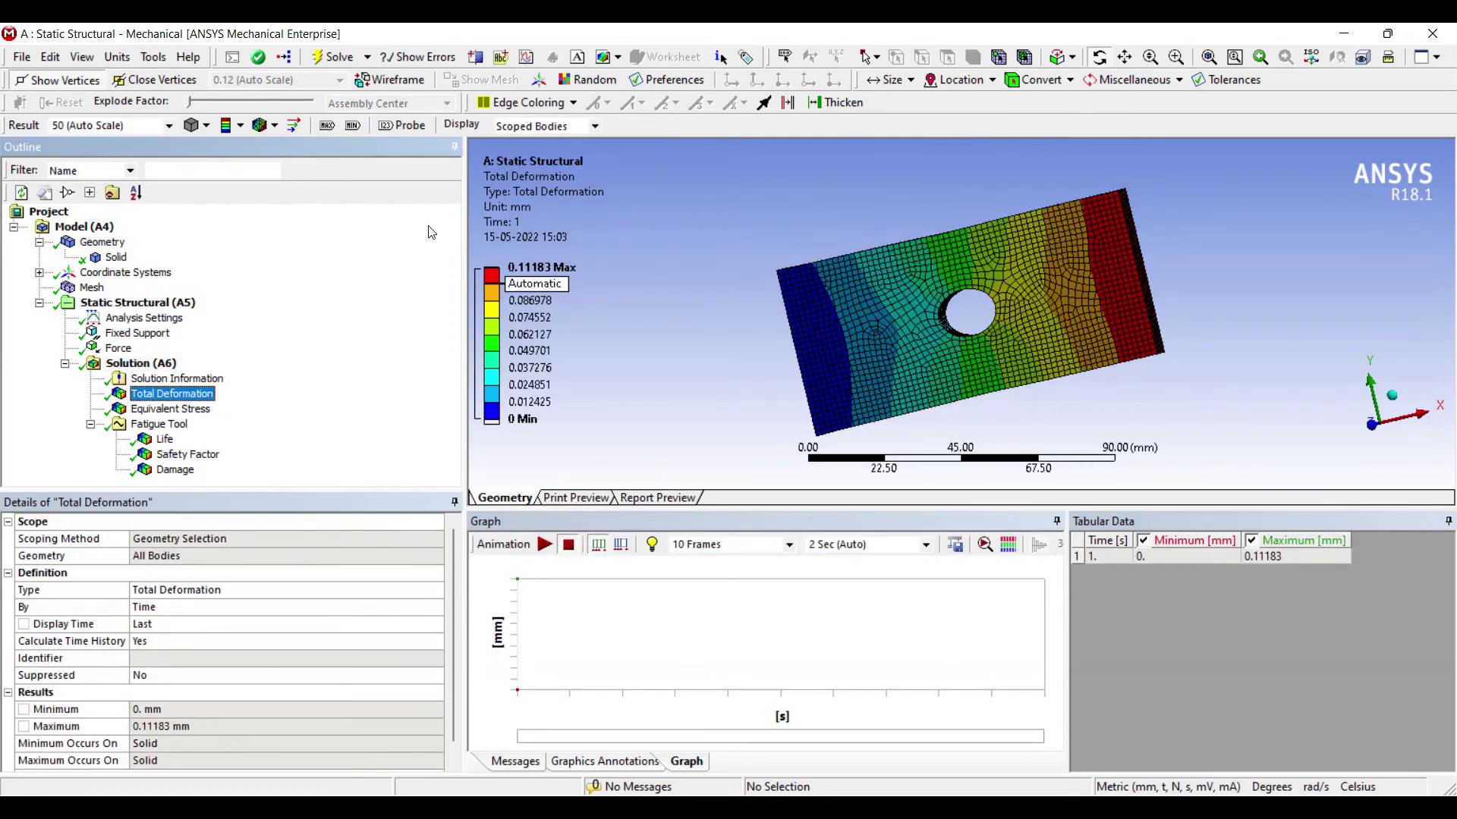
key("Down")
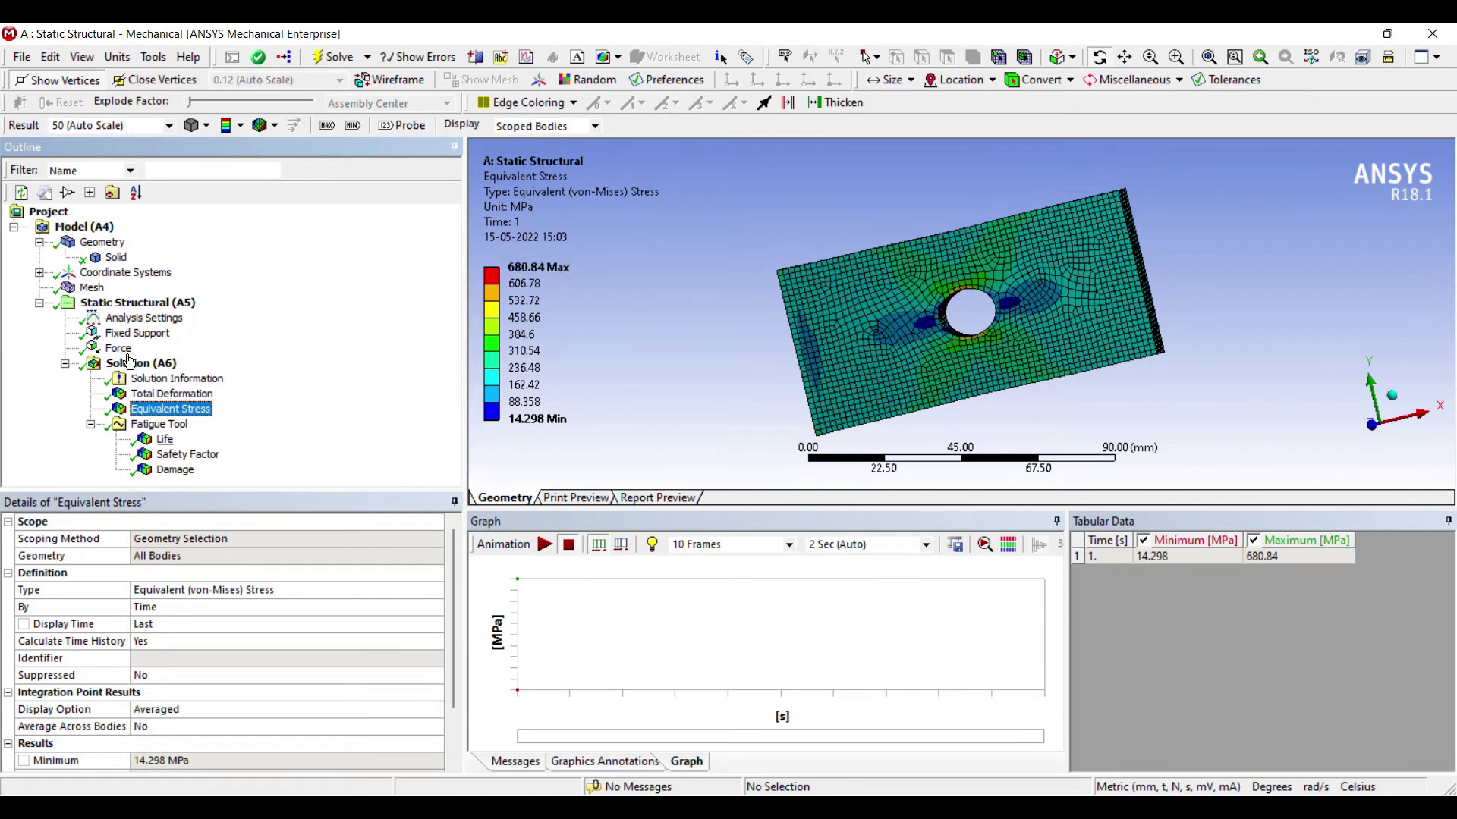
Examine the Life, Safety Factor and Damage results for the zero-based loading, ending on Life
key("Down")
key("Down")
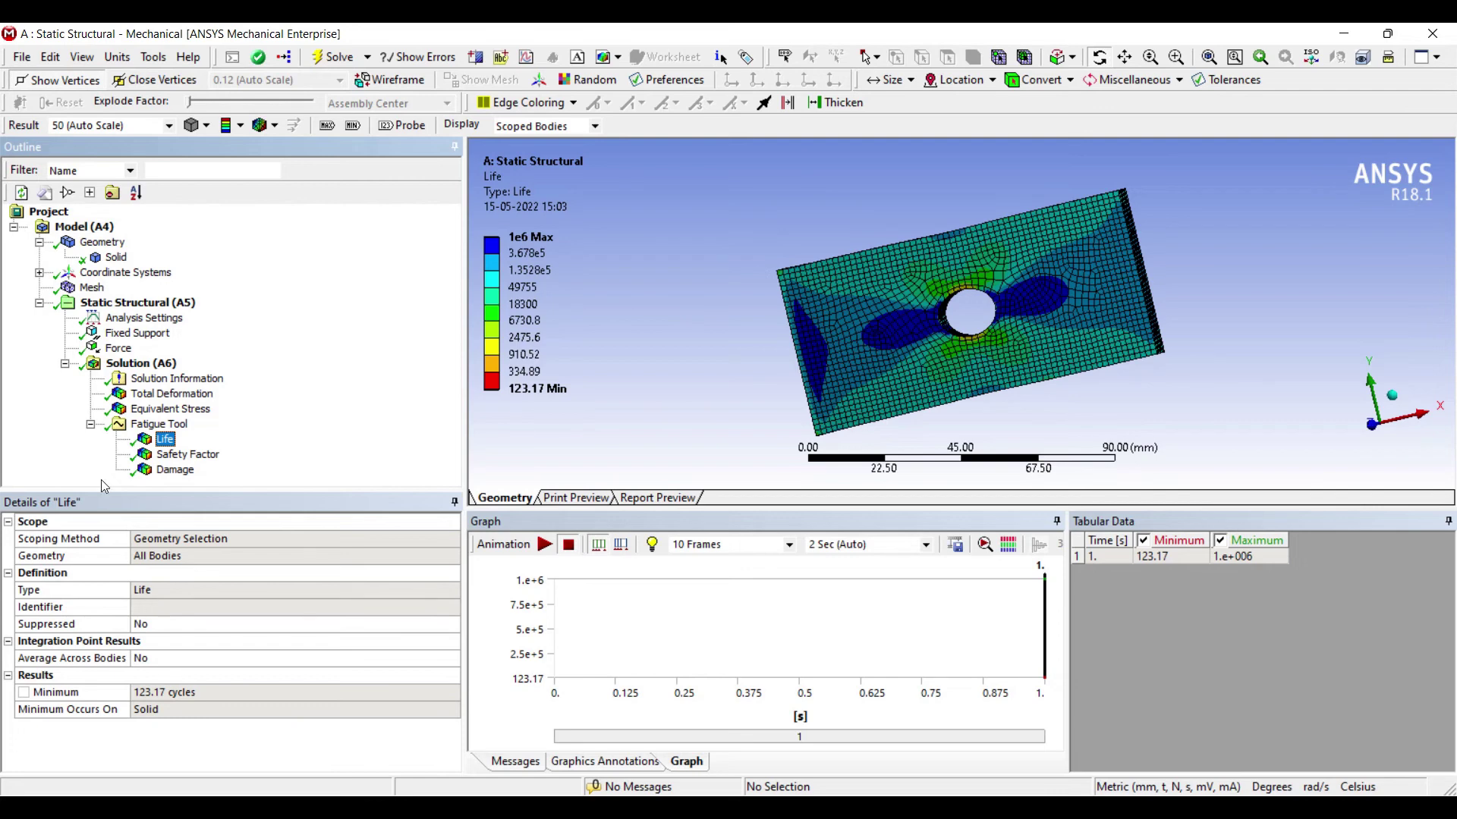
key("Down")
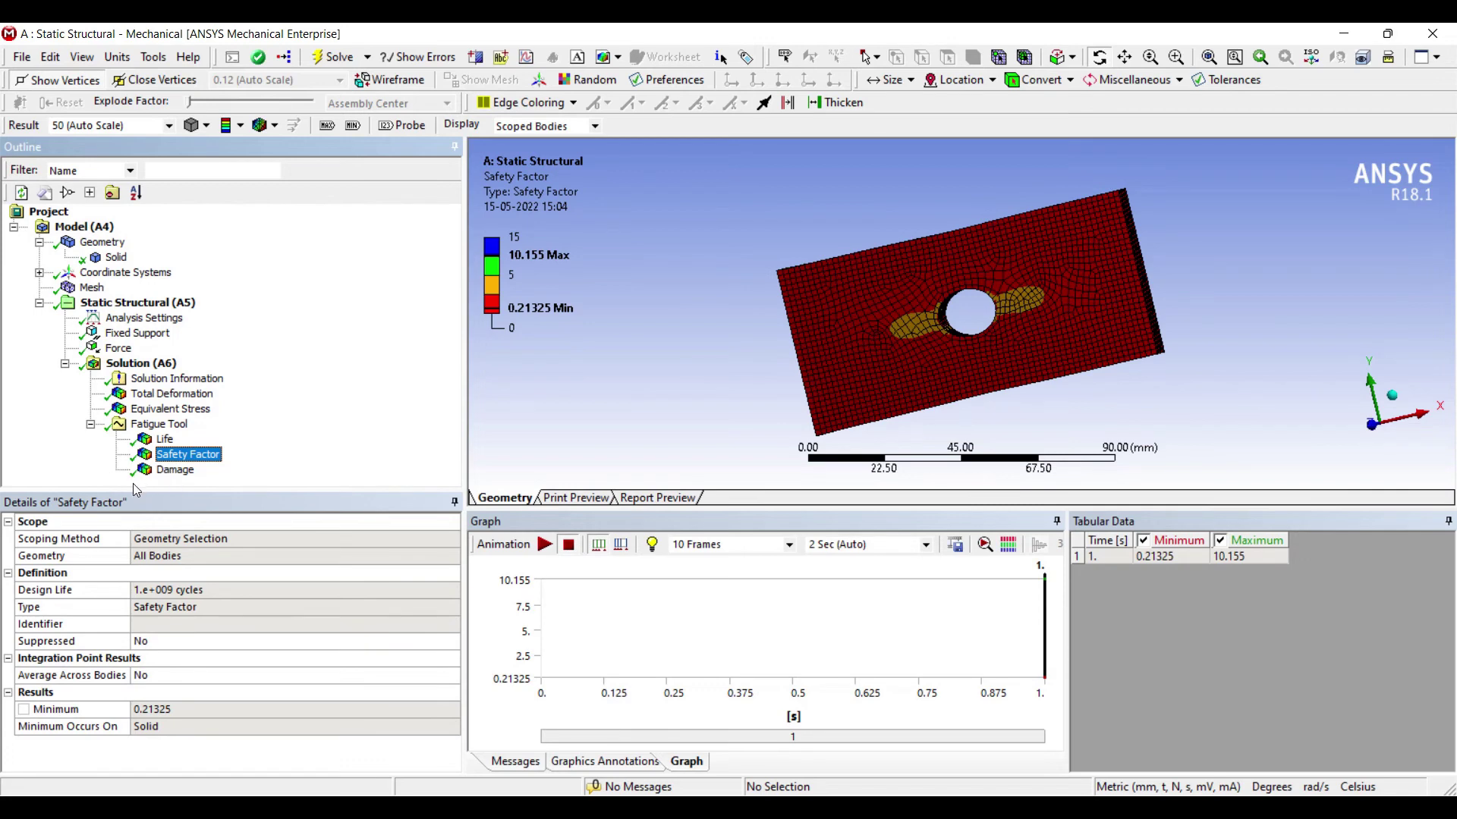
key("Down")
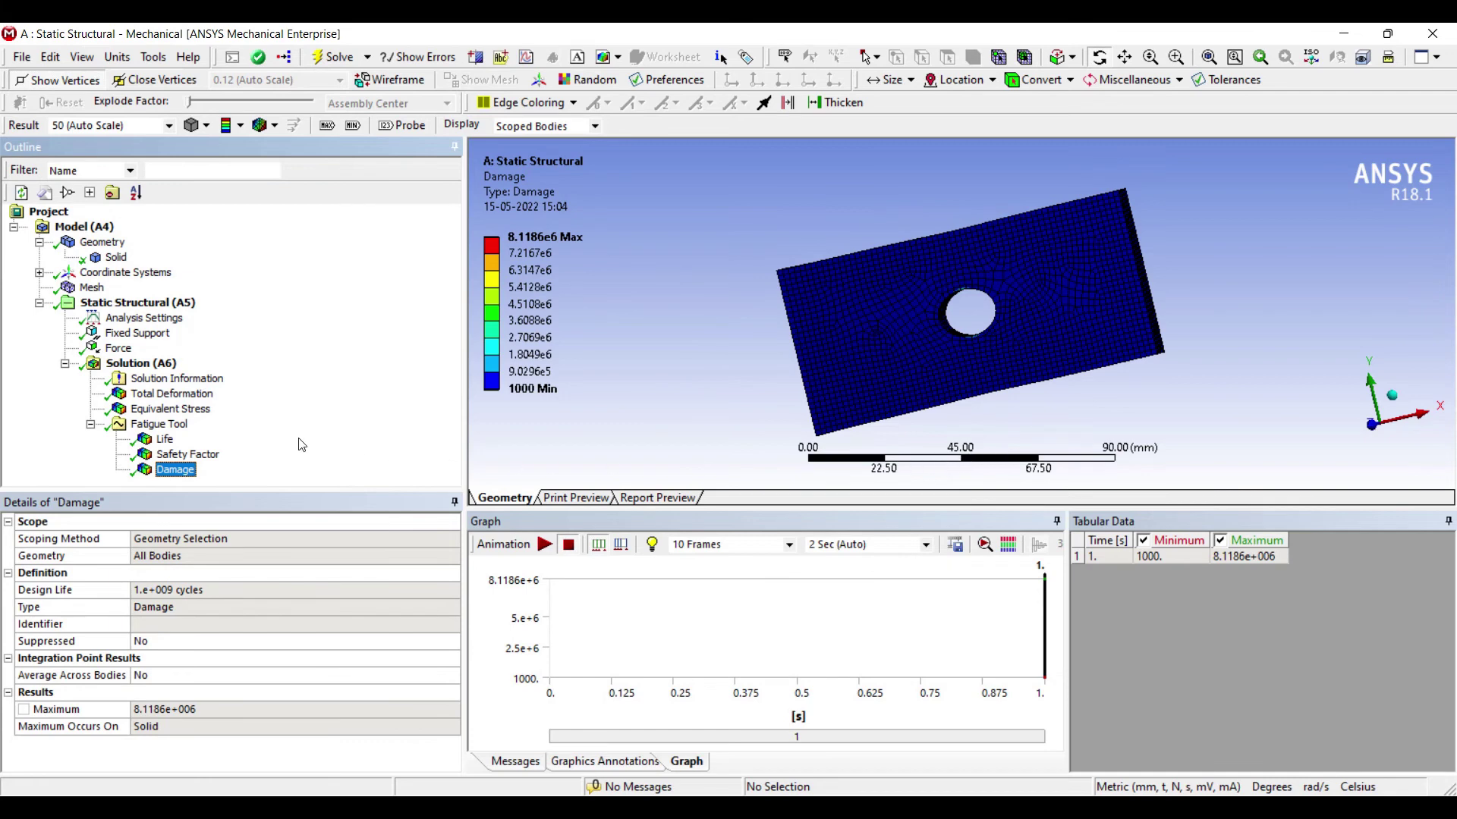
key("Up")
key("Up")
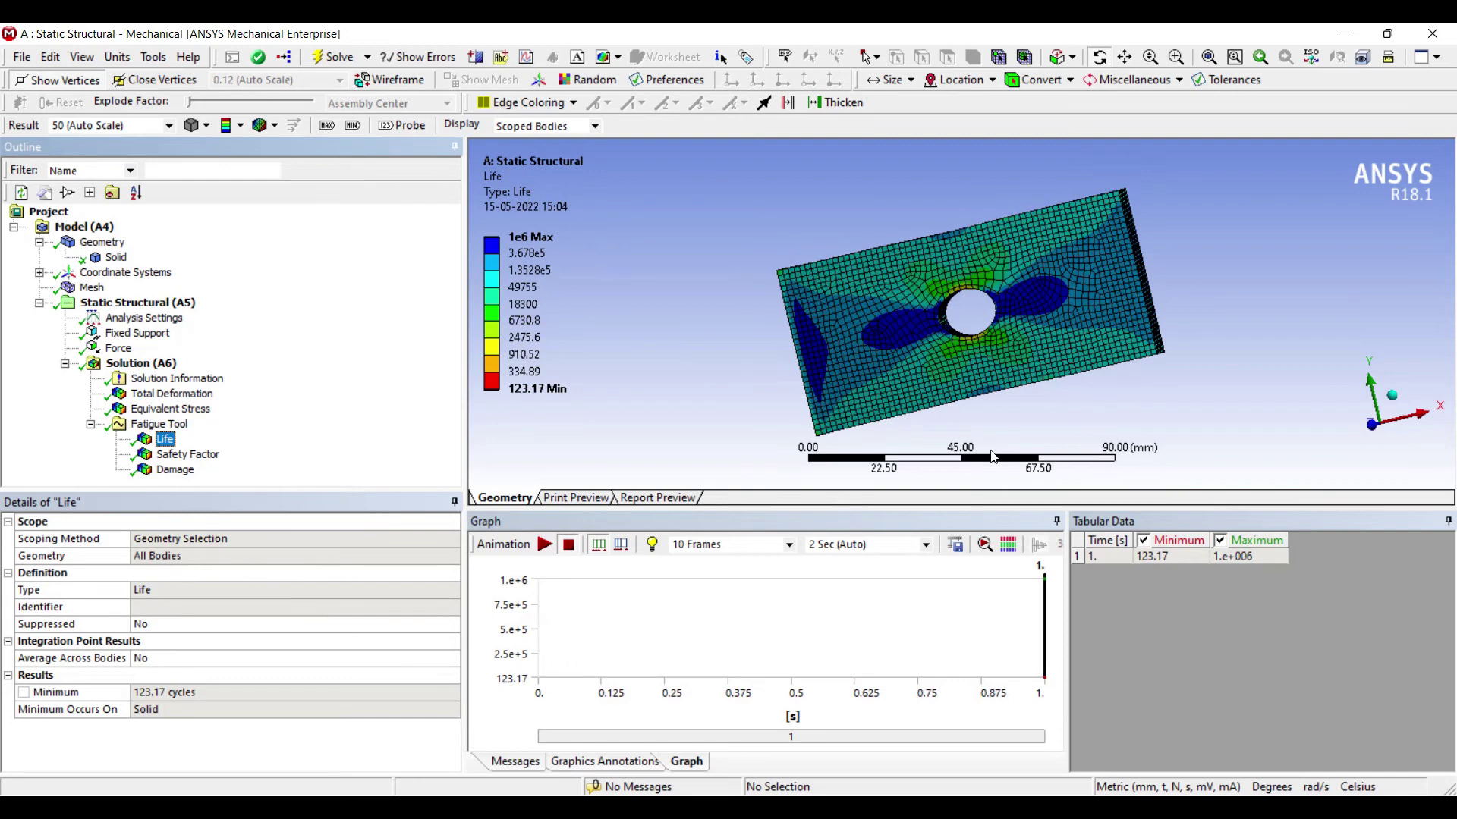
left_click(149, 454)
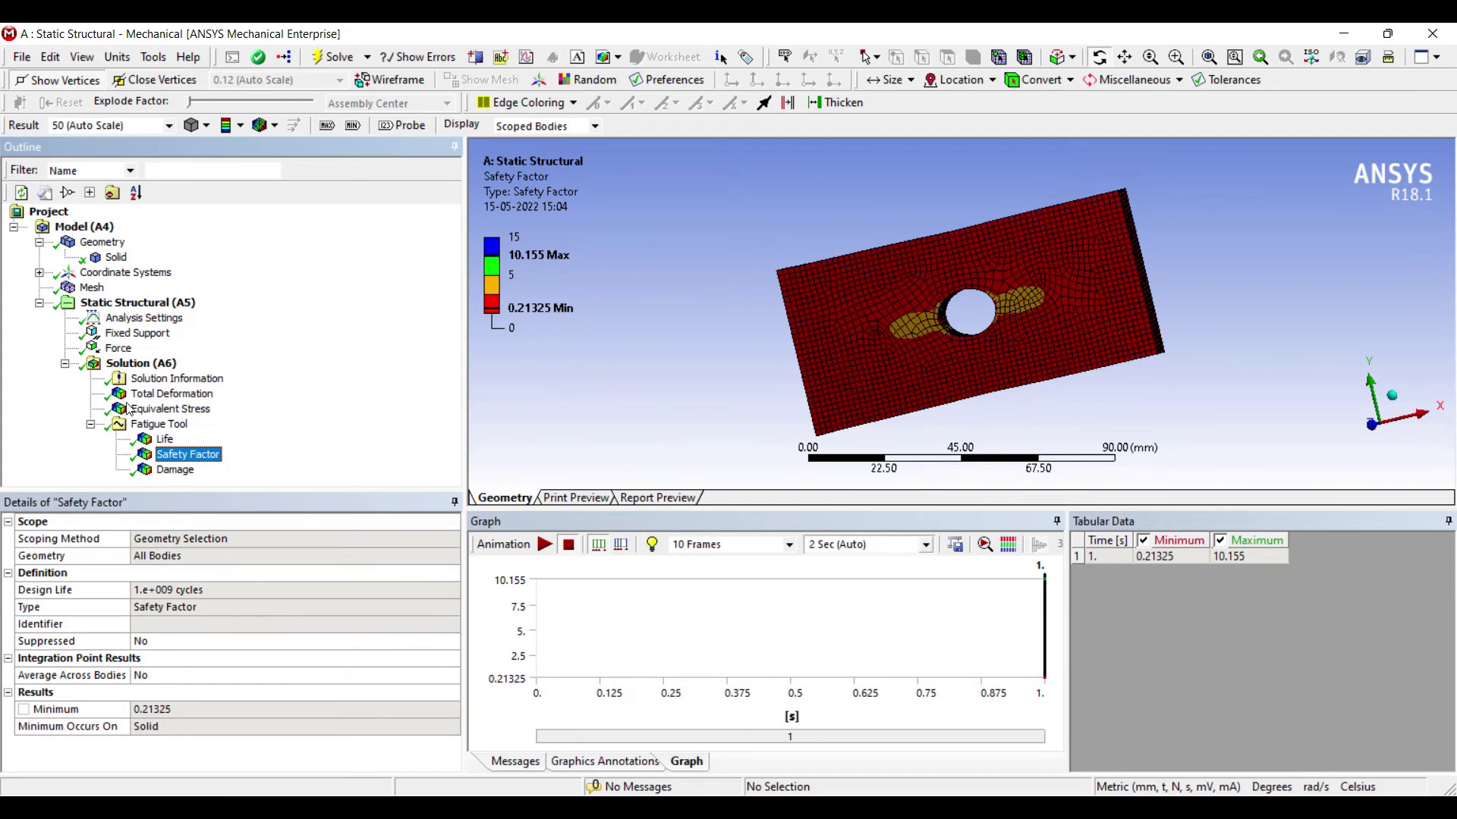
key("Up")
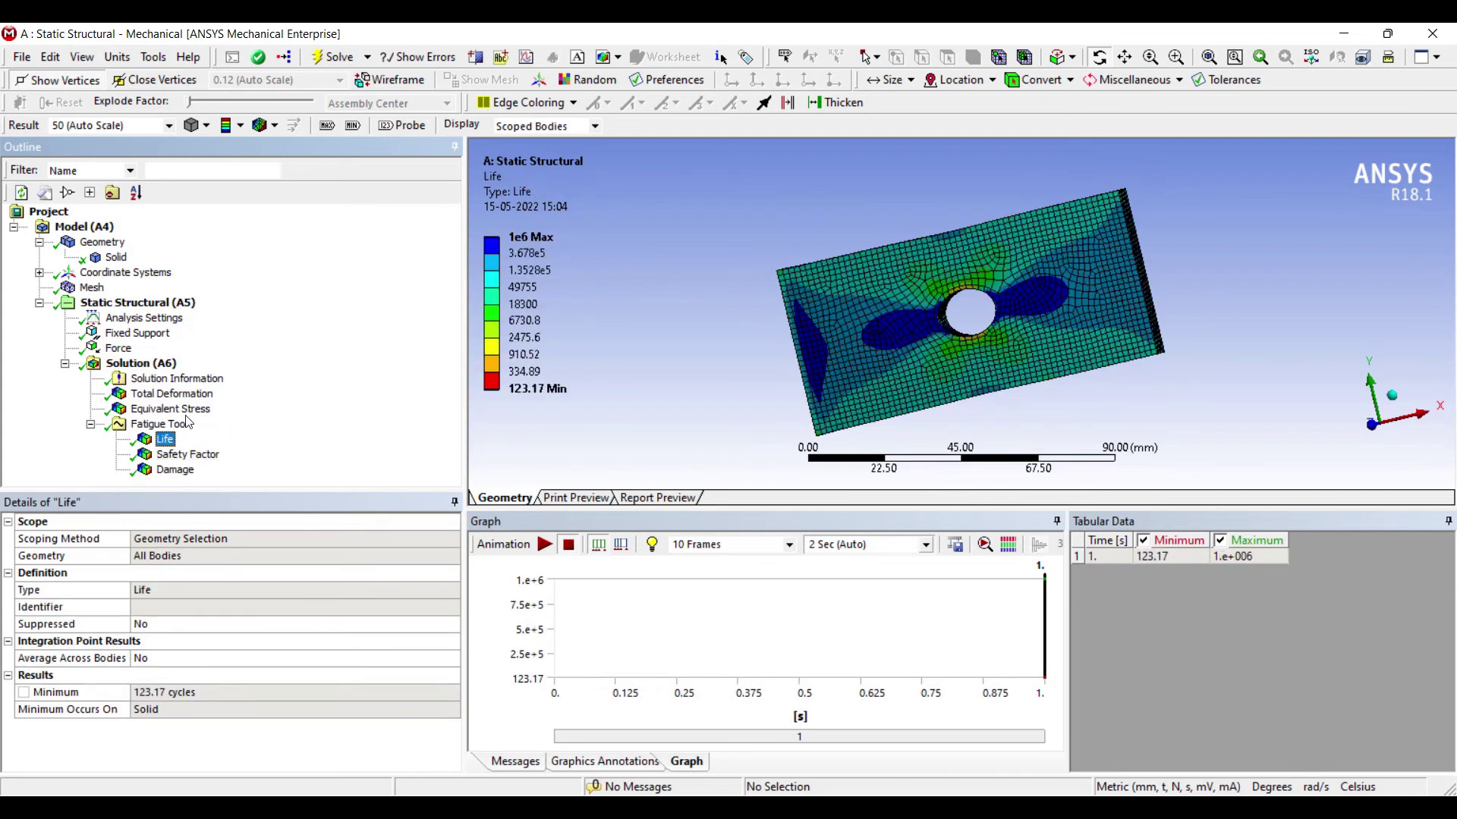